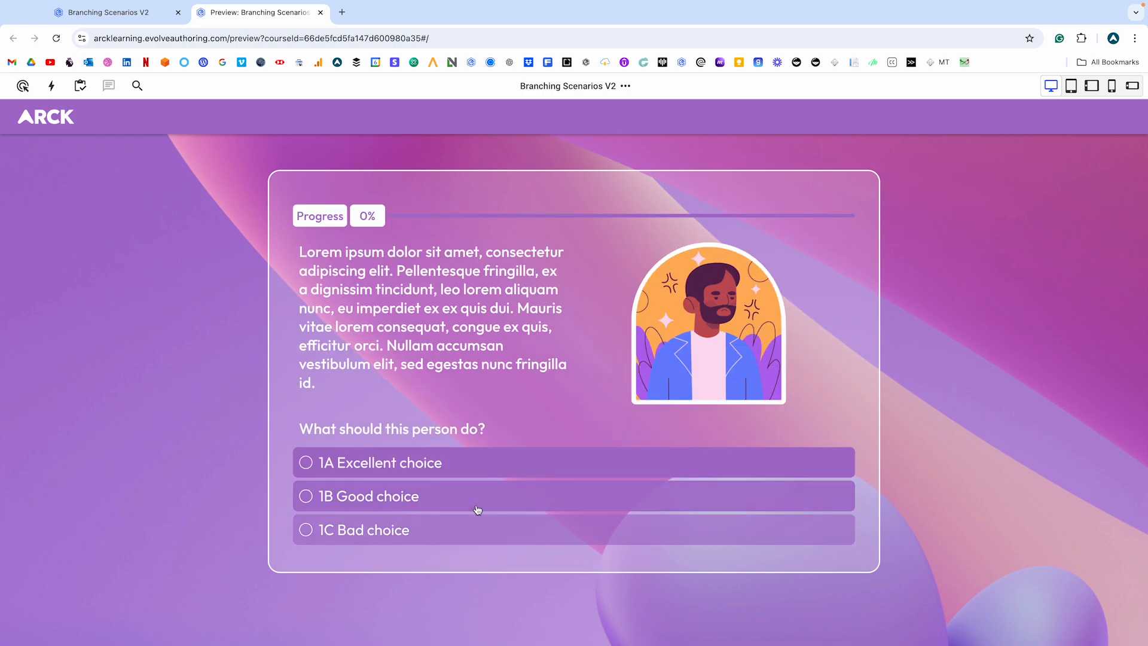
# Test the scenario path 1A Excellent choice and 2A Excellent choice, review the choices made, and restart the scenario.
pyautogui.click(391, 465)
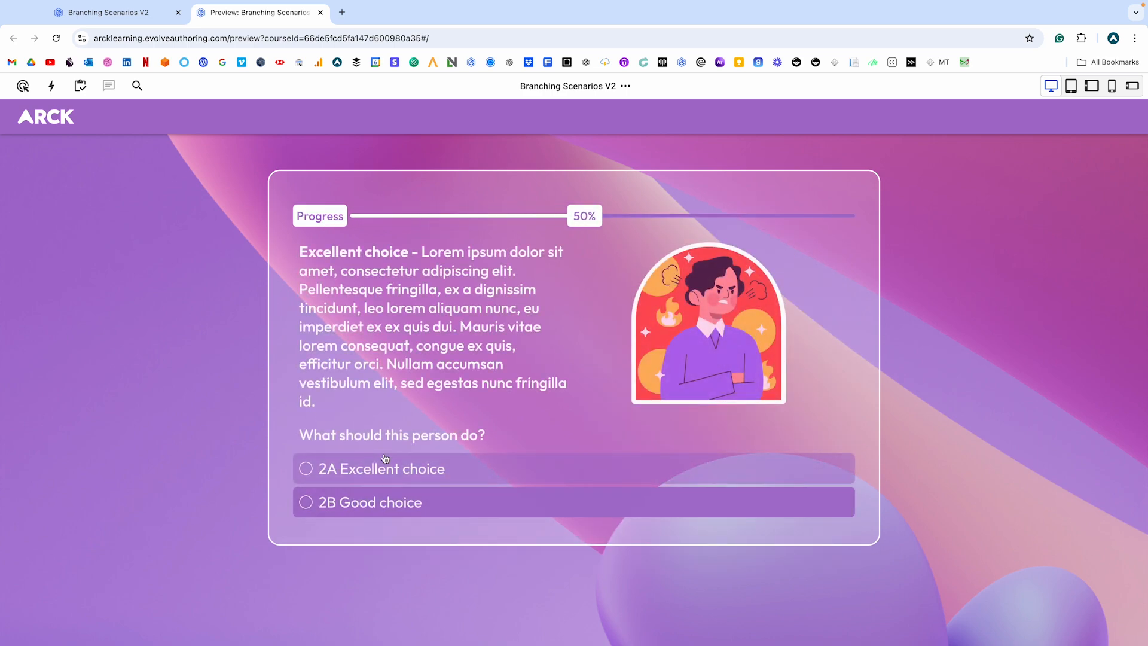
pyautogui.click(401, 468)
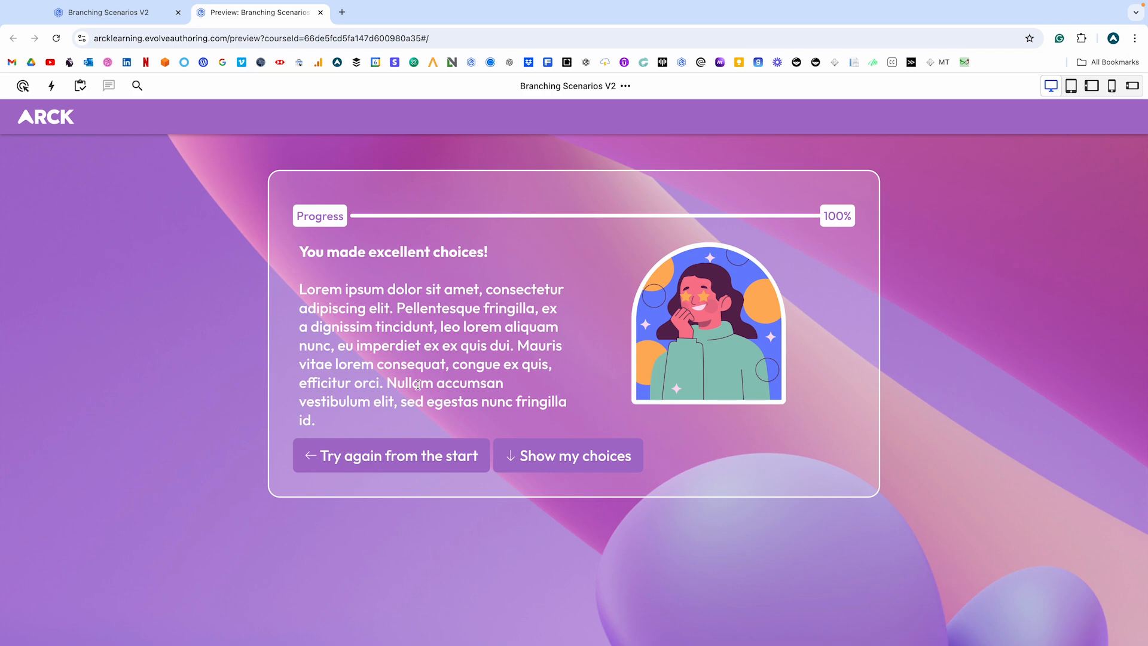
pyautogui.click(548, 454)
pyautogui.scroll(-8, 569, 358)
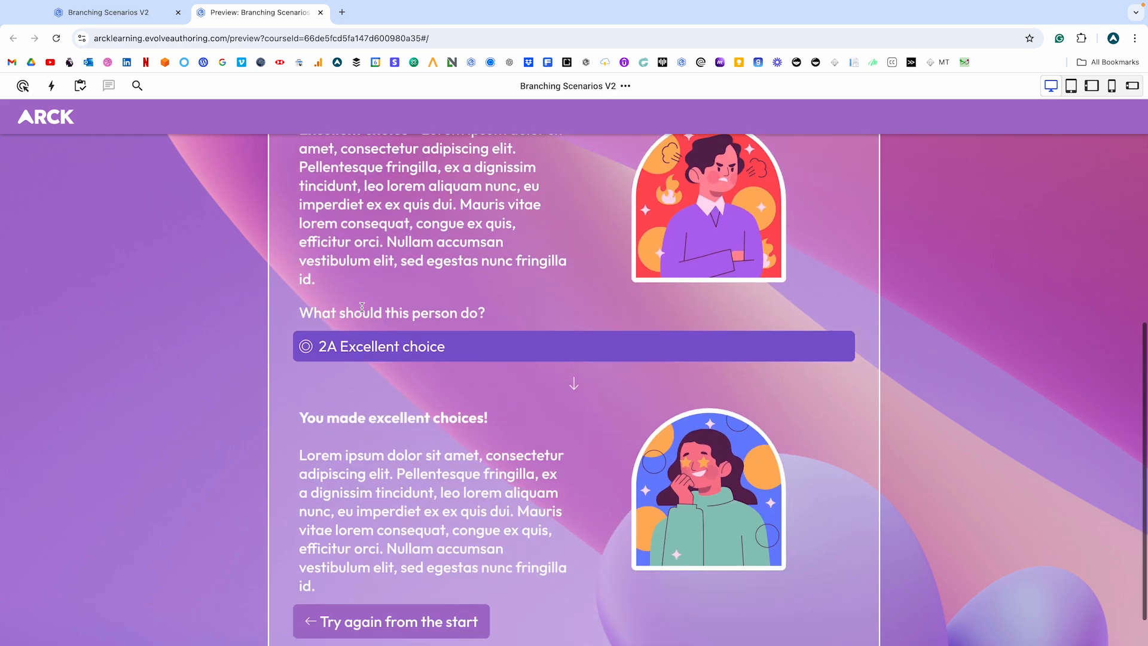
pyautogui.click(390, 593)
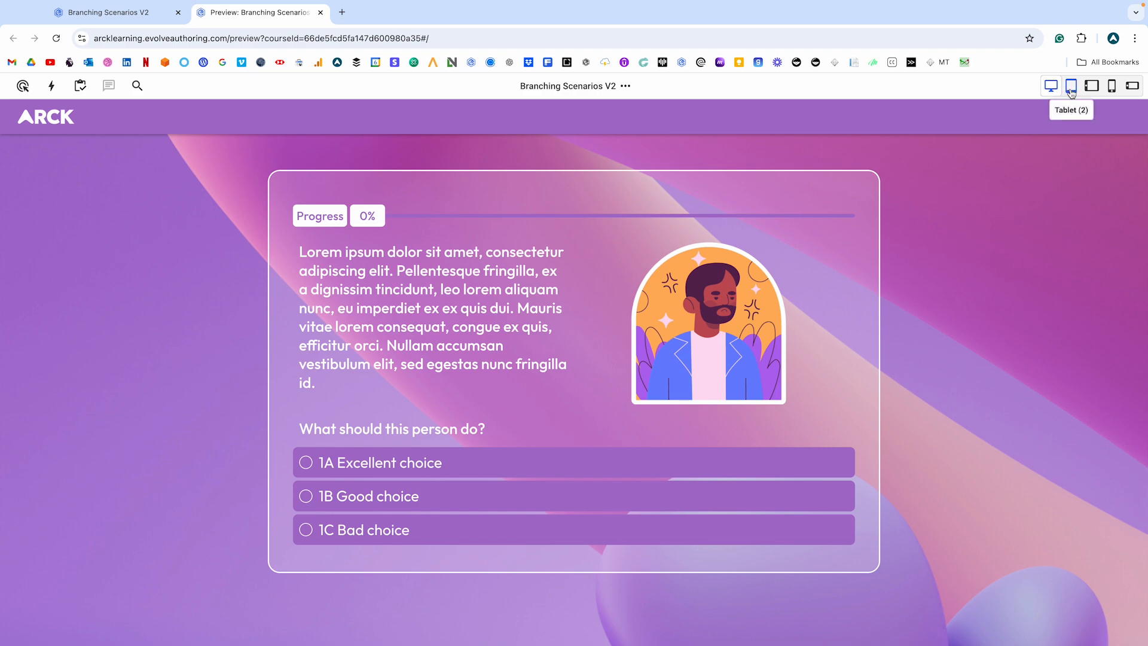
# Reload the preview and examine the intro page in tablet portrait, tablet landscape and phone portrait layouts.
pyautogui.click(54, 39)
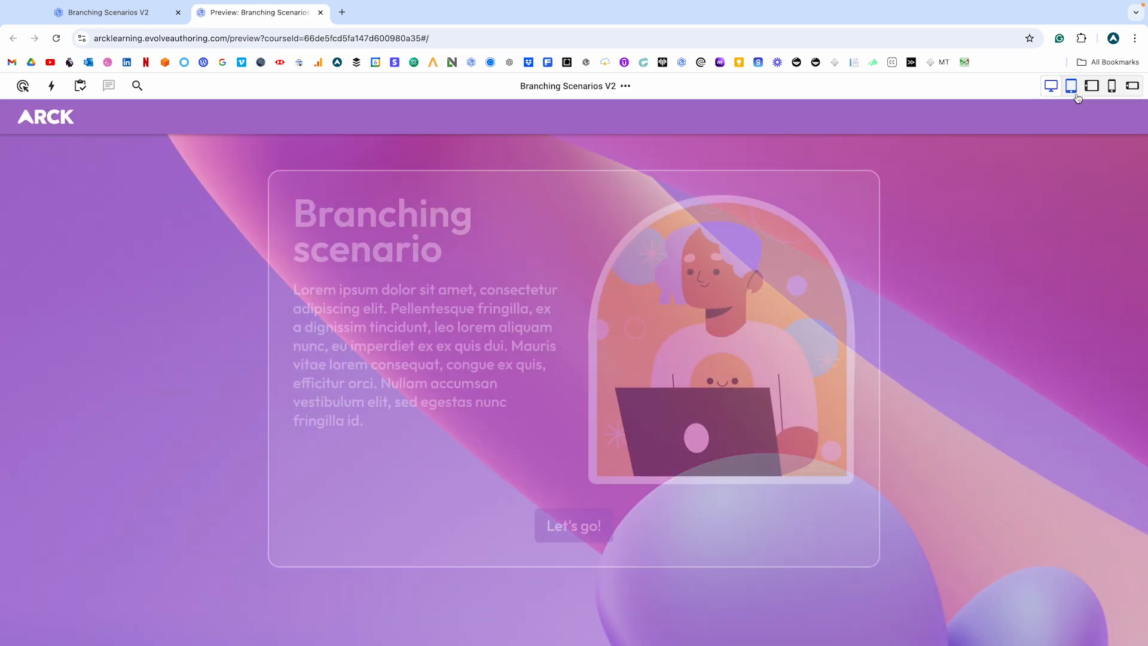
pyautogui.scroll(-3, 616, 255)
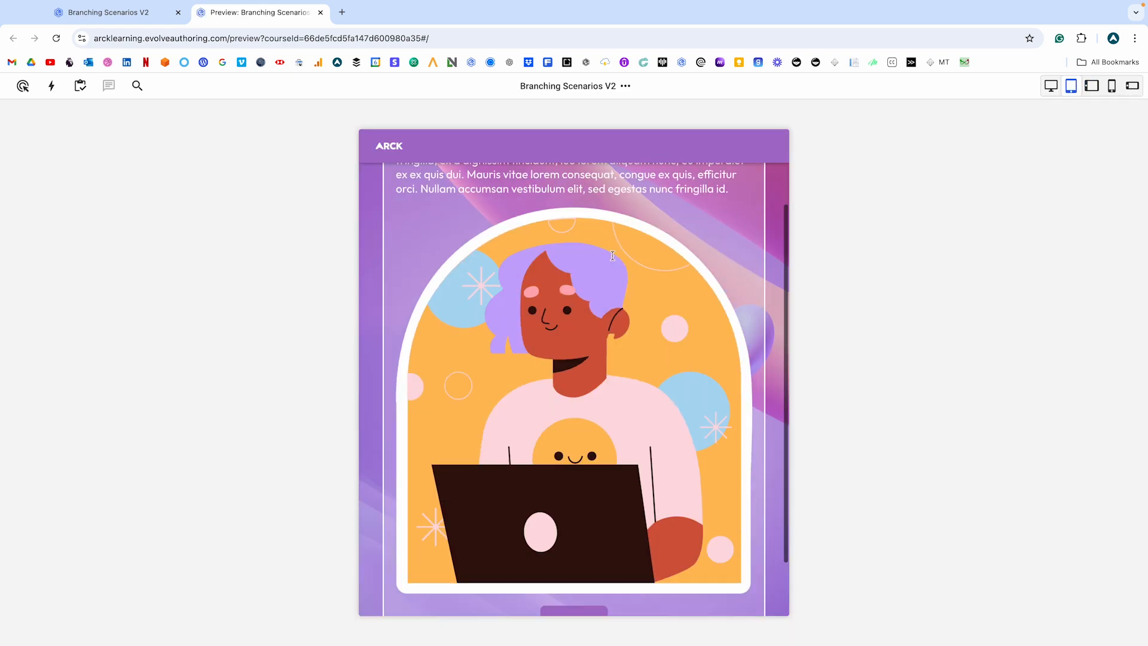
pyautogui.click(1093, 89)
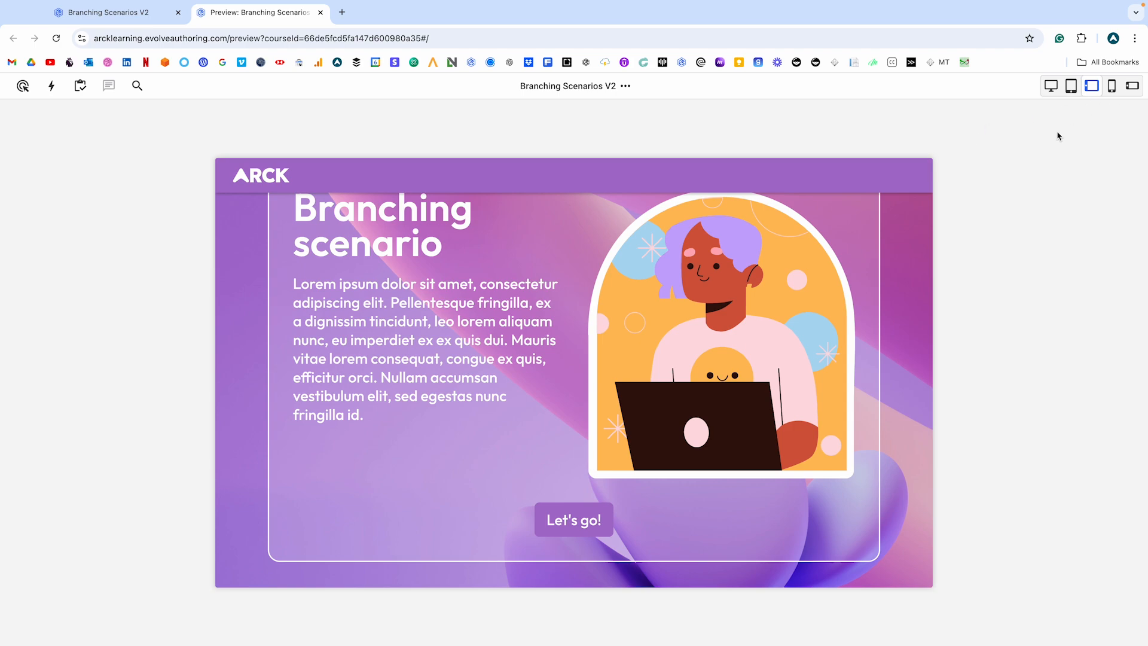
pyautogui.click(1121, 84)
pyautogui.scroll(-1, 520, 335)
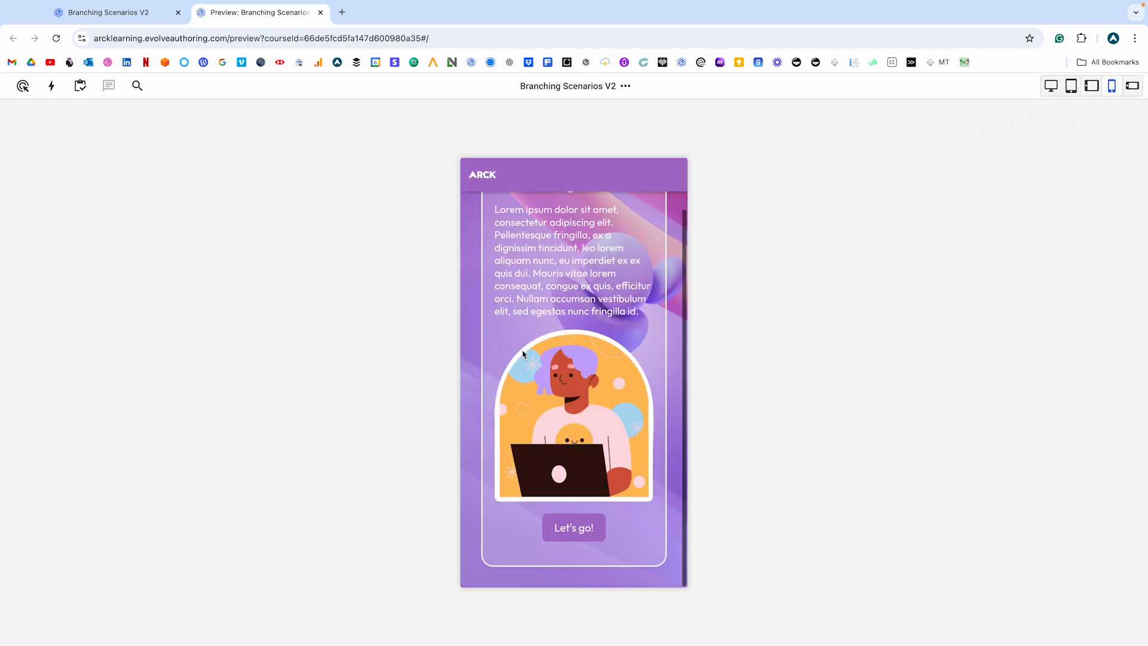
# Start the scenario in the phone layout and answer the first question with 1A Excellent choice.
pyautogui.click(570, 526)
pyautogui.scroll(-1, 538, 358)
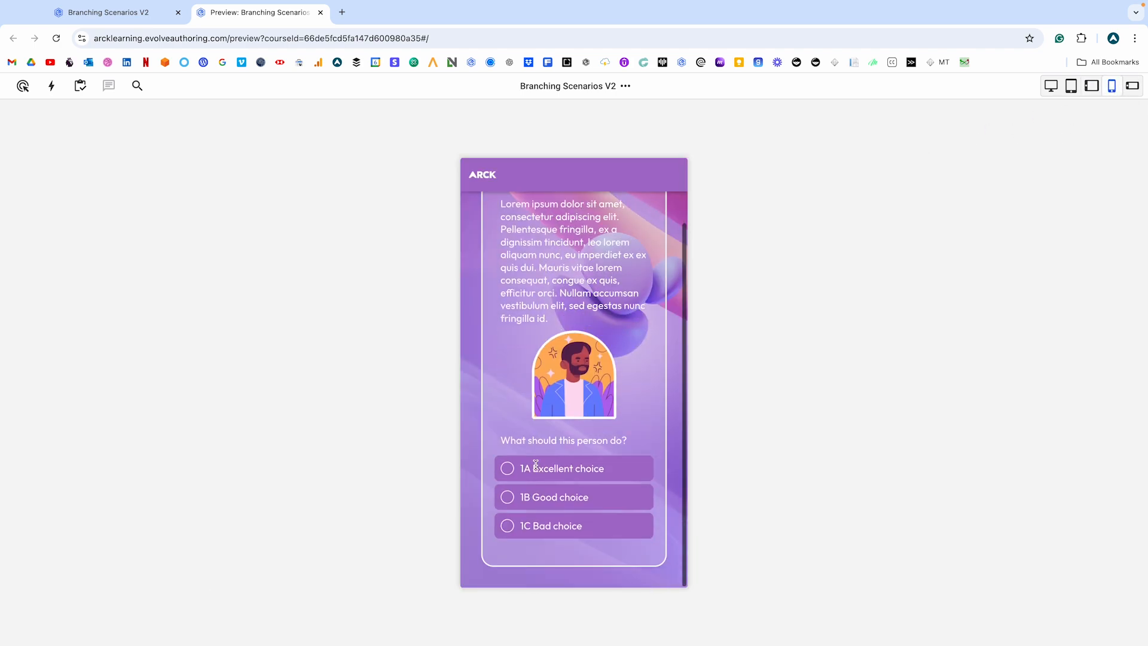
pyautogui.click(526, 469)
pyautogui.scroll(-1, 545, 426)
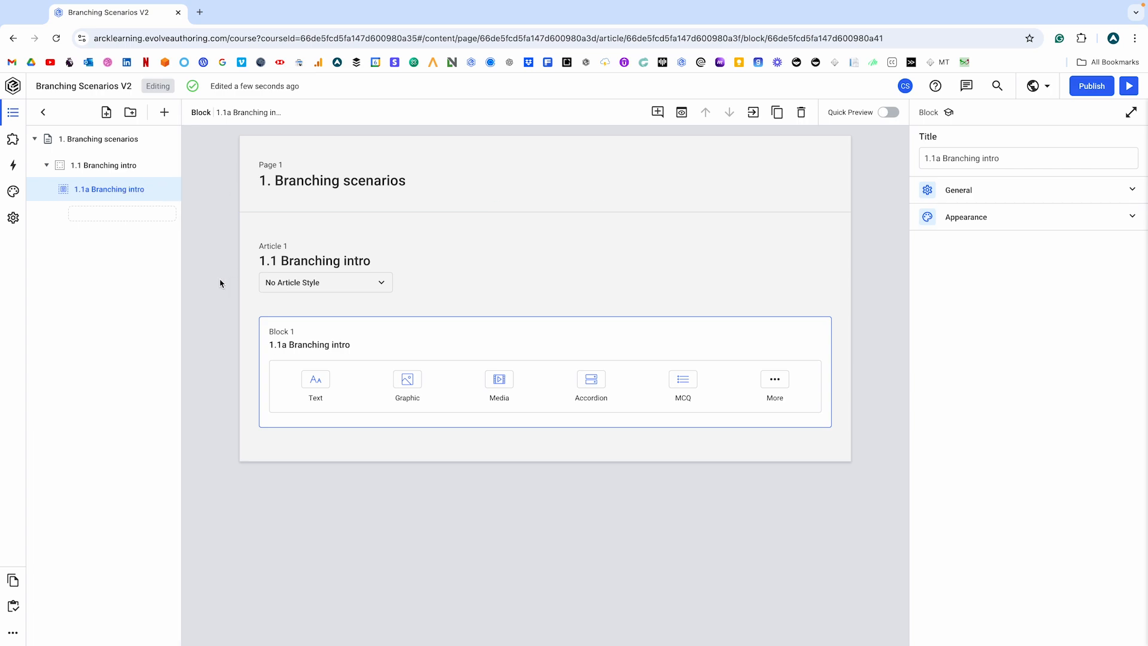
# Examine the page and article settings of the course, view its theme settings, and return to the content structure.
pyautogui.click(431, 188)
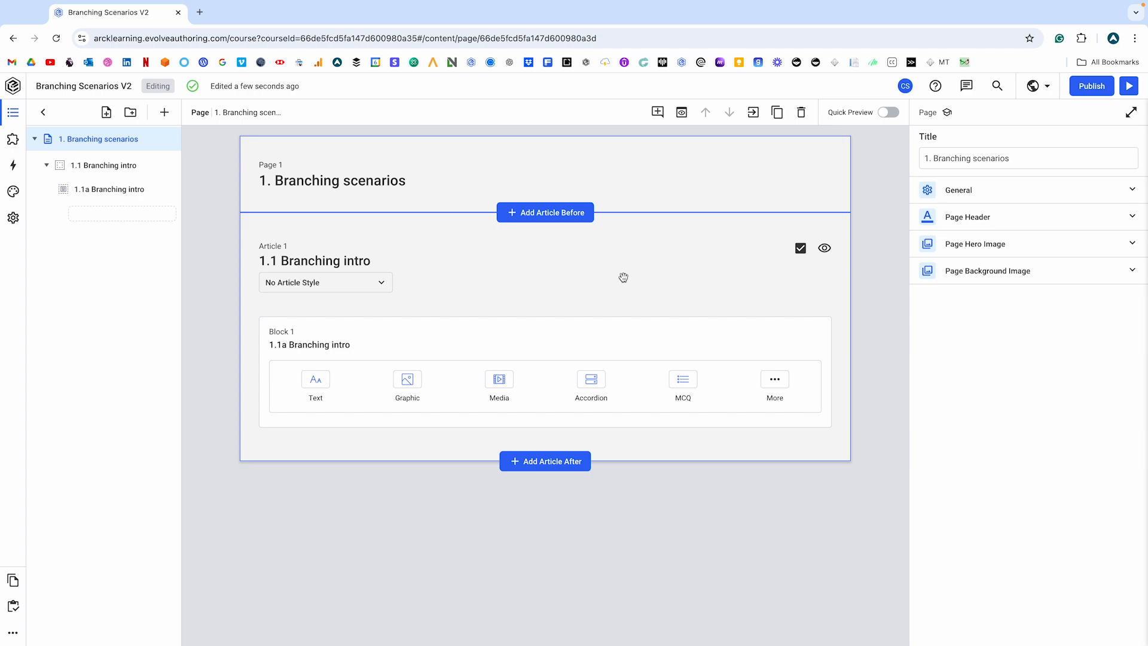
pyautogui.click(462, 278)
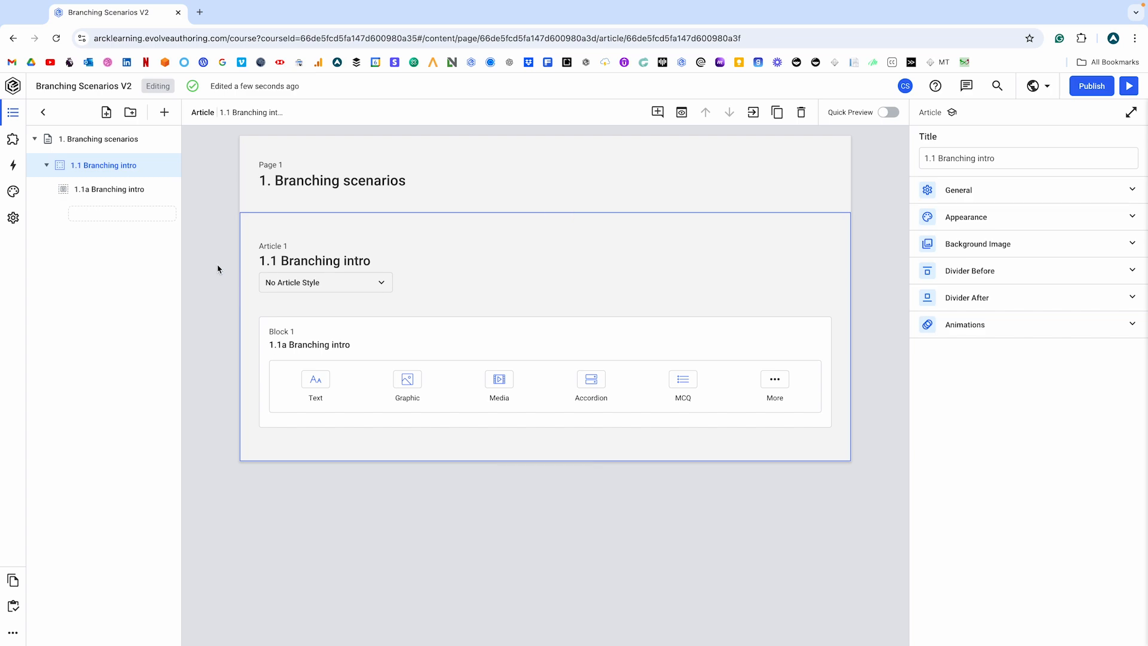
pyautogui.click(14, 192)
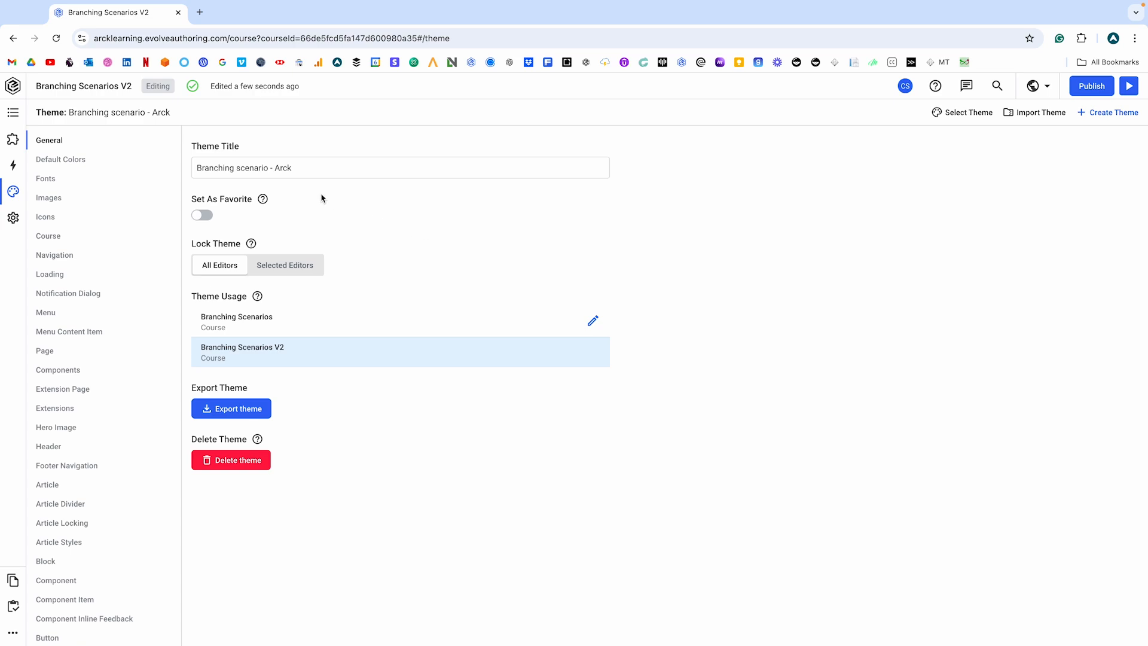
pyautogui.click(13, 115)
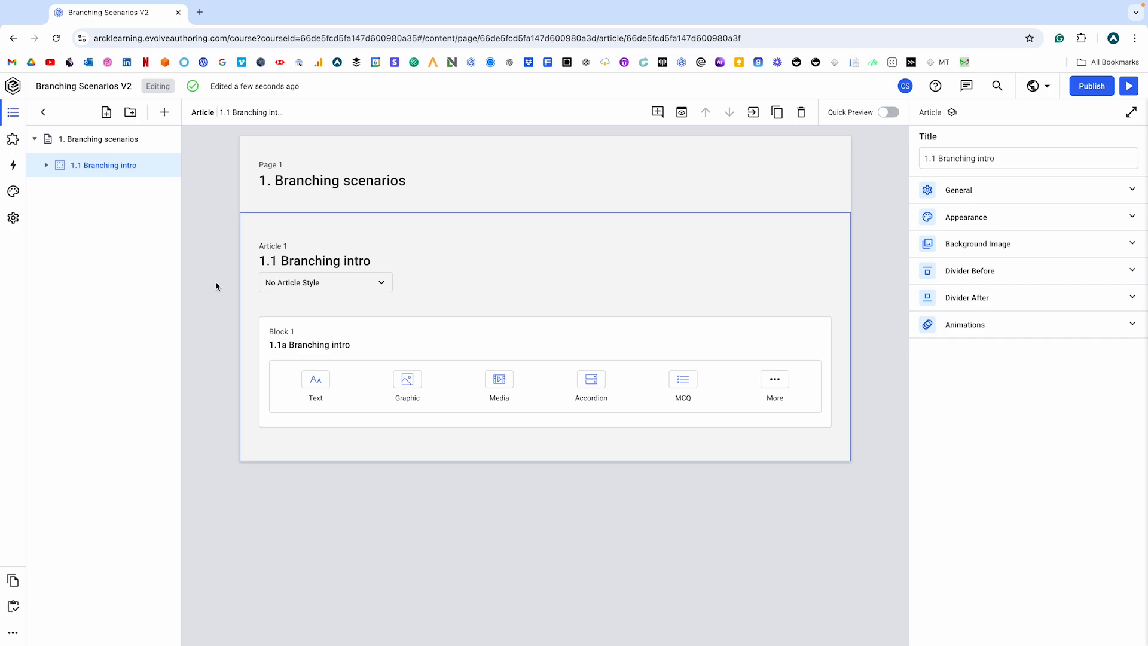
# Add a Text component and a Graphic component side by side in the 1.1a Branching intro block.
pyautogui.click(414, 341)
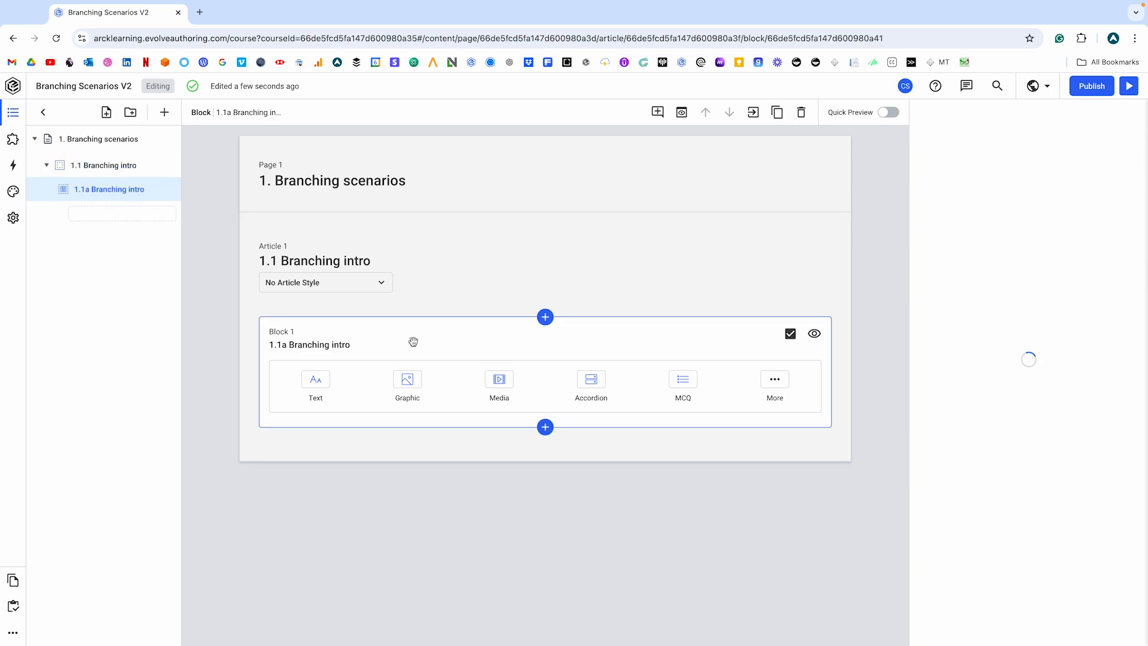
pyautogui.click(322, 379)
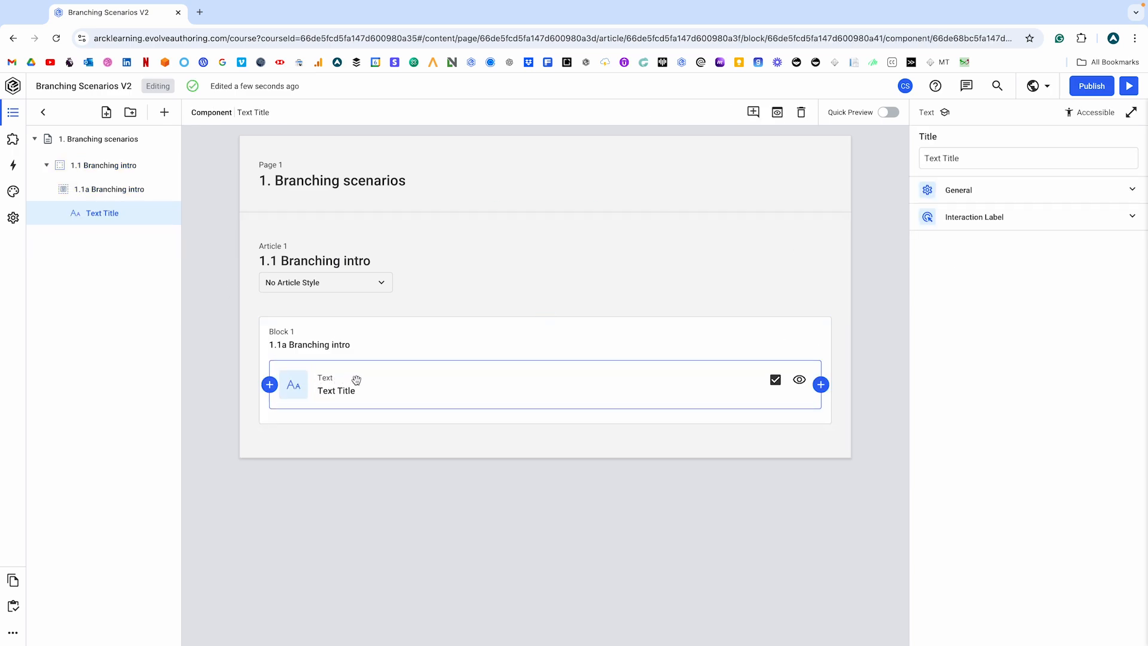
pyautogui.click(820, 385)
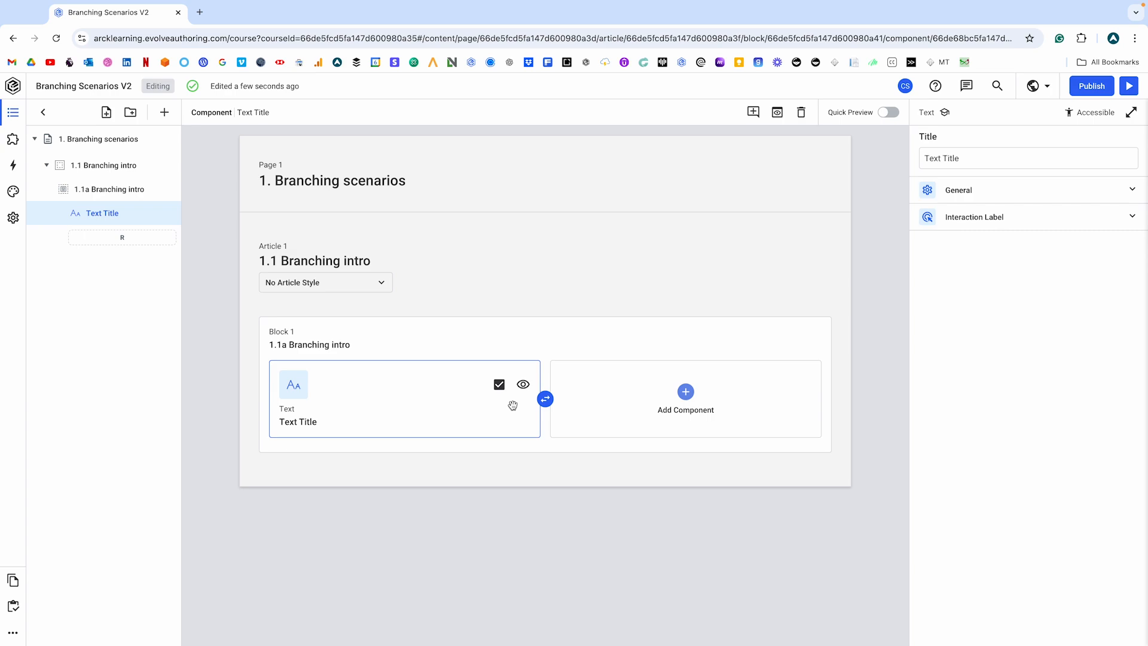
pyautogui.click(687, 391)
pyautogui.scroll(-3, 1028, 308)
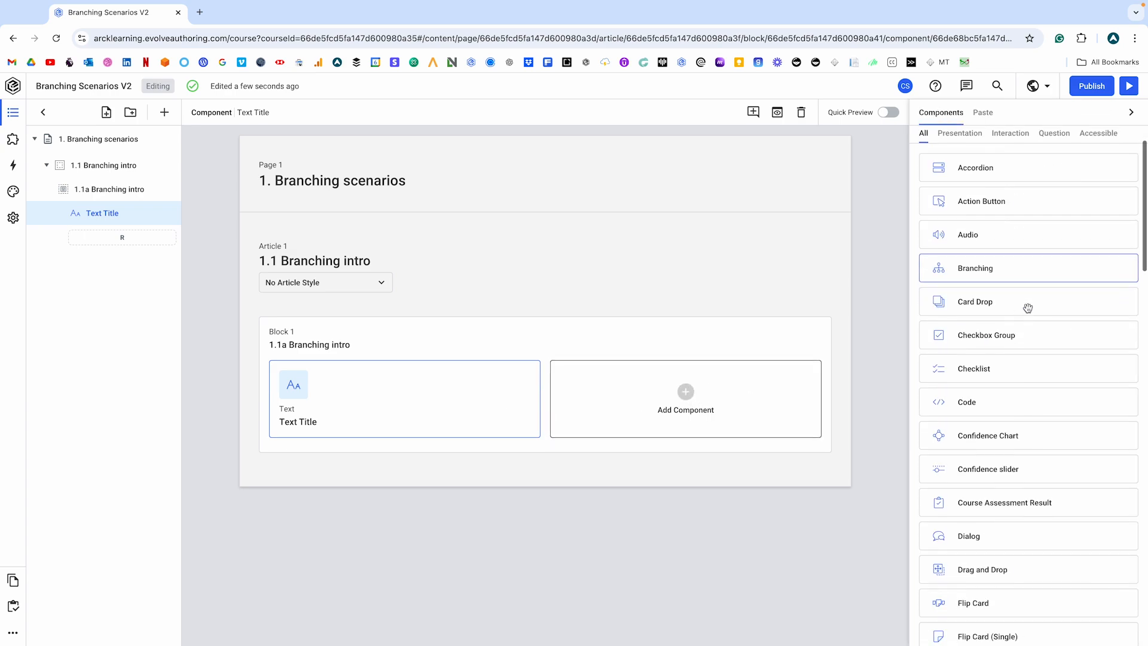
pyautogui.scroll(-5, 1028, 308)
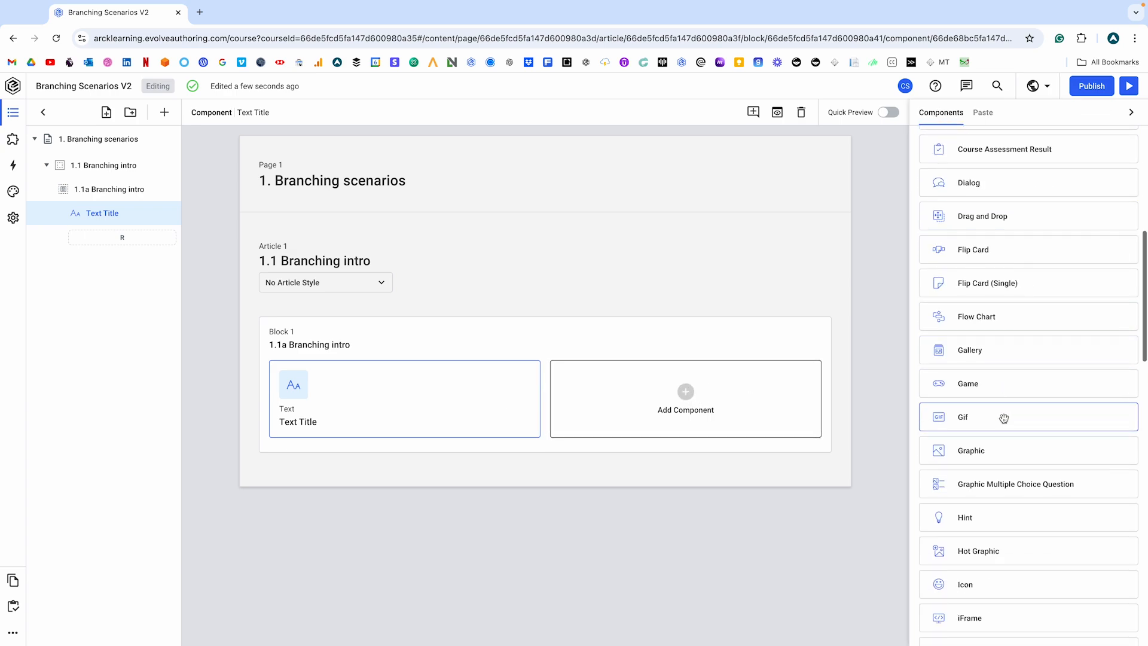
pyautogui.click(992, 463)
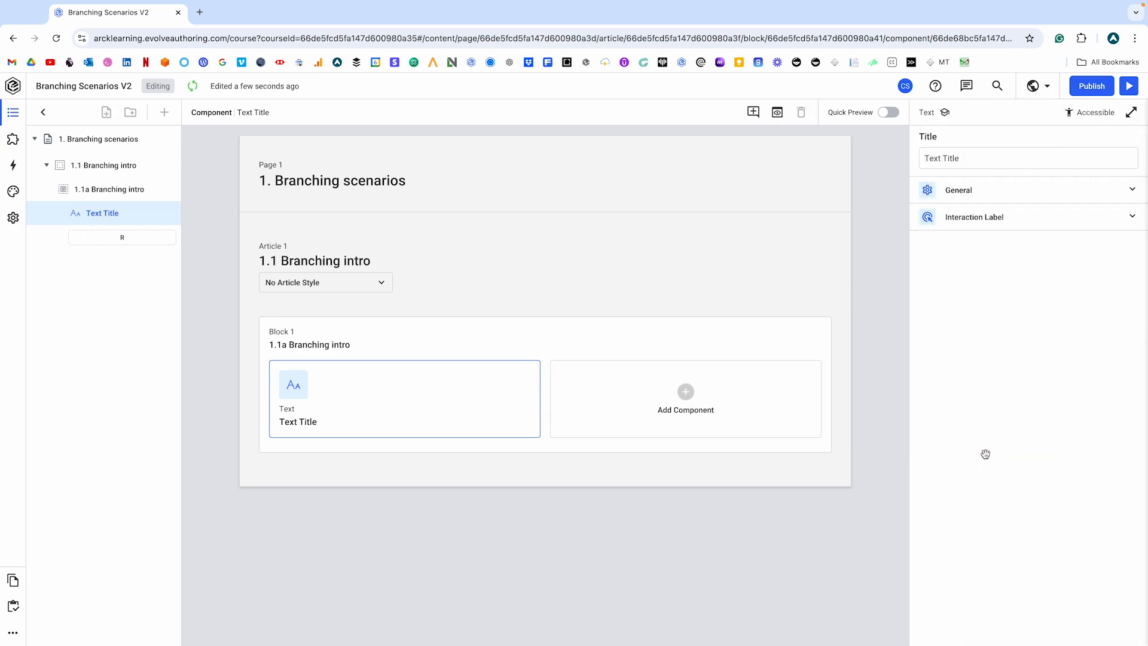
# Add a second block below 1.1a Branching intro and insert an Action Button component in it.
pyautogui.click(545, 452)
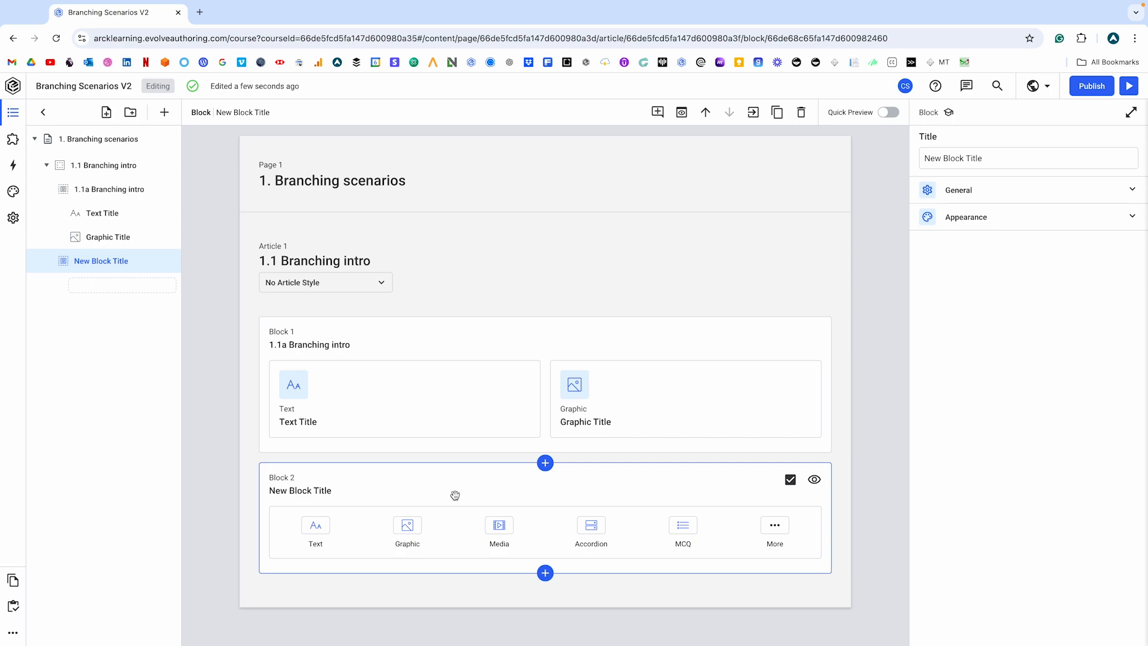
pyautogui.click(778, 526)
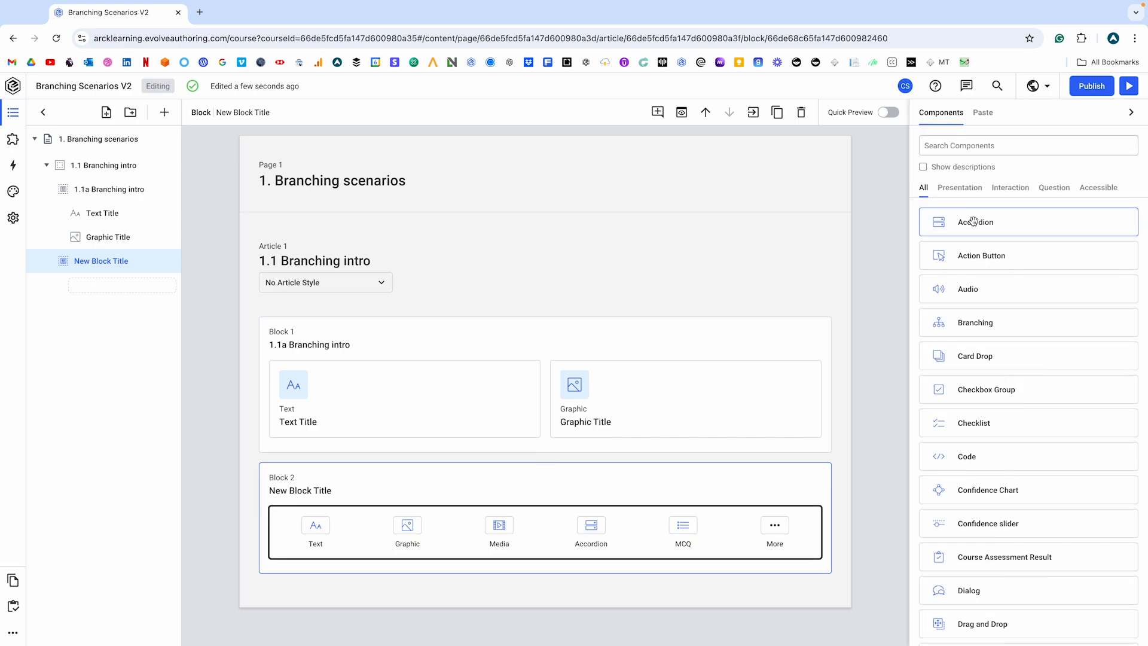
pyautogui.click(981, 256)
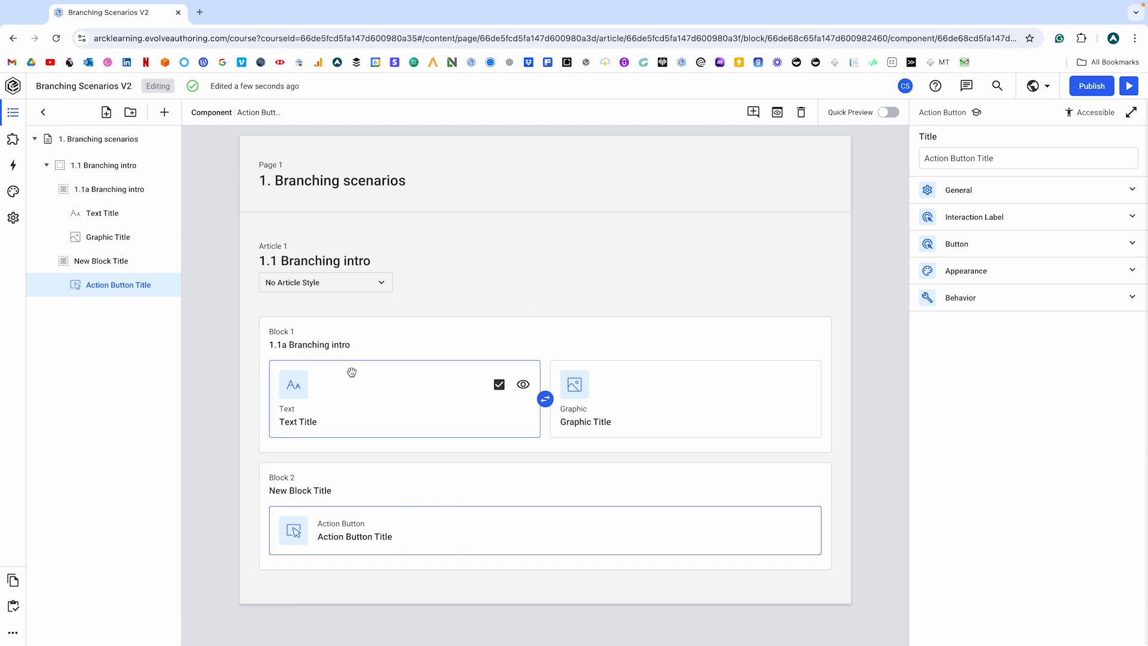
# Title both the text and the graphic components "1.1a Branching intro", matching their block.
pyautogui.click(351, 350)
pyautogui.click(405, 395)
pyautogui.write('1.1a Branching intro')
pyautogui.click(685, 395)
pyautogui.press('super+v')
# Title the second block and its action button component "1.1b Branching action".
pyautogui.click(418, 488)
pyautogui.press('super+v')
pyautogui.press('BackSpace')
pyautogui.write('b')
pyautogui.press('super+Right')
pyautogui.press('BackSpace')
pyautogui.press('BackSpace')
pyautogui.press('BackSpace')
pyautogui.press('BackSpace')
pyautogui.press('BackSpace')
pyautogui.write('action')
pyautogui.press('super+a')
pyautogui.press('super+c')
pyautogui.click(538, 529)
pyautogui.press('super+v')
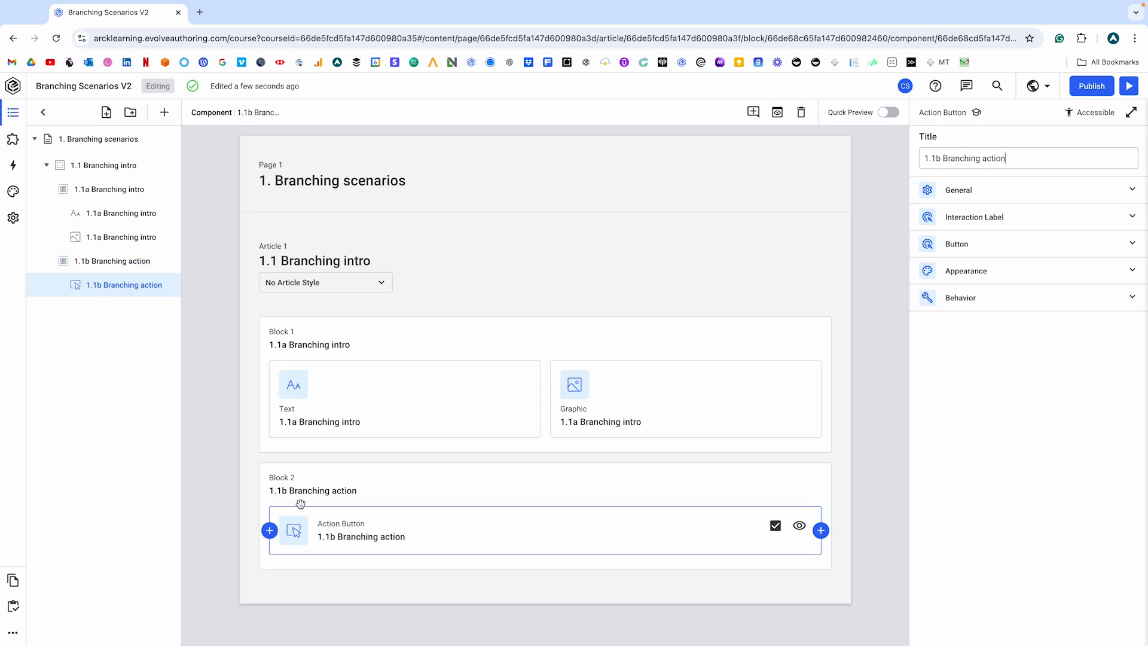
# Set the display title of the 1.1a text component to "Branching scenario".
pyautogui.click(423, 393)
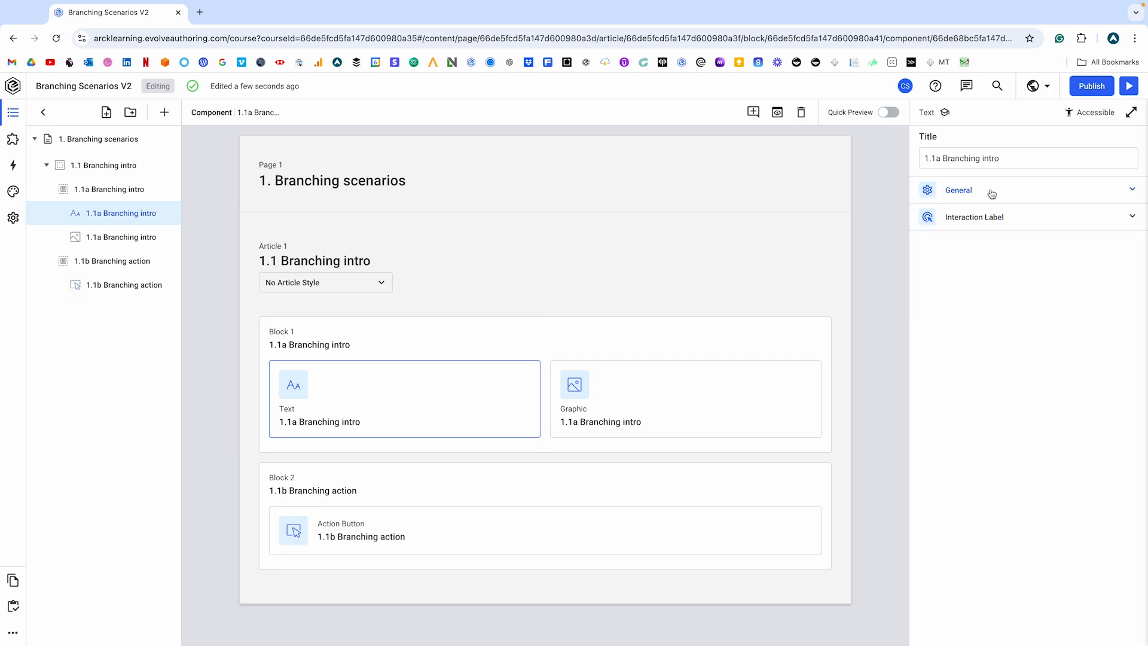
pyautogui.click(991, 193)
pyautogui.write('Br')
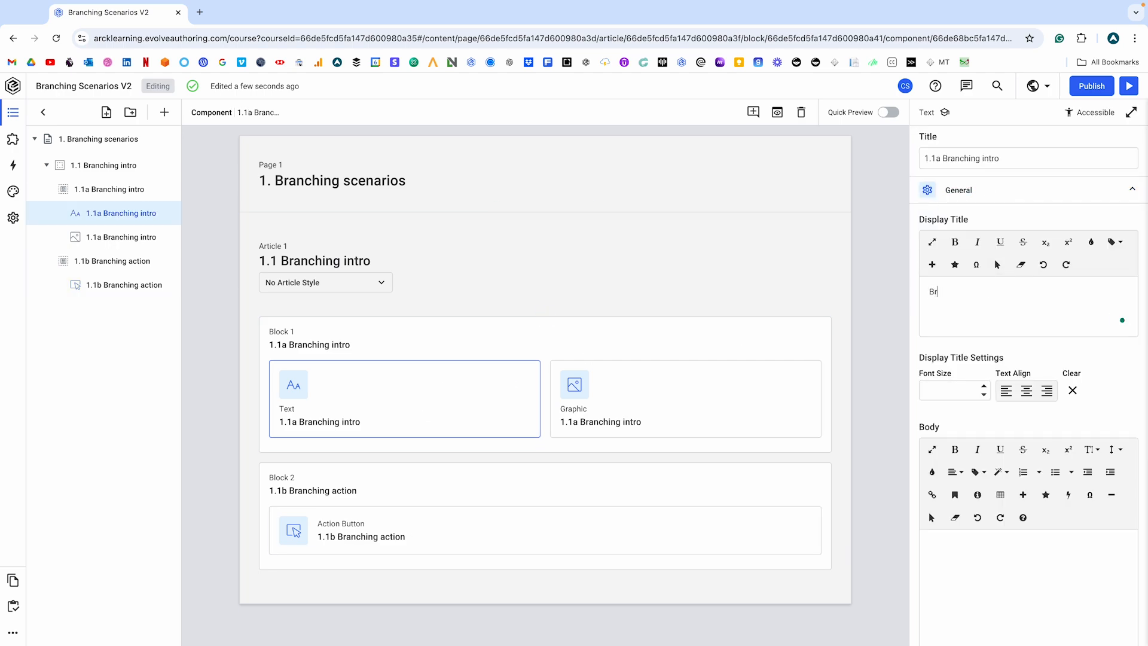
pyautogui.write('anching sc')
pyautogui.write('ena')
pyautogui.press('BackSpace')
pyautogui.write('nario')
# Insert Lorem Ipsum placeholder text into the body of the 1.1a text component.
pyautogui.scroll(-2, 981, 454)
pyautogui.click(992, 505)
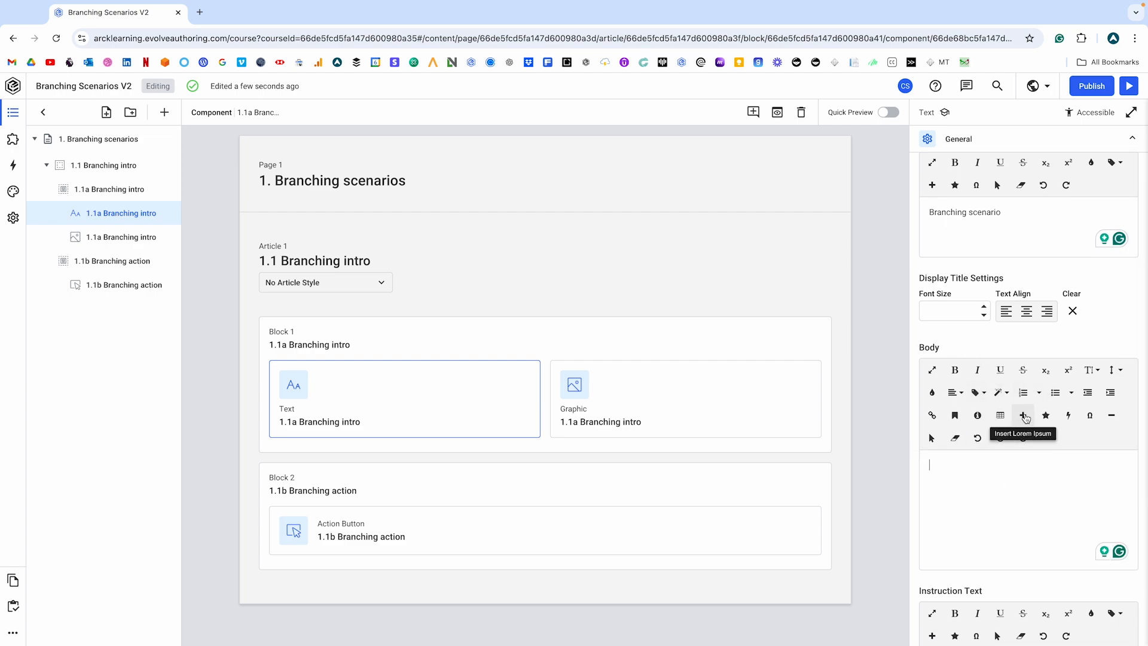
pyautogui.click(1025, 418)
pyautogui.scroll(-1, 1003, 464)
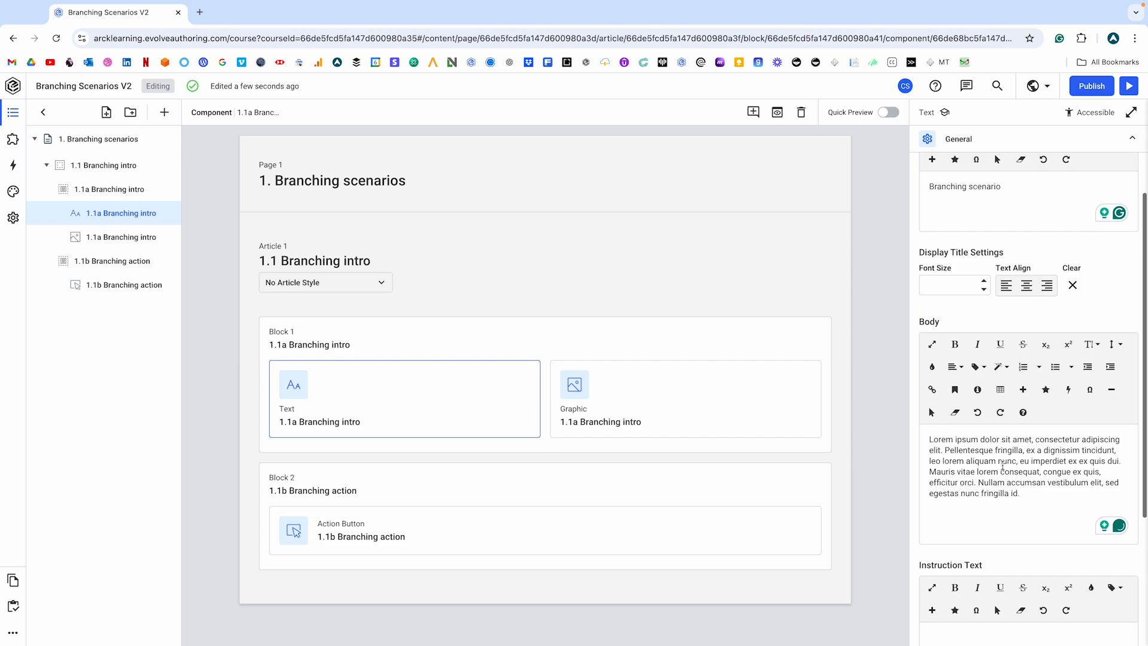
pyautogui.scroll(2, 1003, 465)
pyautogui.scroll(-1, 1003, 464)
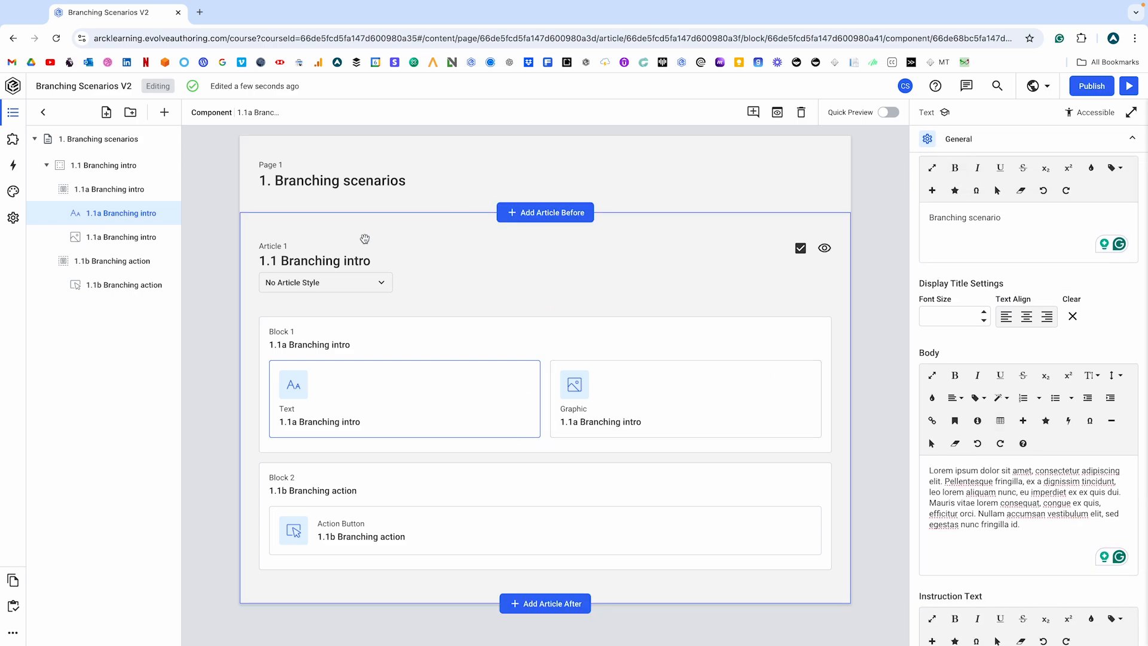
# Preview the course, turn off comments in the preview, check the page again, and return to the editor.
pyautogui.click(1128, 85)
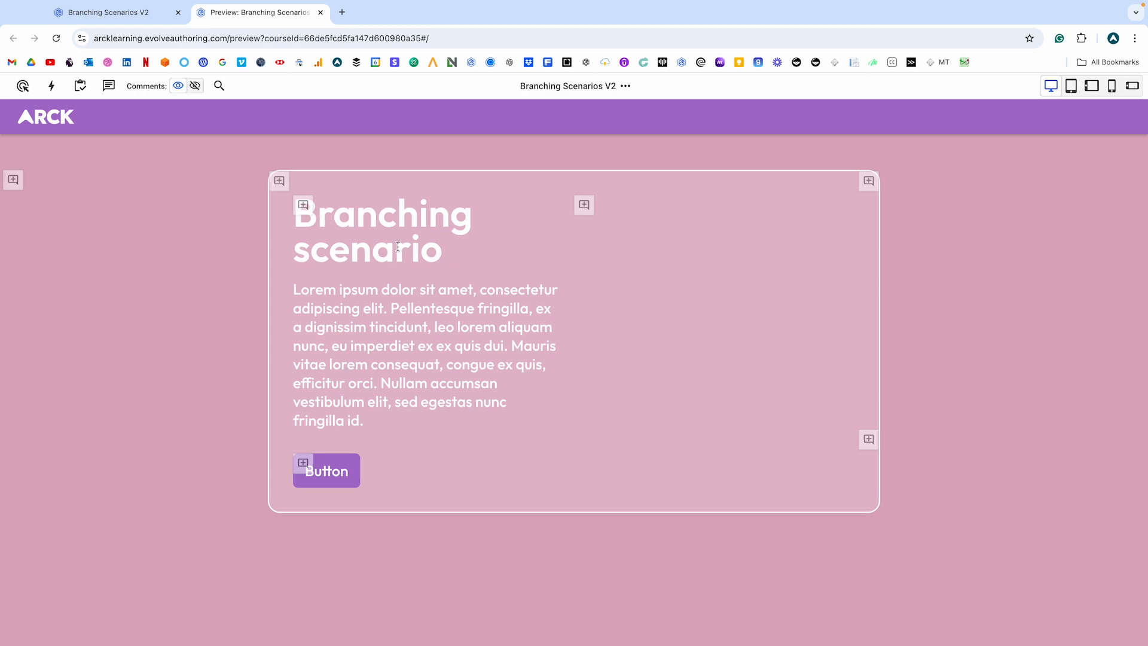
pyautogui.click(108, 12)
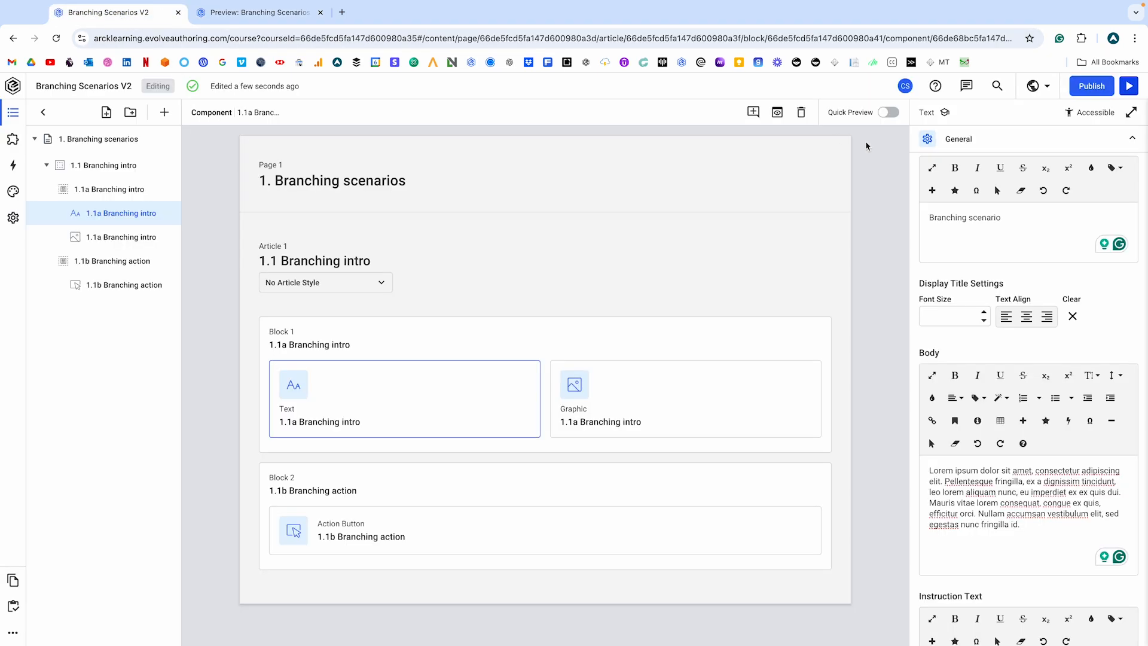
pyautogui.click(967, 87)
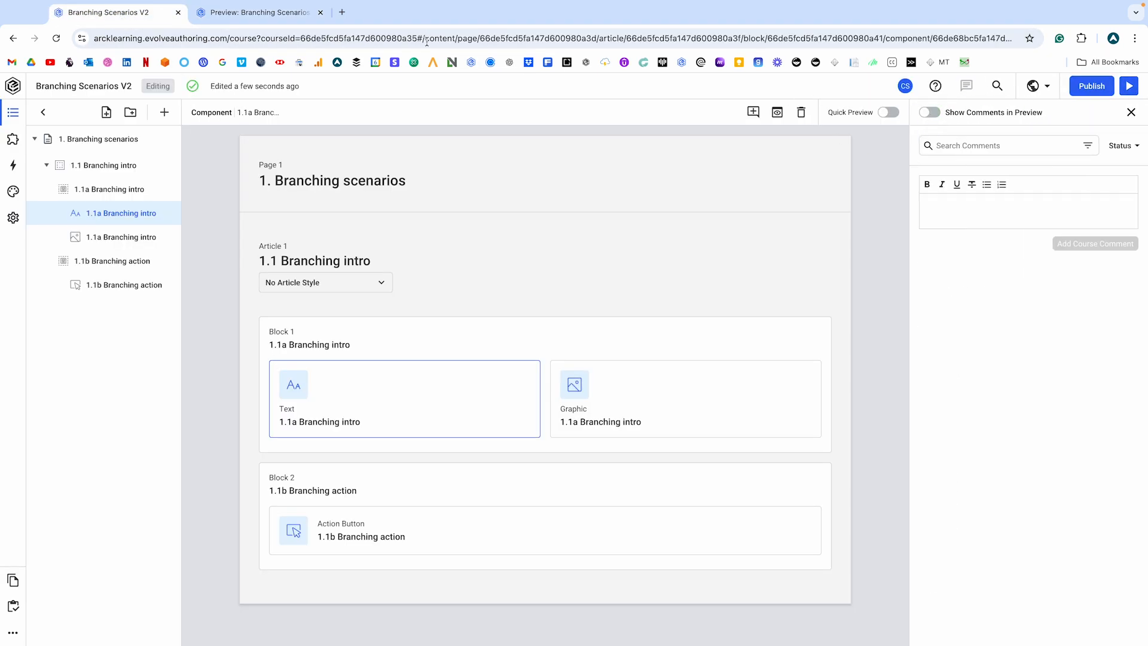
pyautogui.click(259, 12)
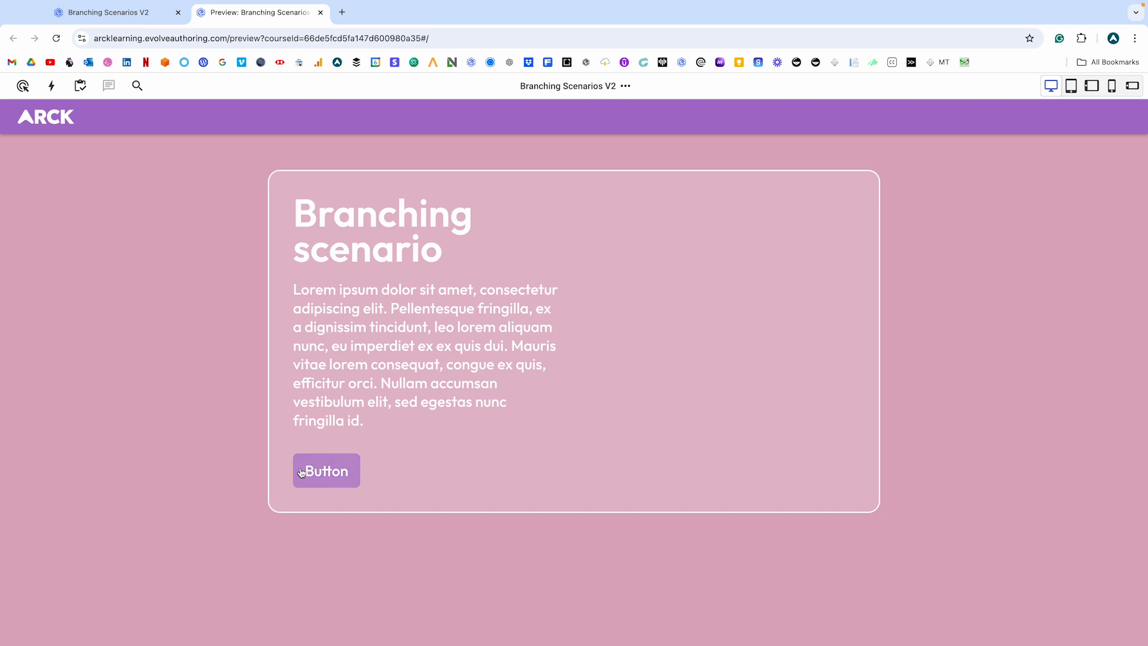
pyautogui.click(107, 13)
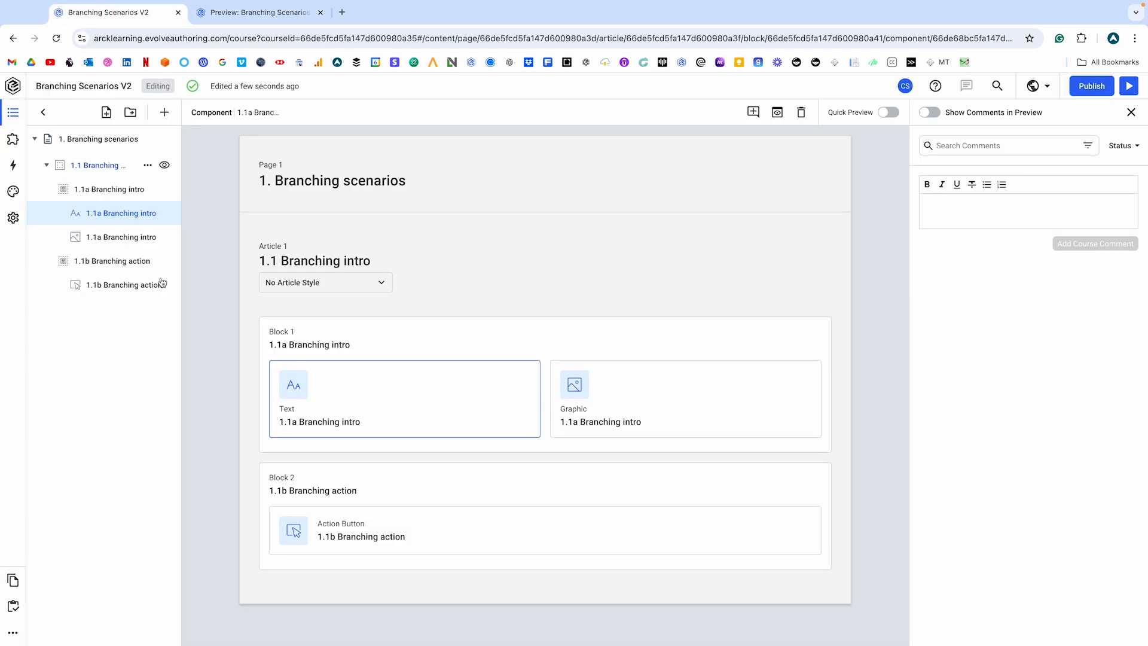
# Set the button text of the 1.1b action button component to "Let's go!".
pyautogui.click(514, 523)
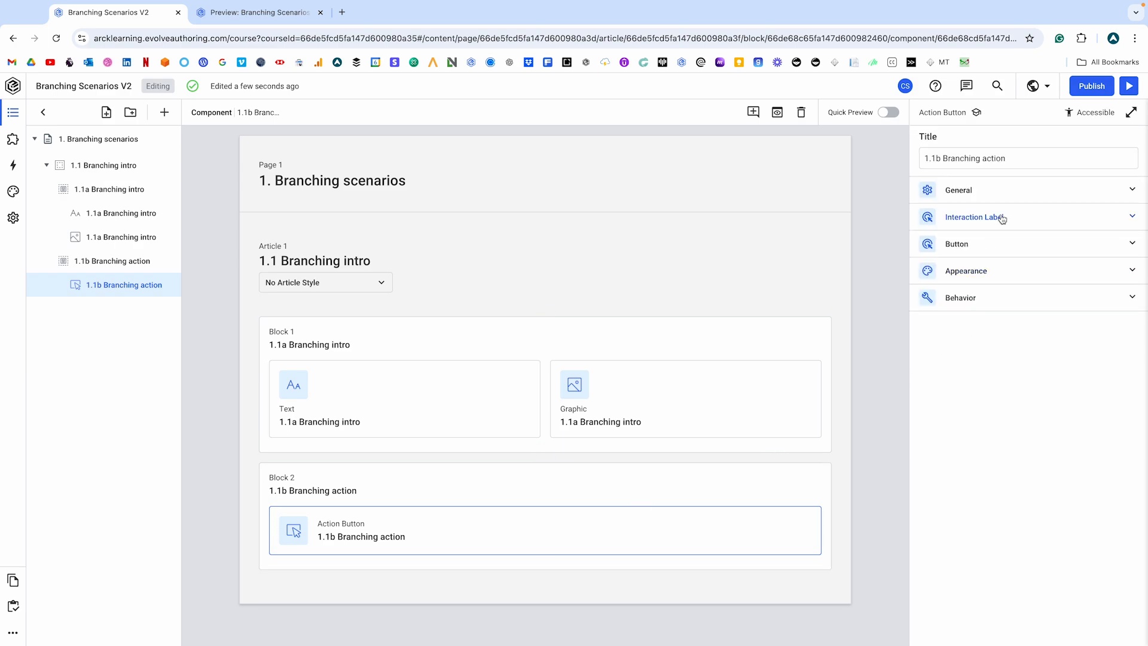
pyautogui.click(978, 192)
pyautogui.click(976, 245)
pyautogui.moveTo(956, 190); pyautogui.dragTo(912, 190)
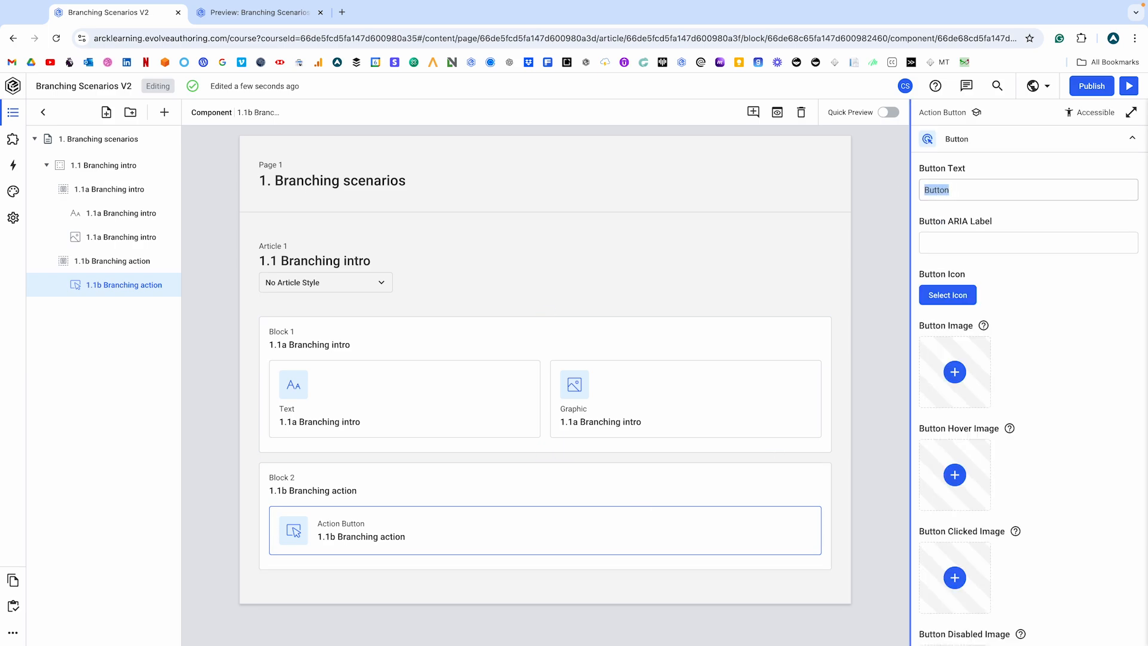
pyautogui.write("Let's go!")
pyautogui.scroll(-2, 1070, 303)
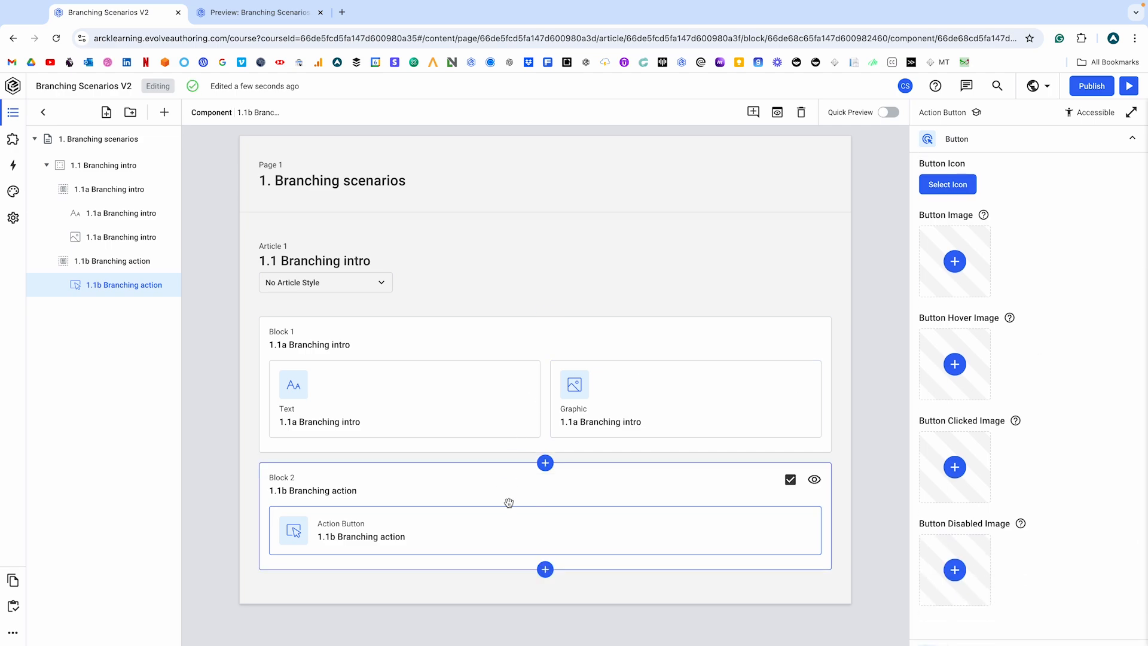
pyautogui.scroll(3, 1034, 269)
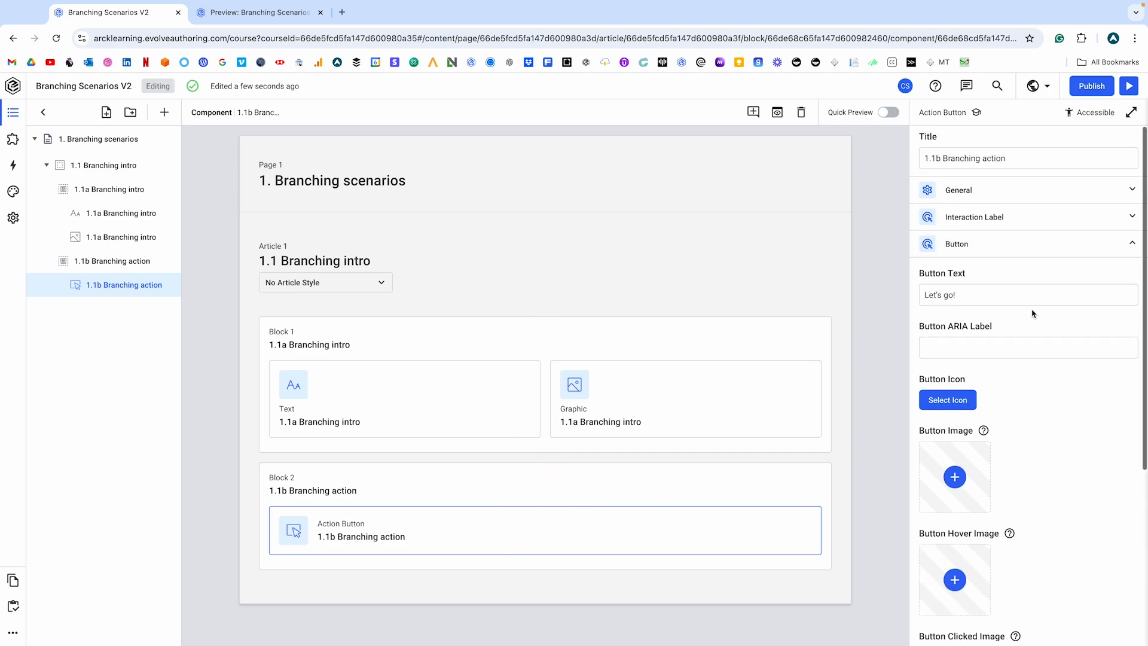
pyautogui.click(1027, 243)
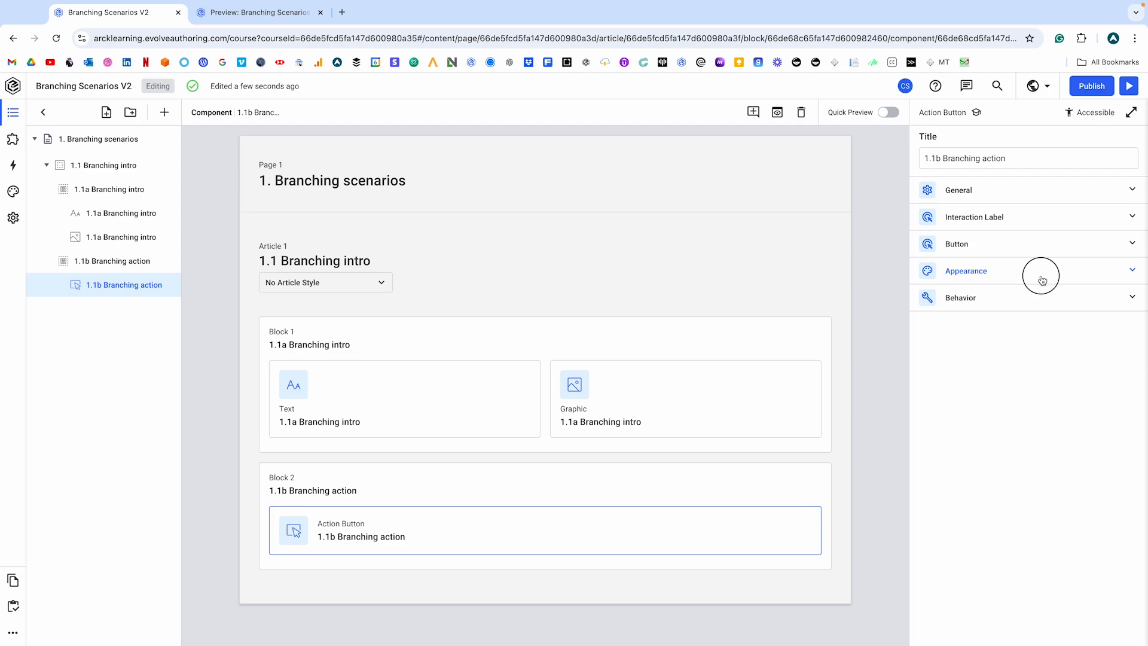
# Open the action button's appearance settings, check the button in the course preview, and return to the editor.
pyautogui.click(1040, 278)
pyautogui.hotkey('ctrl', 'Tab')
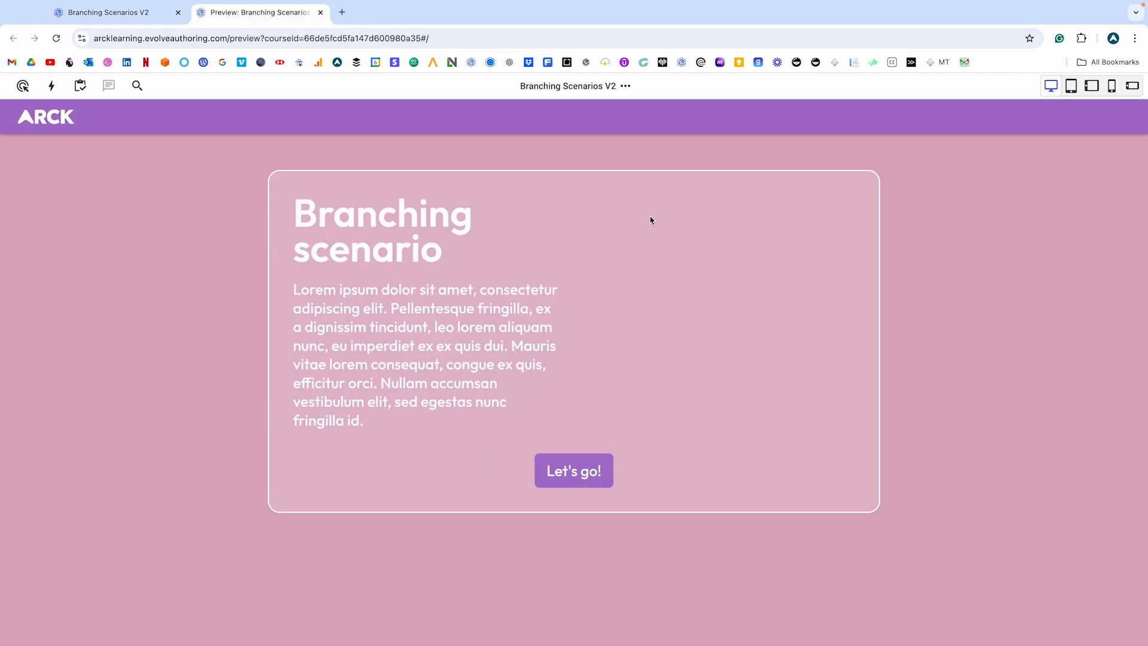
pyautogui.hotkey('ctrl', 'Tab')
# Assign the Opening_branch image to the 1.1a graphic component, check it in the course preview, and return to the editor.
pyautogui.click(661, 402)
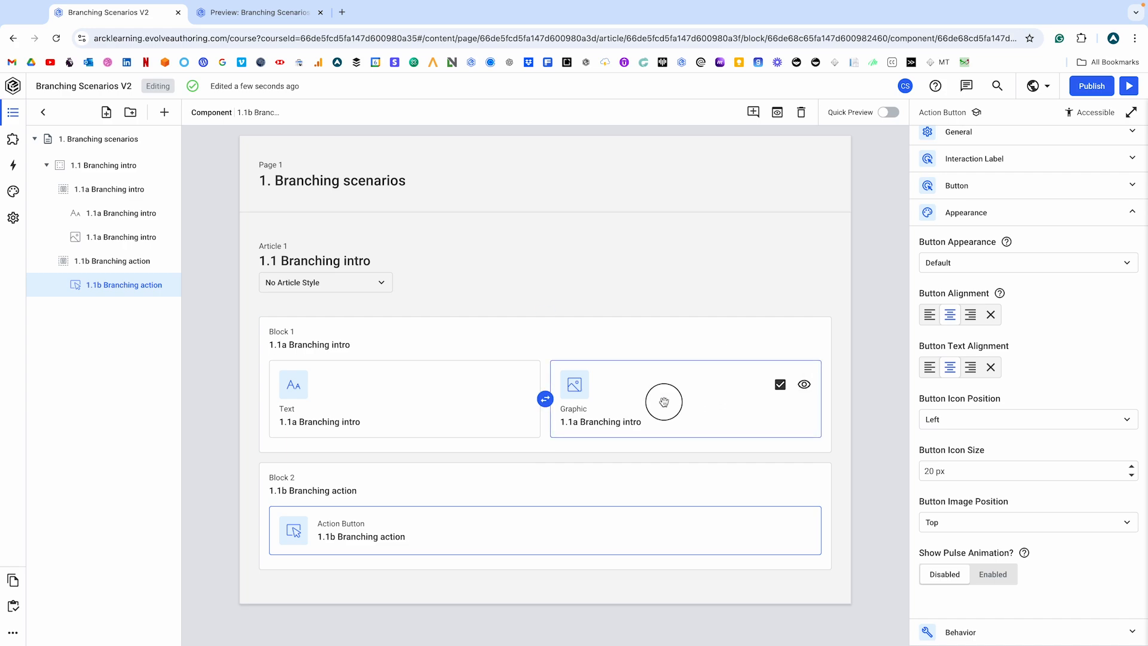
pyautogui.click(990, 244)
pyautogui.click(954, 223)
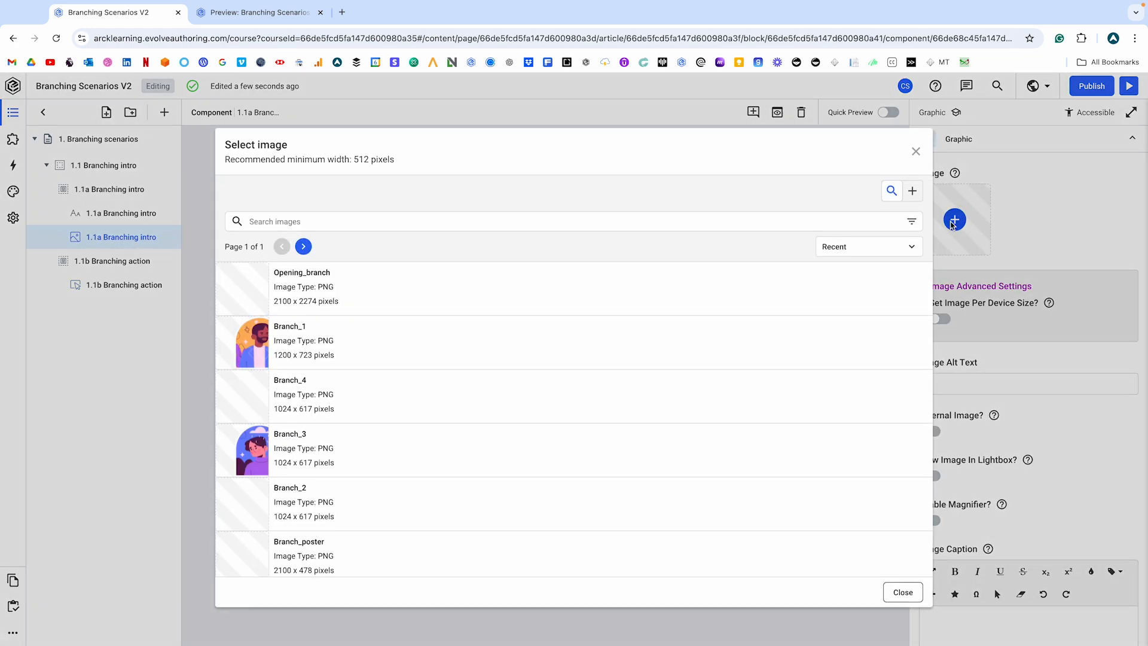
pyautogui.click(574, 281)
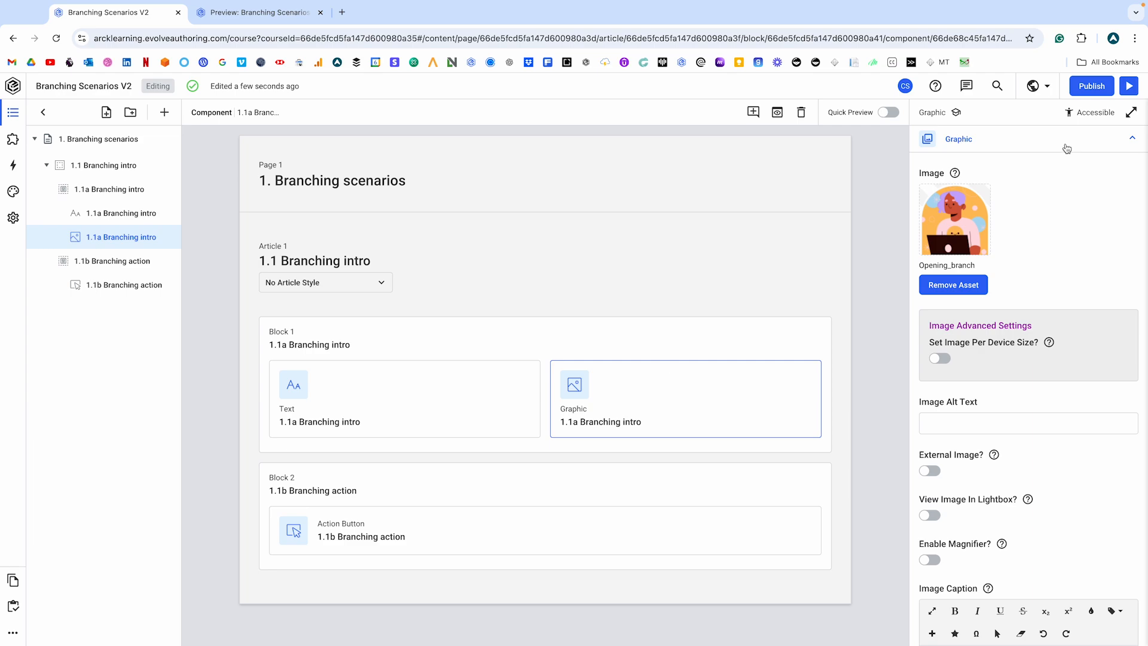
pyautogui.click(1048, 147)
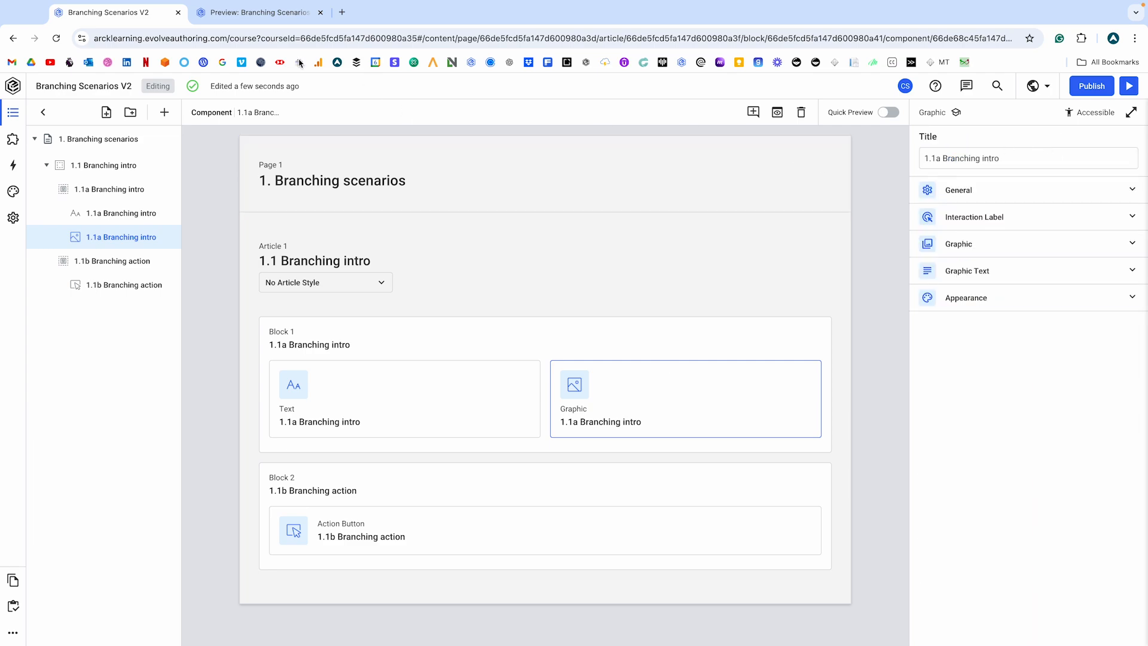
pyautogui.click(245, 13)
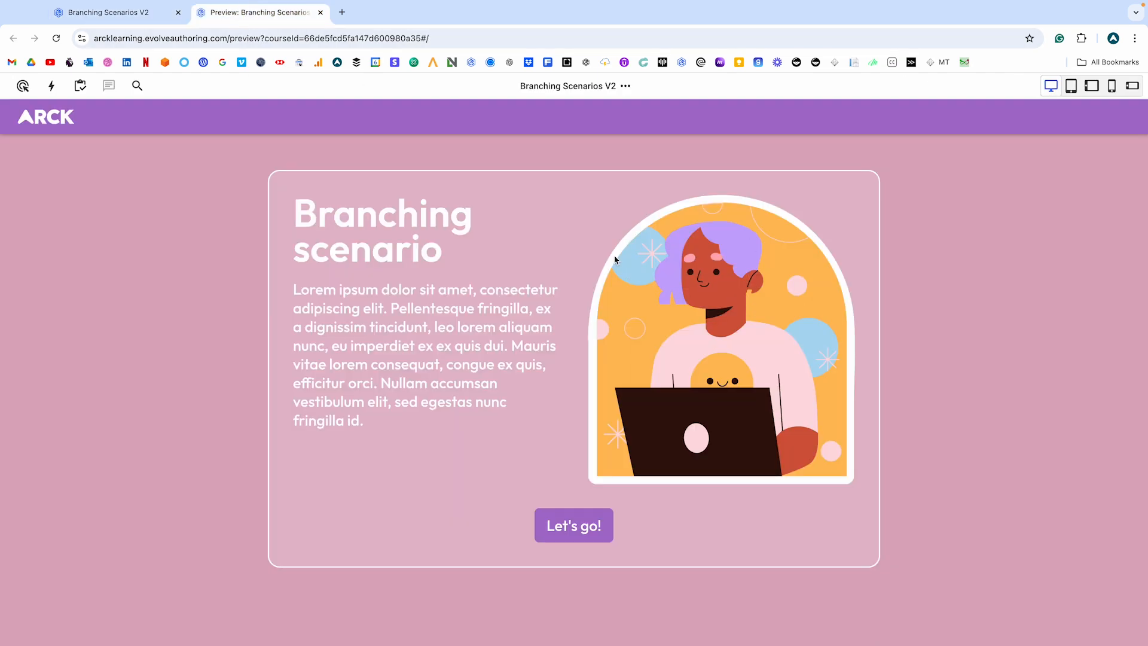
pyautogui.click(118, 13)
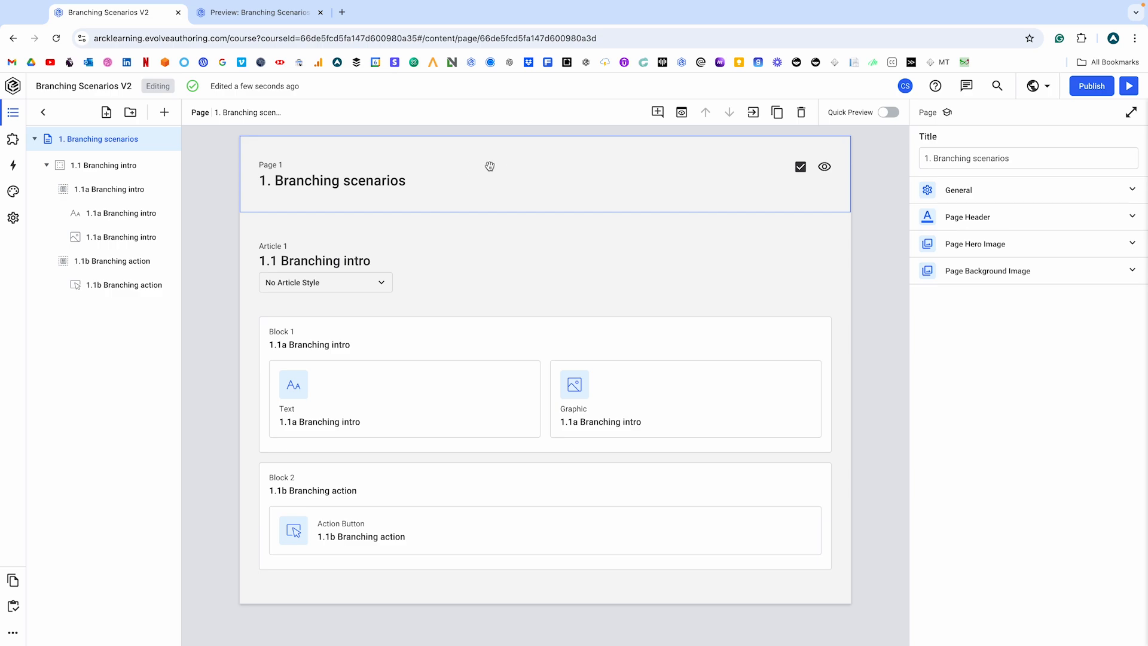
# Set the "3d-vertical-background-with-abstract-style (1)" image as the background of the 1. Branching scenarios page.
pyautogui.click(989, 271)
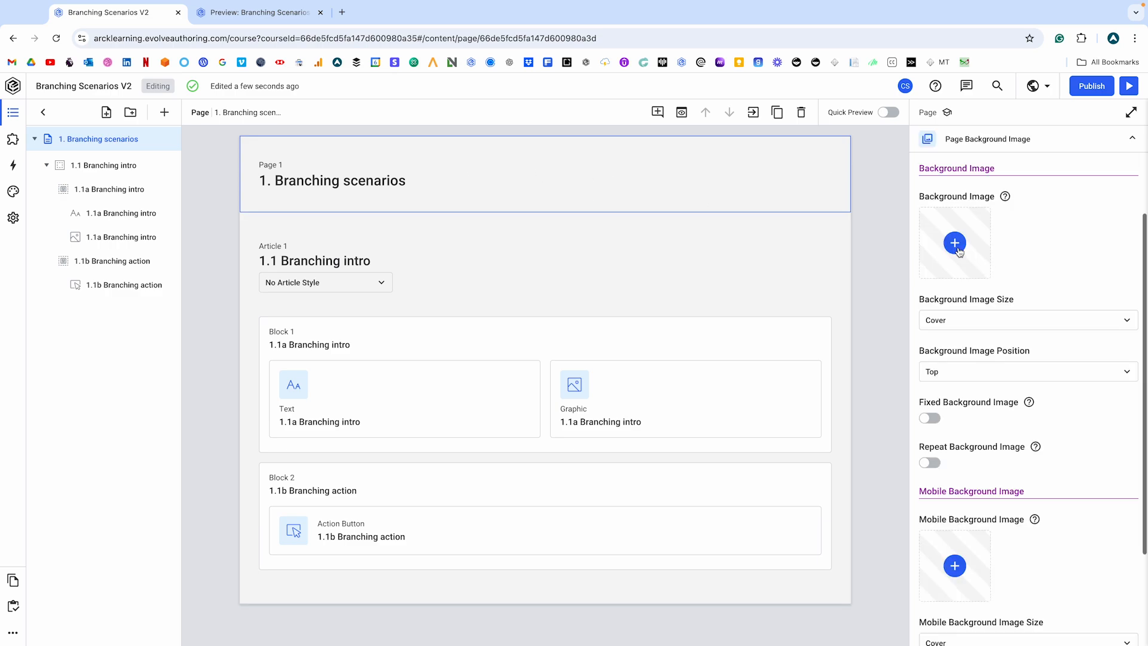
pyautogui.click(955, 242)
pyautogui.scroll(-5, 417, 341)
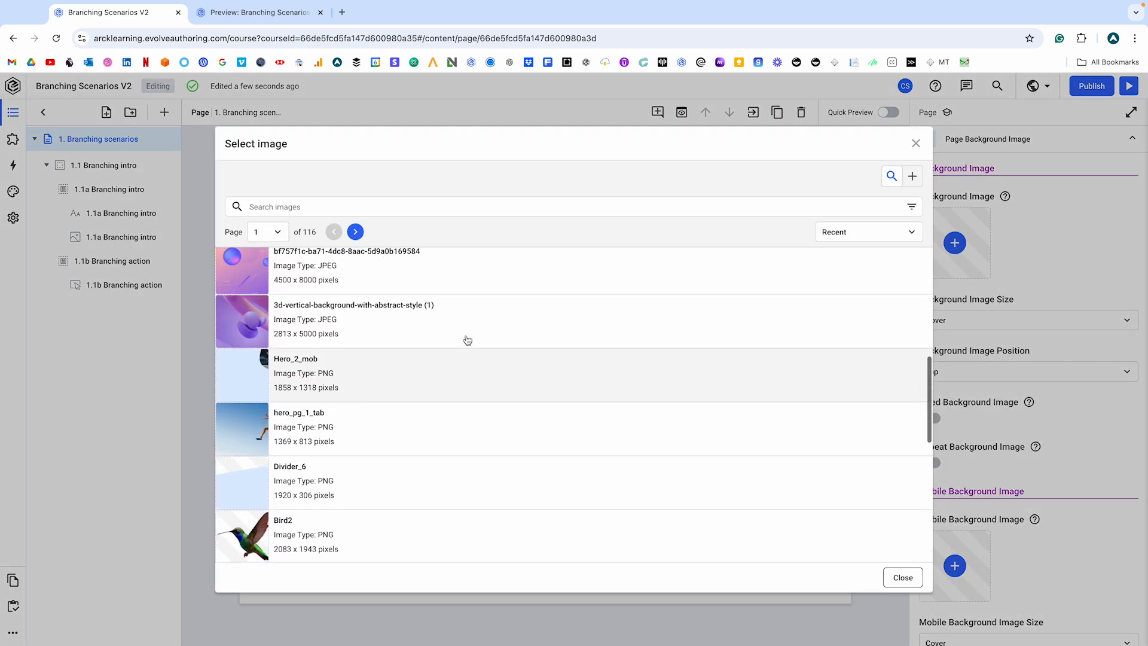
pyautogui.click(571, 323)
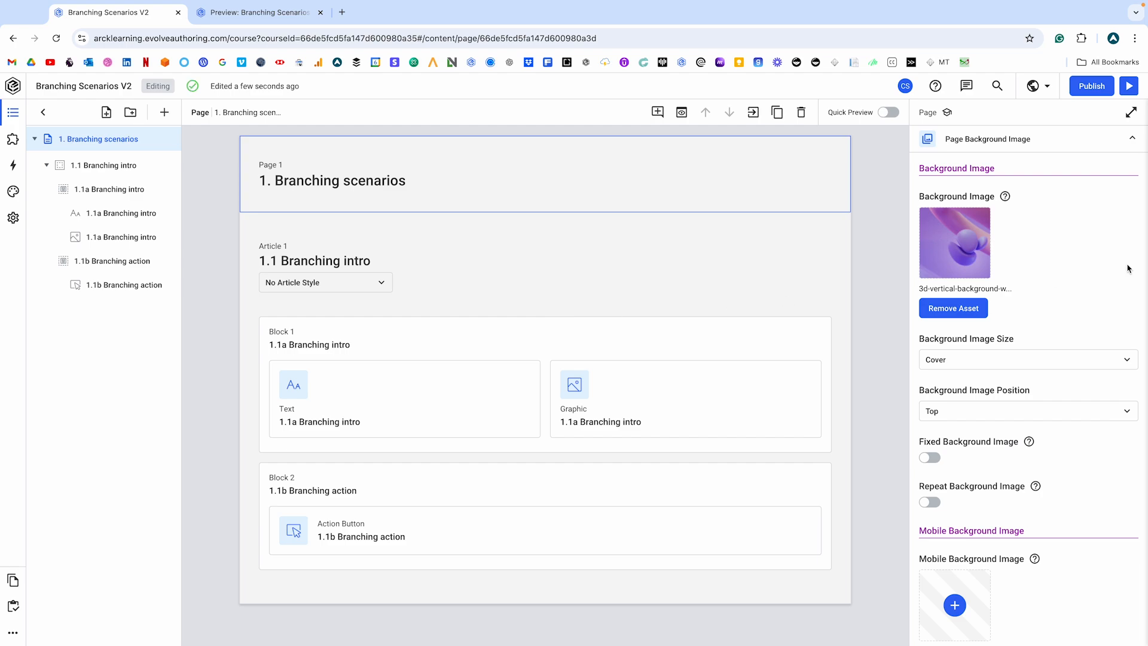
# Keep the page background position at Top, make the background image fixed, and check the result in the course preview.
pyautogui.scroll(-3, 977, 259)
pyautogui.click(961, 239)
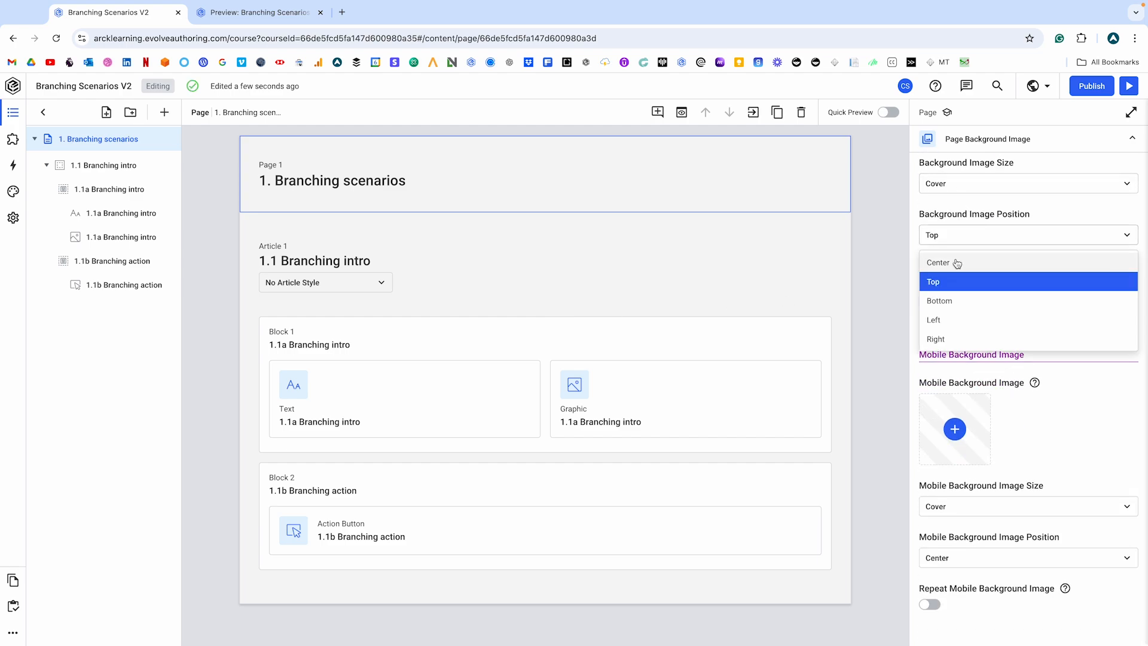
pyautogui.click(960, 278)
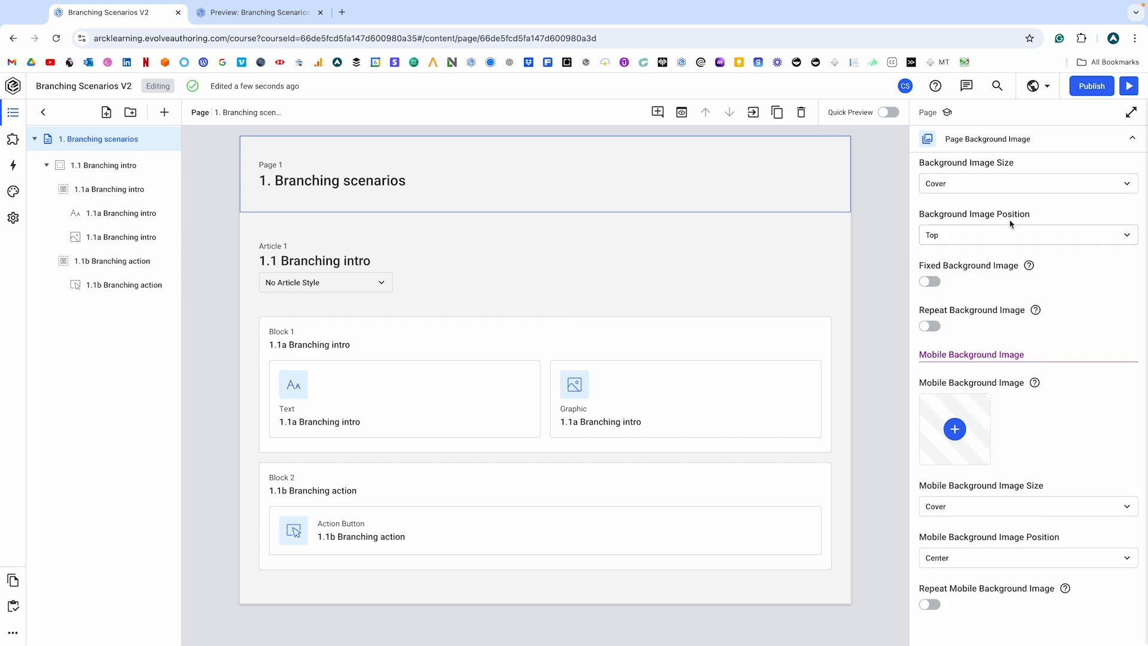
pyautogui.click(931, 282)
pyautogui.click(257, 12)
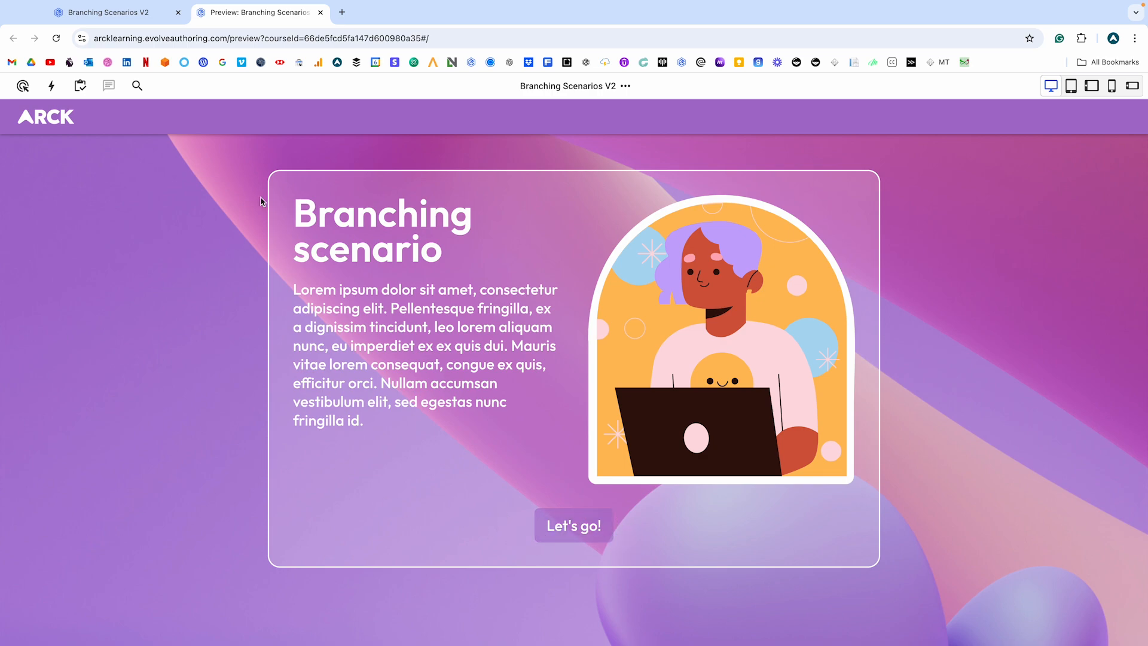
pyautogui.click(110, 12)
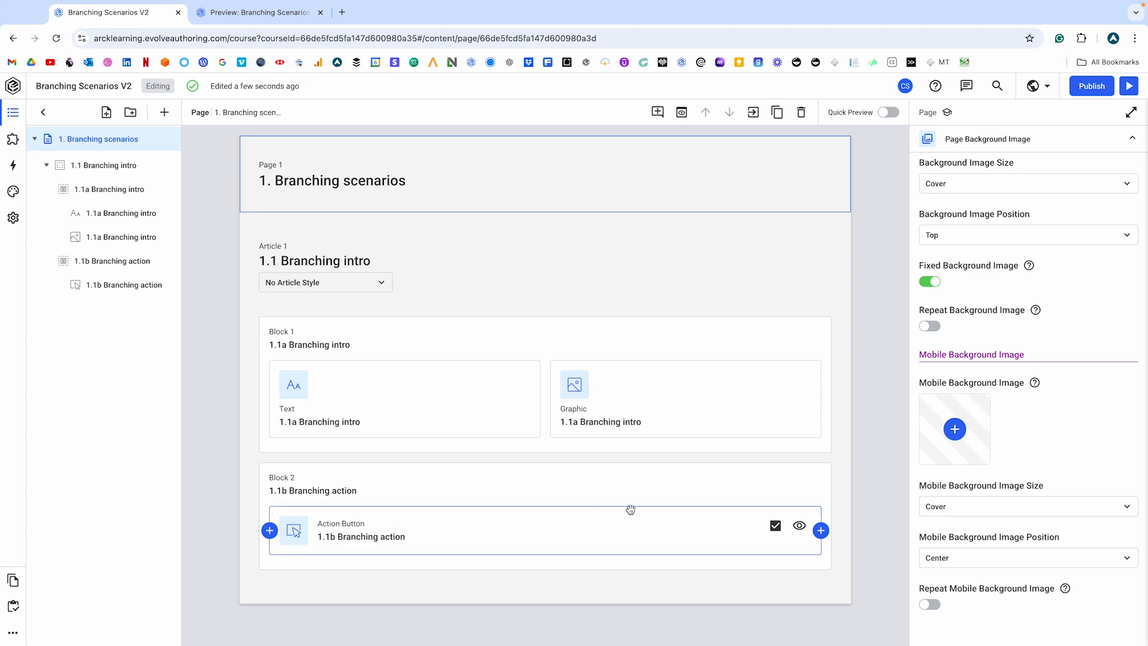
# Add a second article below the intro and insert a Branching component in its first block.
pyautogui.click(560, 603)
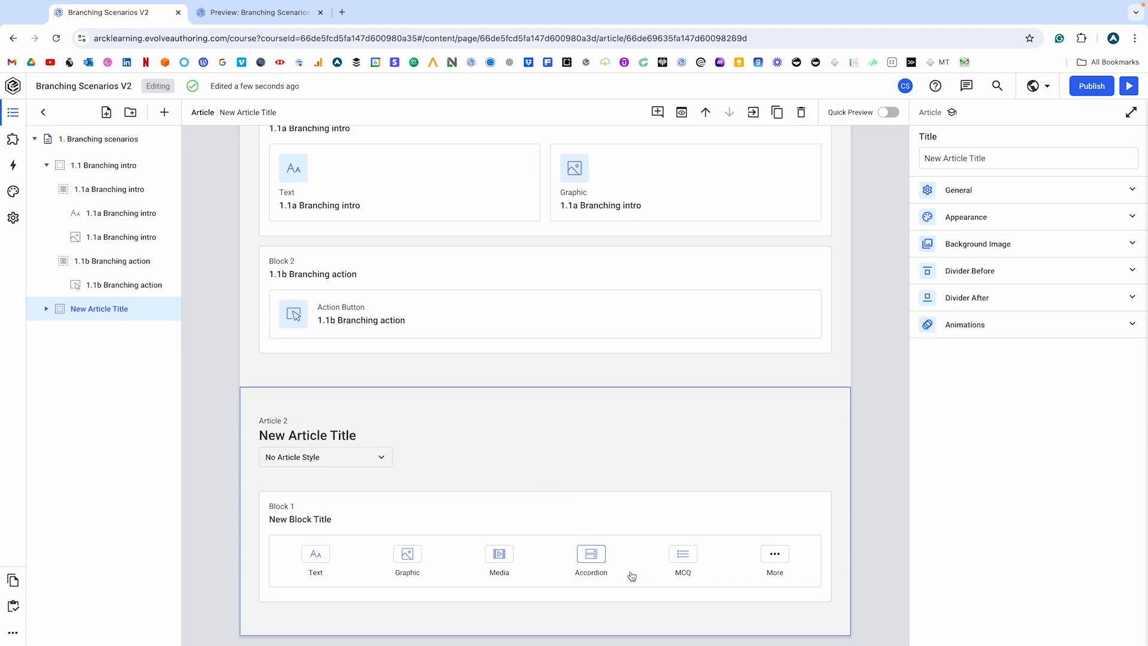
pyautogui.click(775, 555)
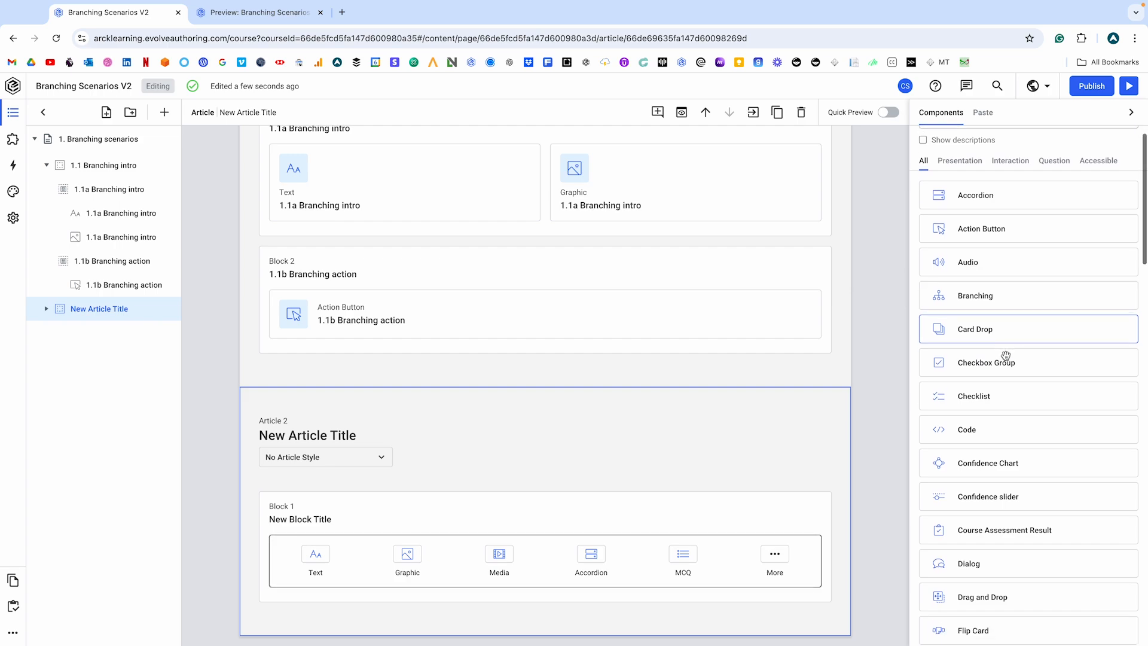
pyautogui.click(992, 295)
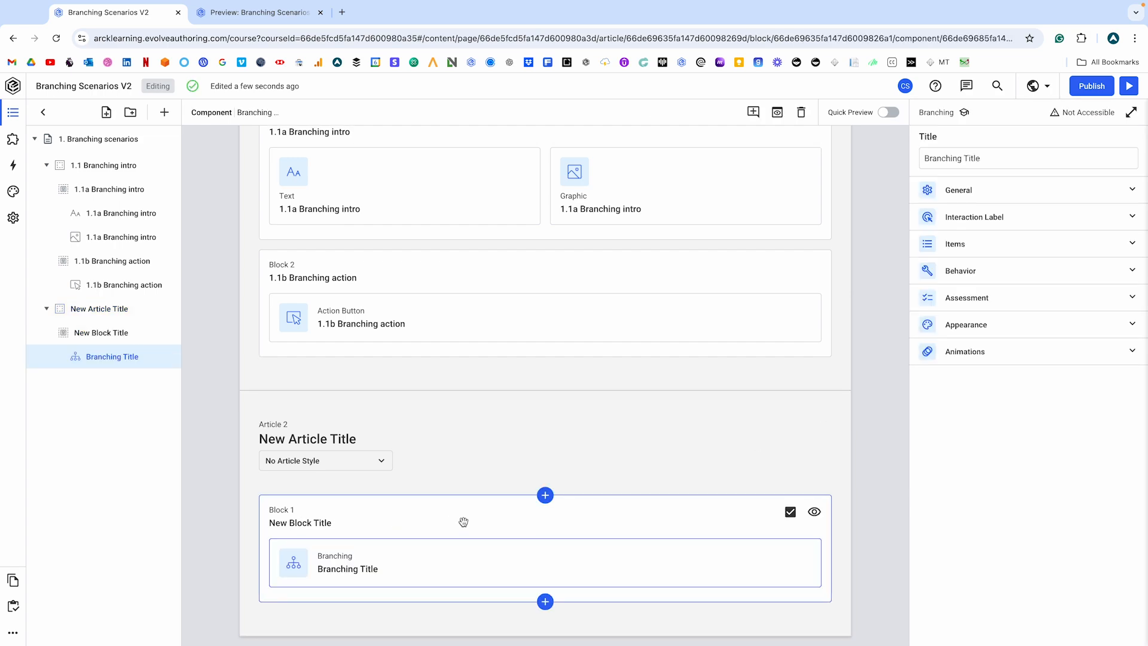
# Title the second article "1.2 Branching interaction" and its block and branching component "1.2a Branching interaction".
pyautogui.click(477, 418)
pyautogui.scroll(1, 473, 431)
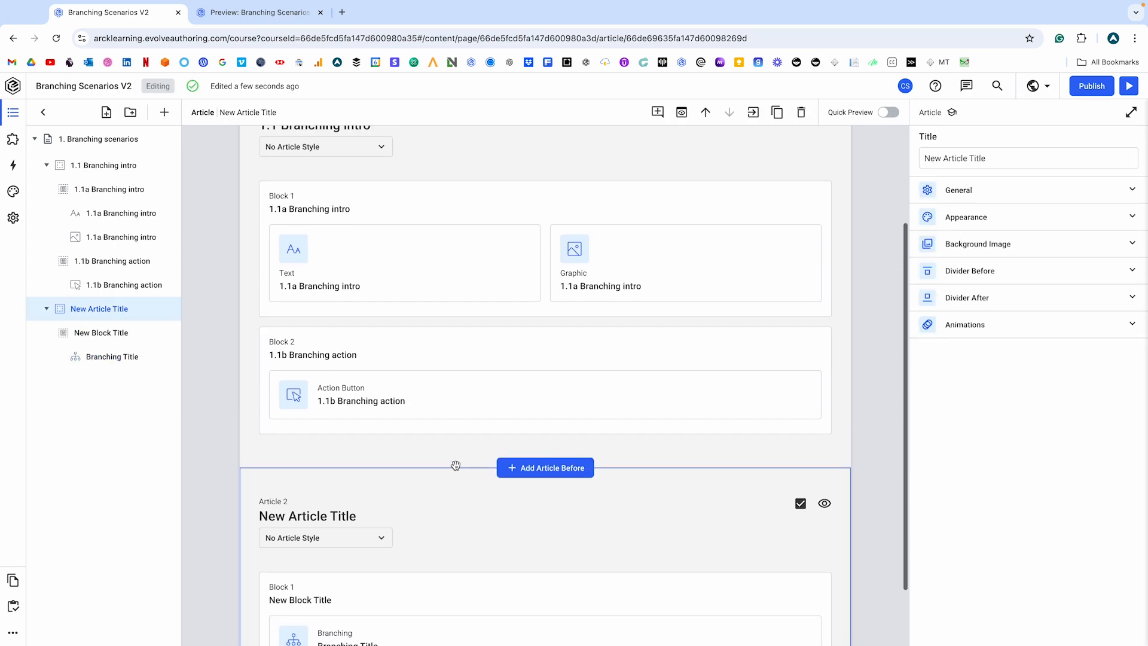
pyautogui.scroll(-1, 455, 466)
pyautogui.tripleClick(999, 159)
pyautogui.write('1.2 Bracning interacito')
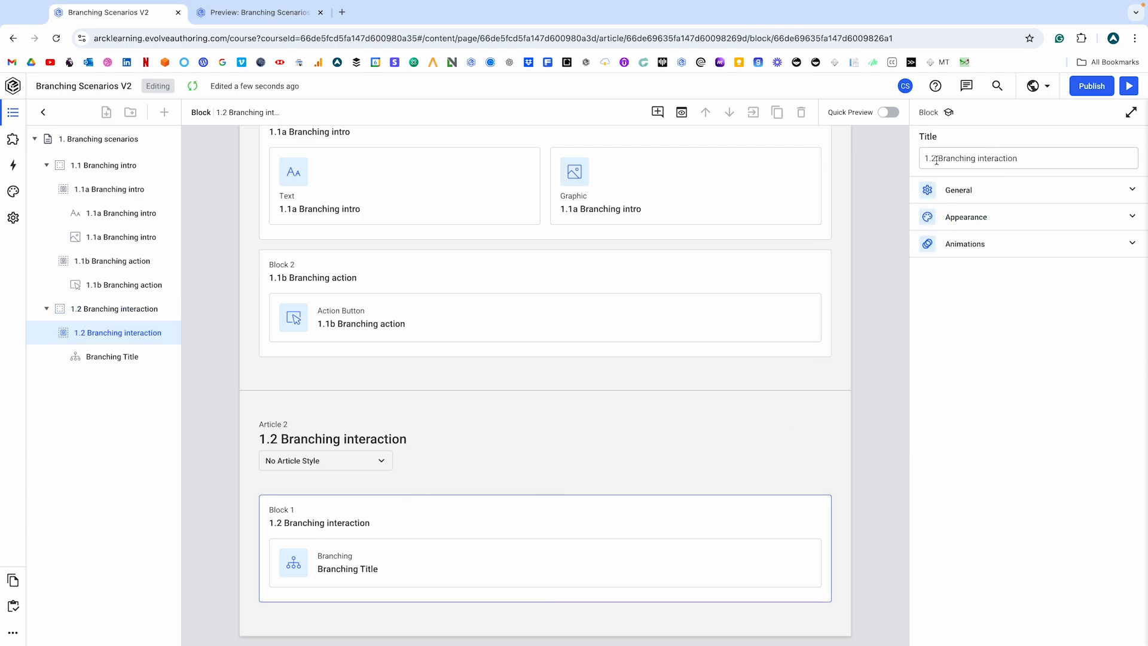
pyautogui.click(495, 545)
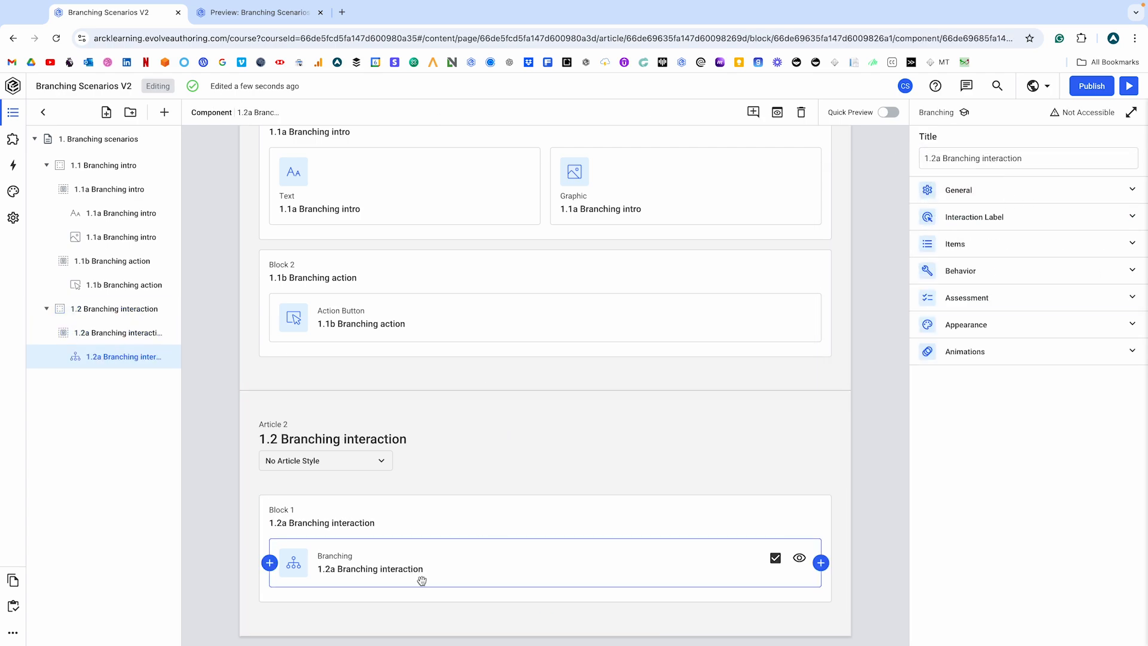
# Check the new branching article below the intro in the course preview and return to the editor.
pyautogui.click(258, 12)
pyautogui.scroll(-1, 166, 396)
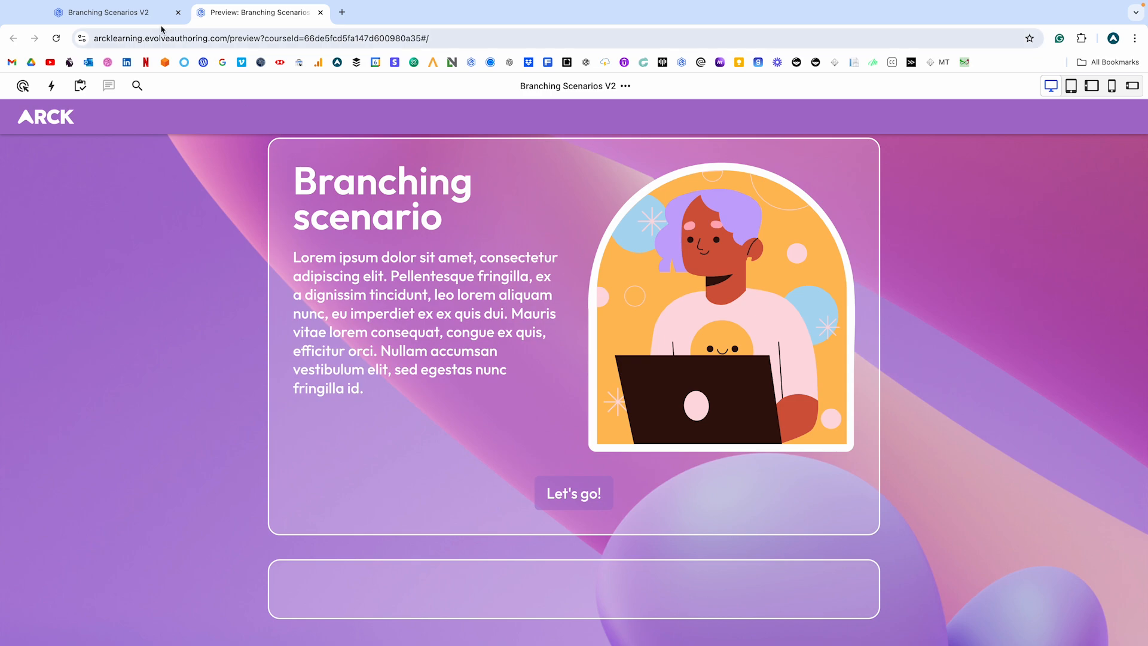
pyautogui.click(147, 13)
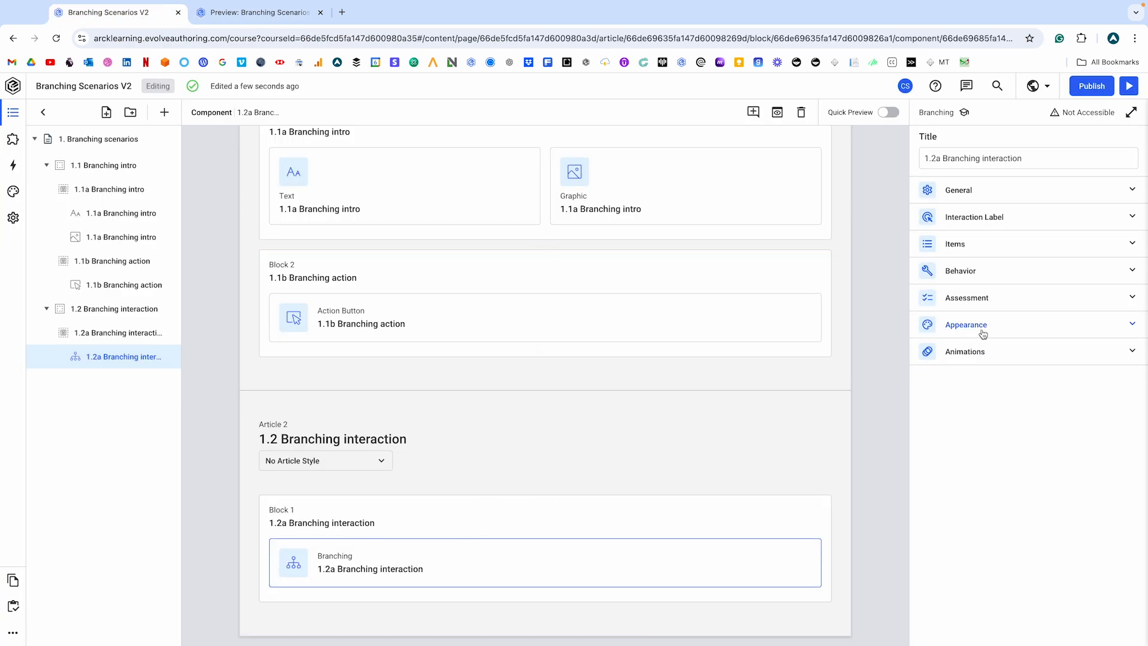
pyautogui.click(984, 250)
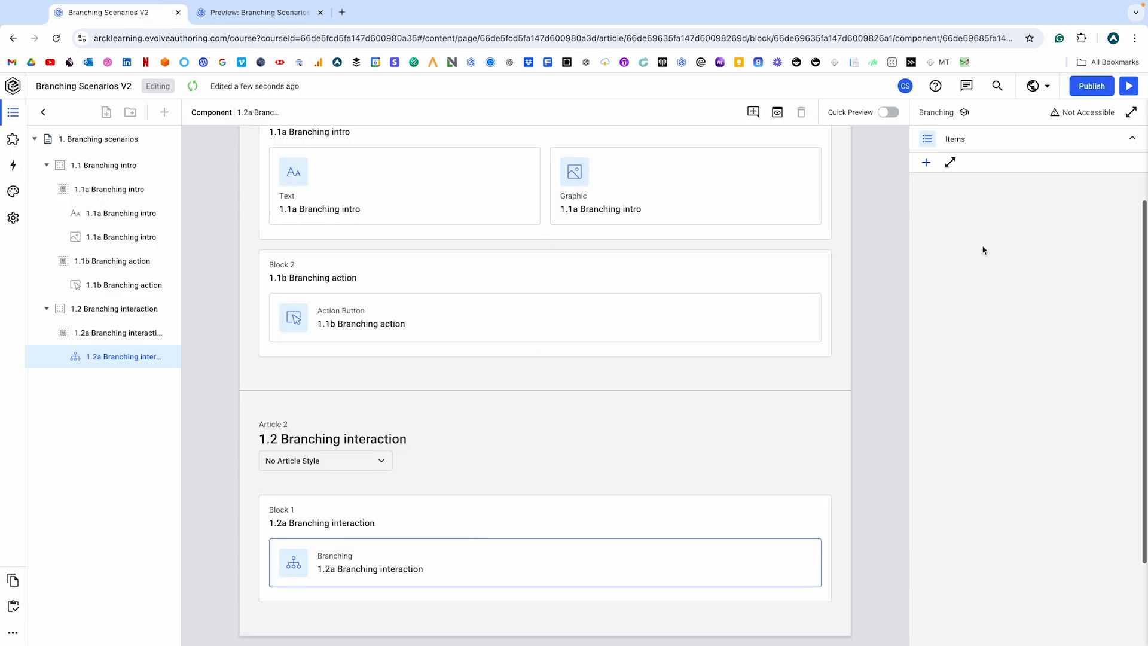
pyautogui.click(948, 163)
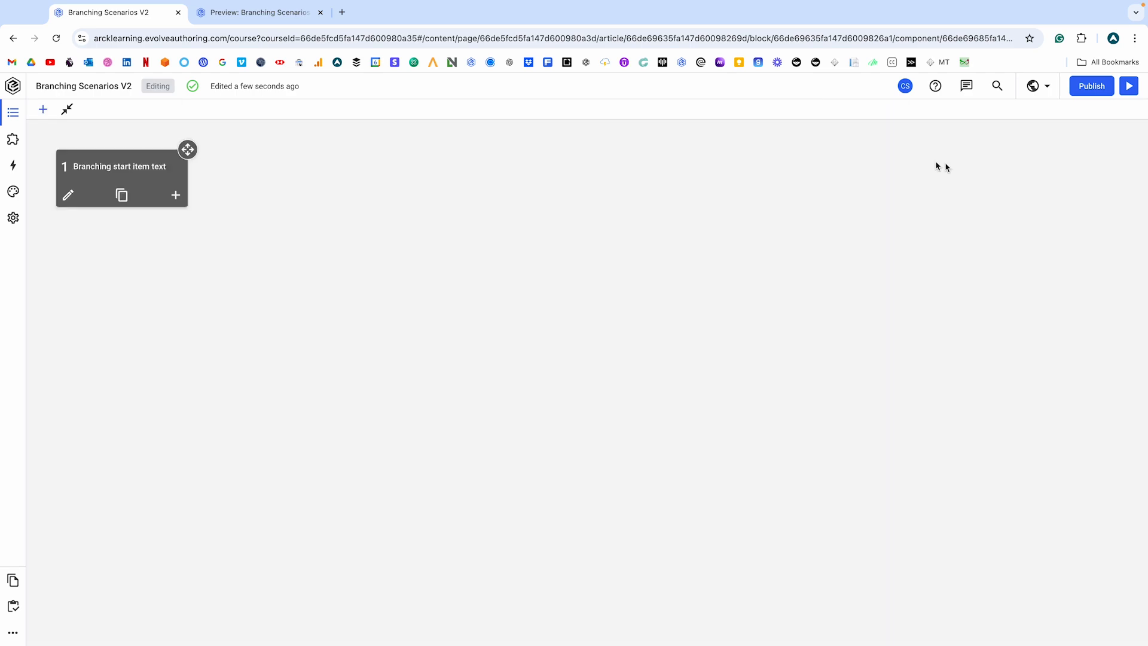
pyautogui.click(67, 110)
pyautogui.click(986, 245)
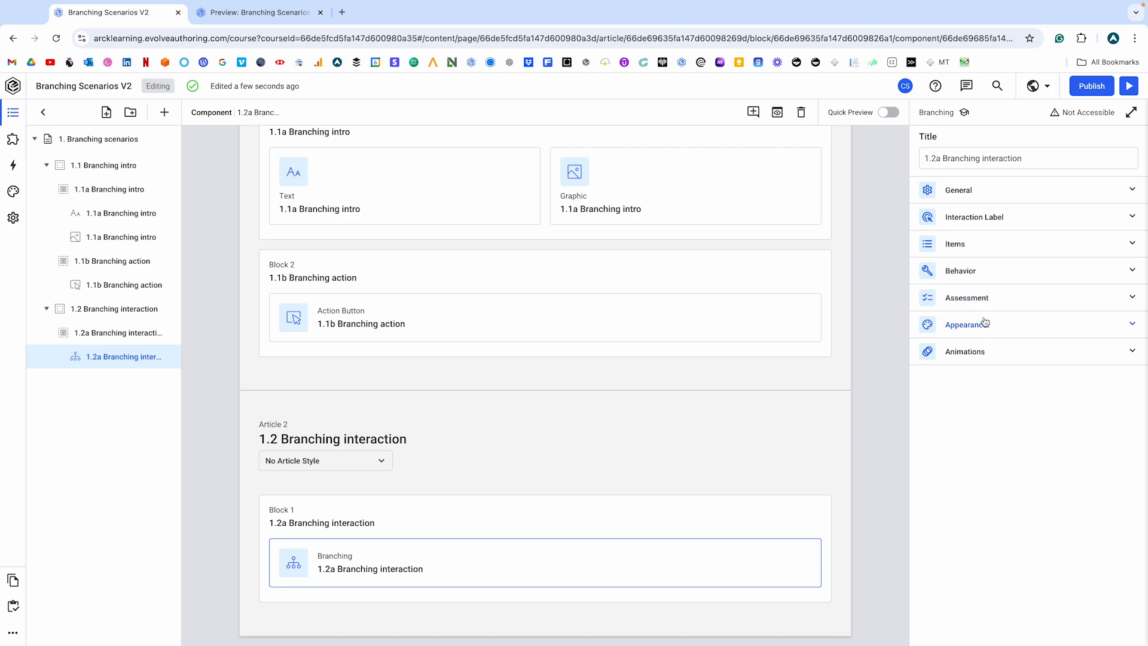
# Expand the branching component's items canvas to full size and move the start item rightward along its upper area.
pyautogui.click(985, 247)
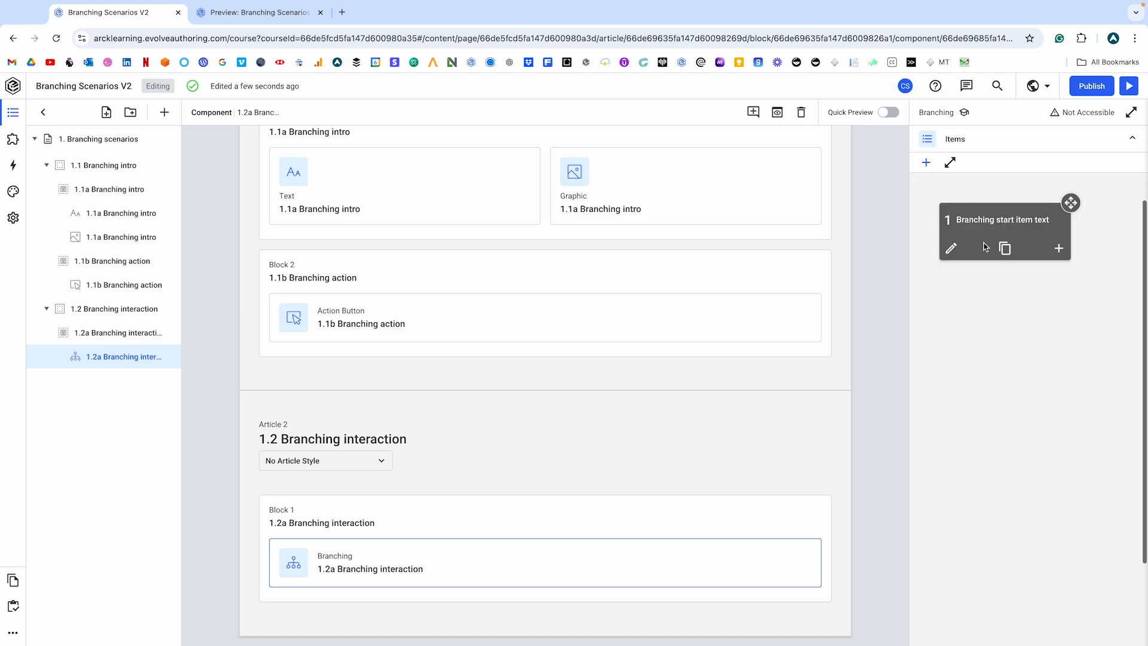
pyautogui.click(951, 162)
pyautogui.moveTo(186, 149); pyautogui.dragTo(457, 155)
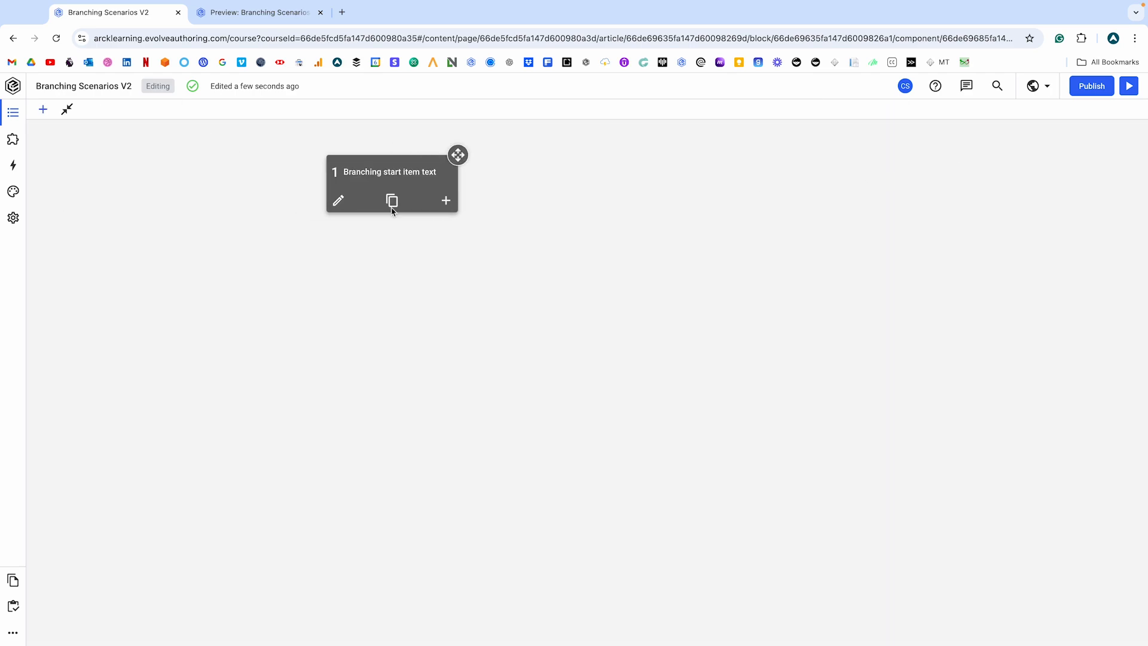
# Check how the branching start item is displayed in the course preview and return to the items canvas.
pyautogui.click(246, 22)
pyautogui.scroll(-1, 308, 376)
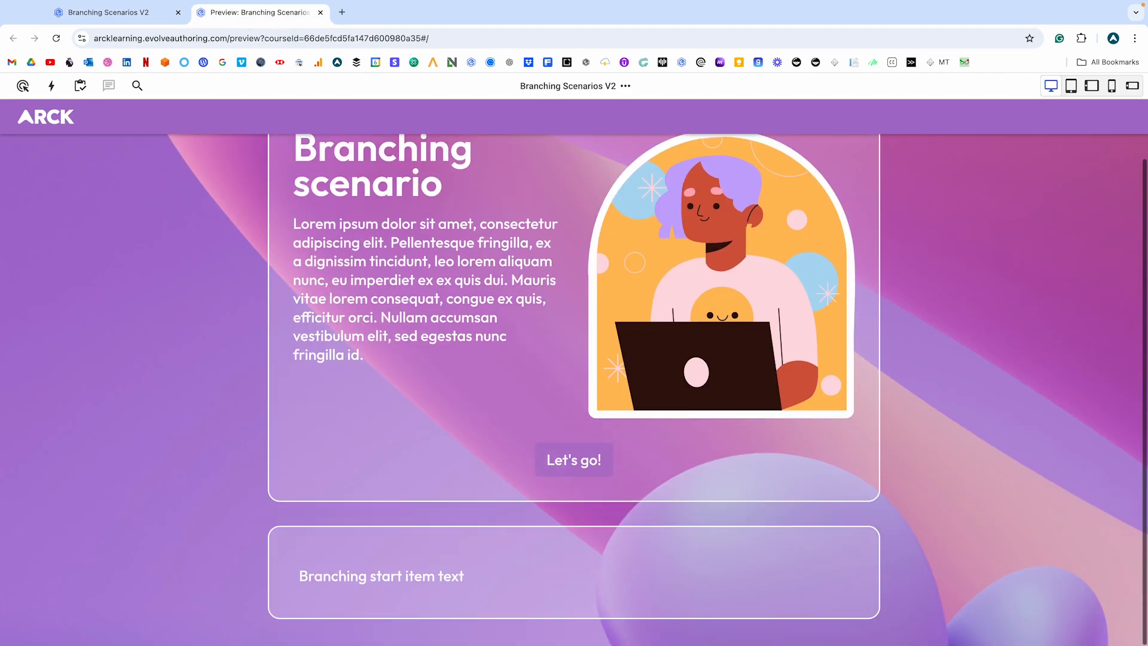
pyautogui.click(120, 13)
# Replace the start item's body text with the placeholder paragraph beginning "Lorem ipsum dolor sit amet, consectetur adipiscing elit.".
pyautogui.click(339, 203)
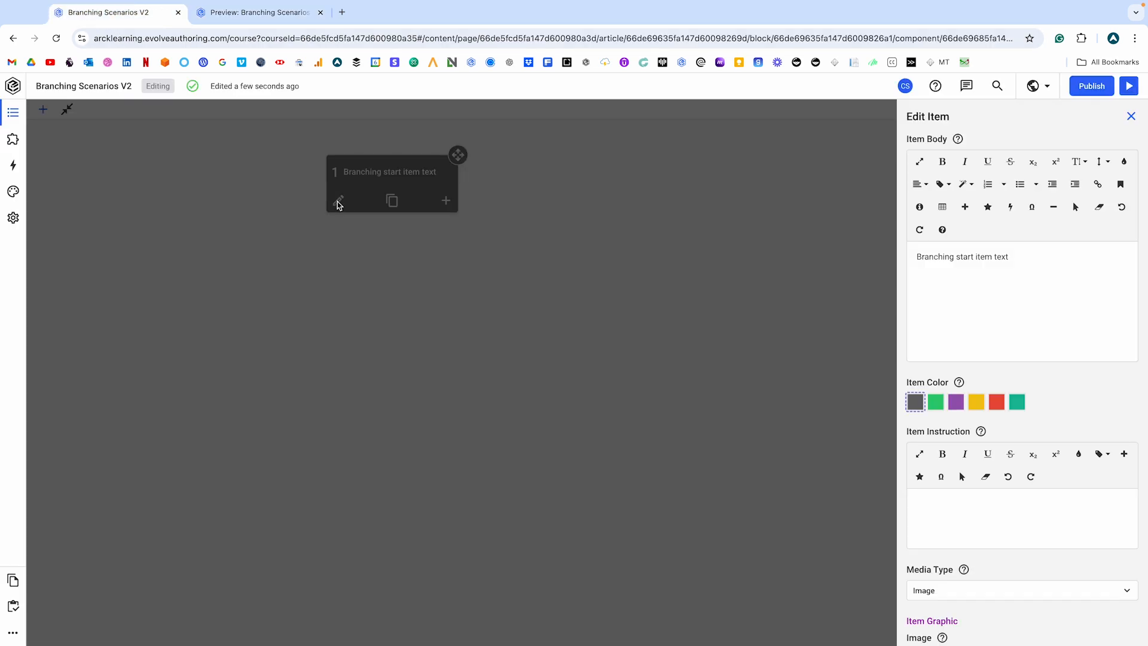
pyautogui.moveTo(1017, 257); pyautogui.dragTo(880, 257)
pyautogui.click(965, 206)
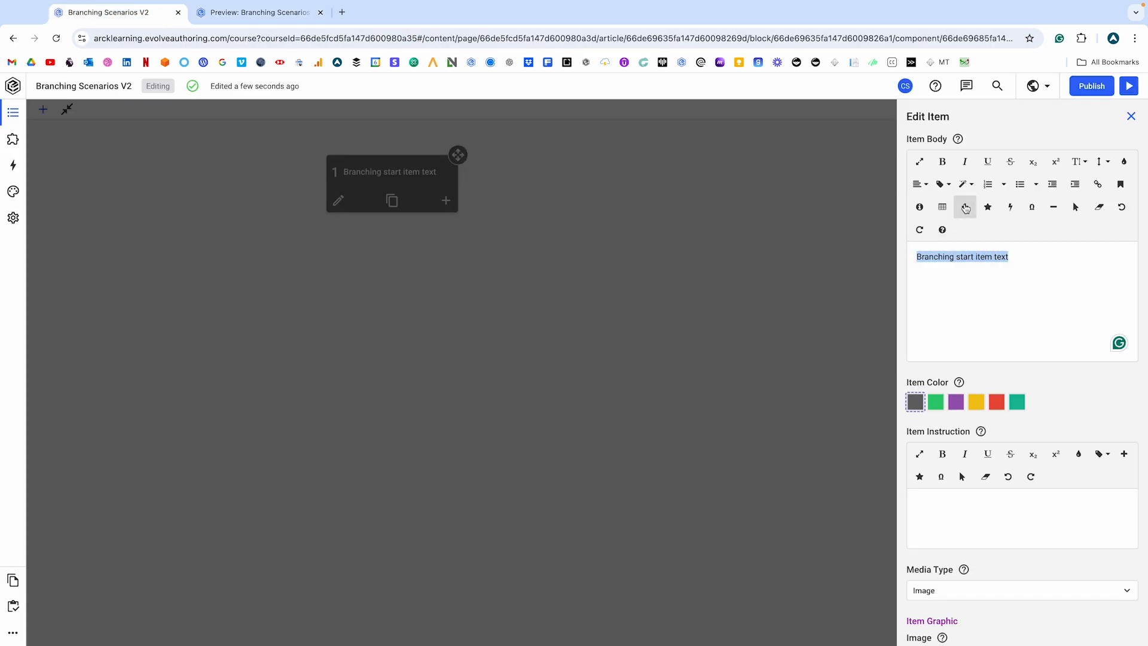
# Add the Opening_branch image from the image library as the start item's graphic.
pyautogui.scroll(-3, 976, 510)
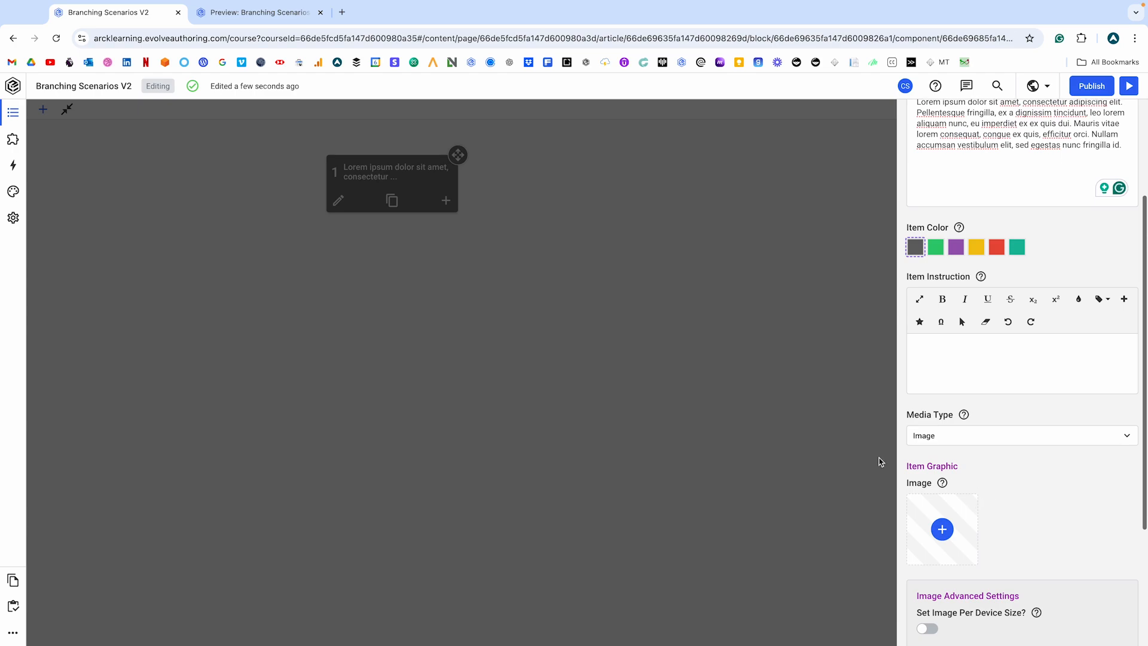
pyautogui.scroll(-3, 1030, 495)
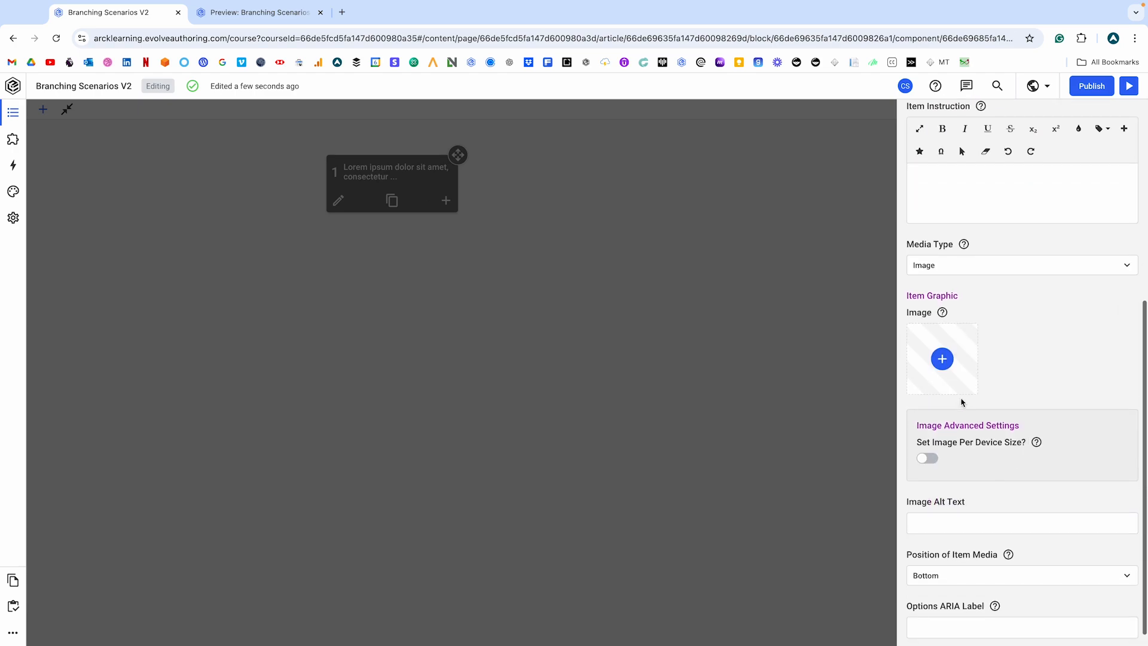
pyautogui.click(943, 358)
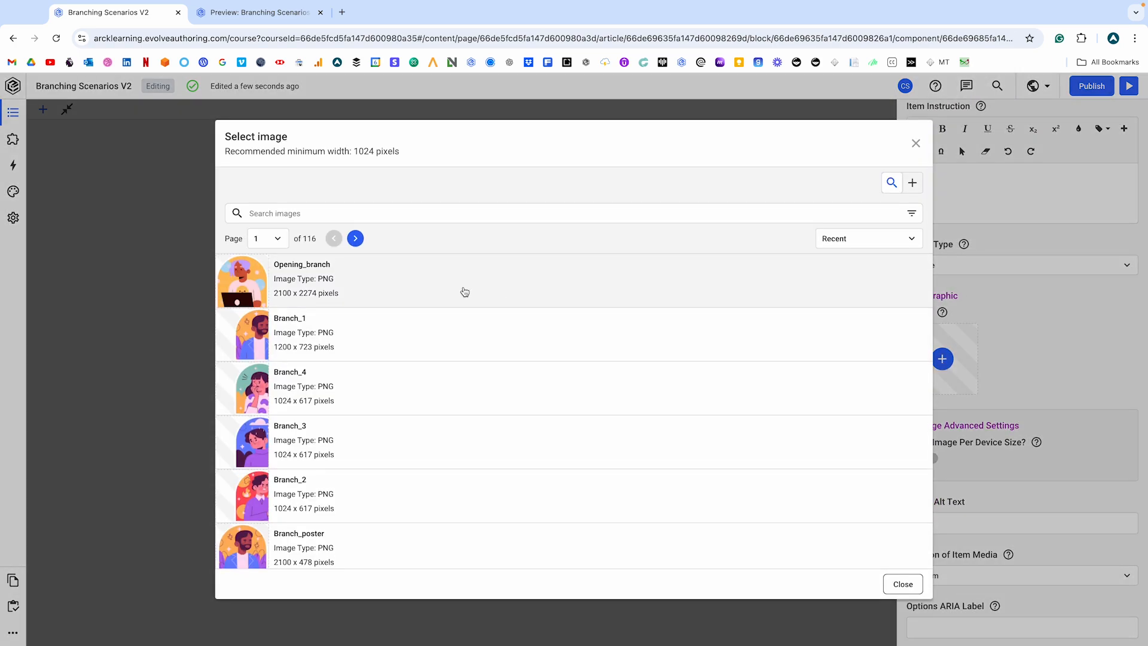
pyautogui.click(465, 291)
pyautogui.click(571, 281)
pyautogui.scroll(-1, 1019, 397)
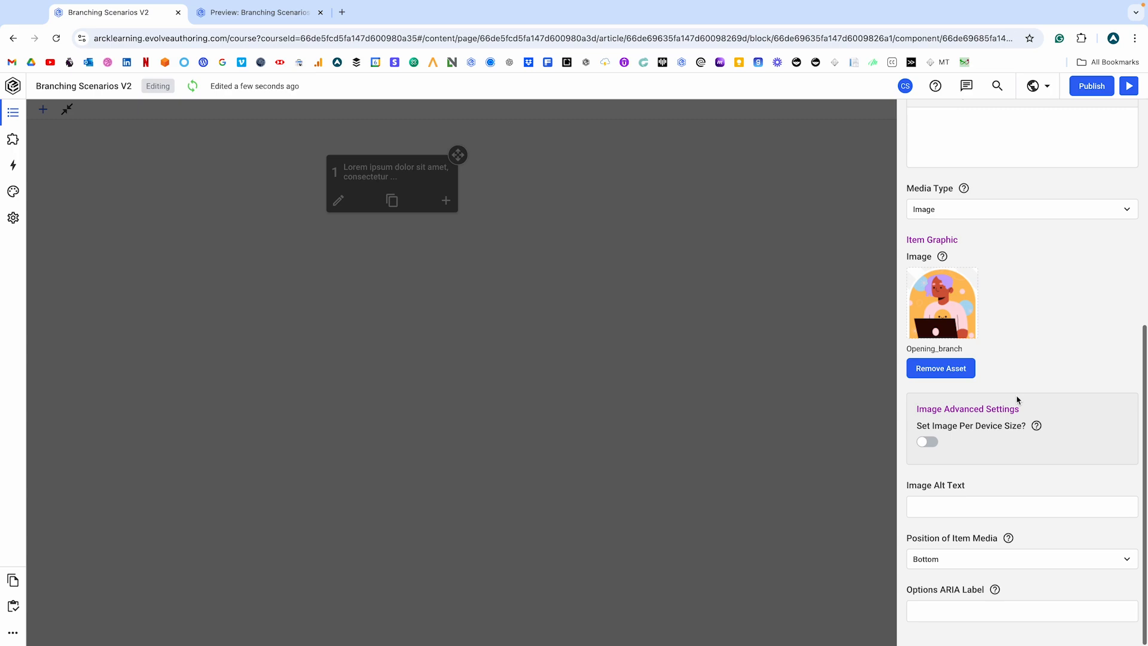
# Set the position of the start item's media to Right and close the item's settings.
pyautogui.click(983, 564)
pyautogui.click(937, 478)
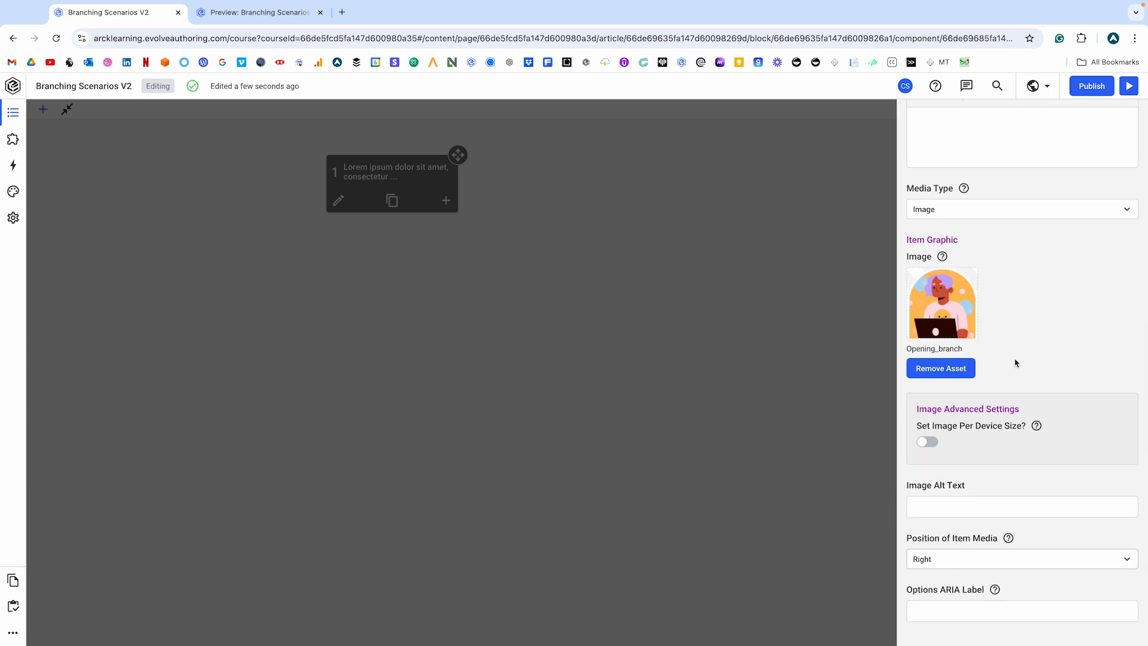
pyautogui.click(526, 217)
# Add an option to the start item and set its option text to "Let's go!".
pyautogui.click(445, 200)
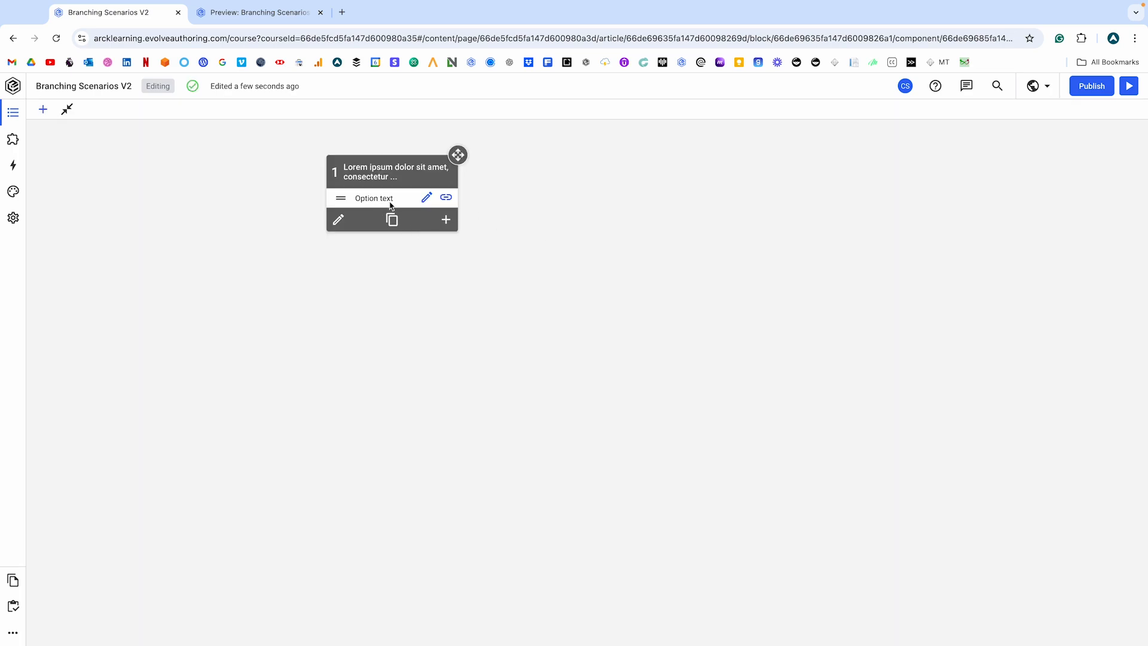
pyautogui.click(427, 197)
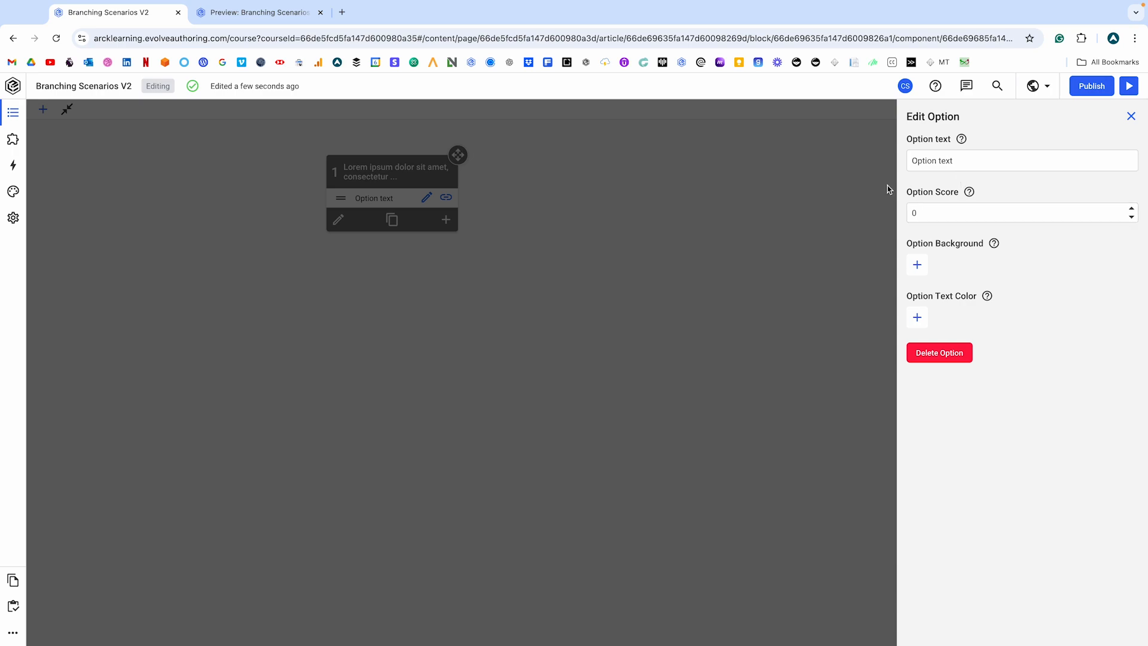
pyautogui.moveTo(946, 171); pyautogui.dragTo(902, 159)
pyautogui.write('Le')
pyautogui.press('BackSpace')
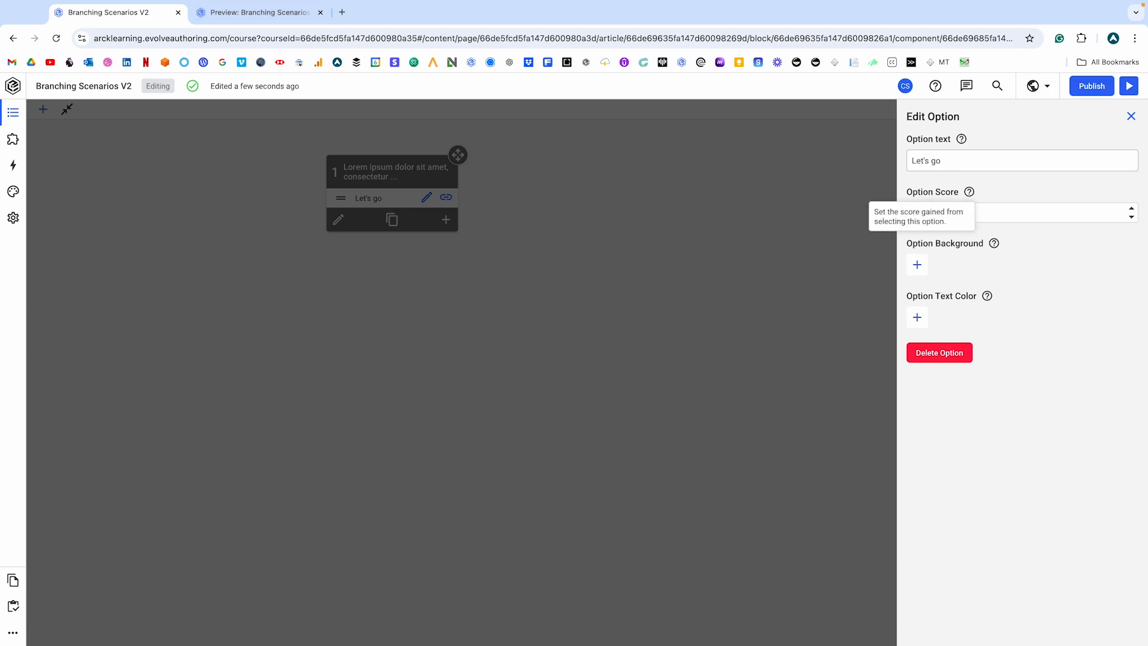
# Check the start item's text, image and option in the course preview and return to the items canvas.
pyautogui.click(254, 12)
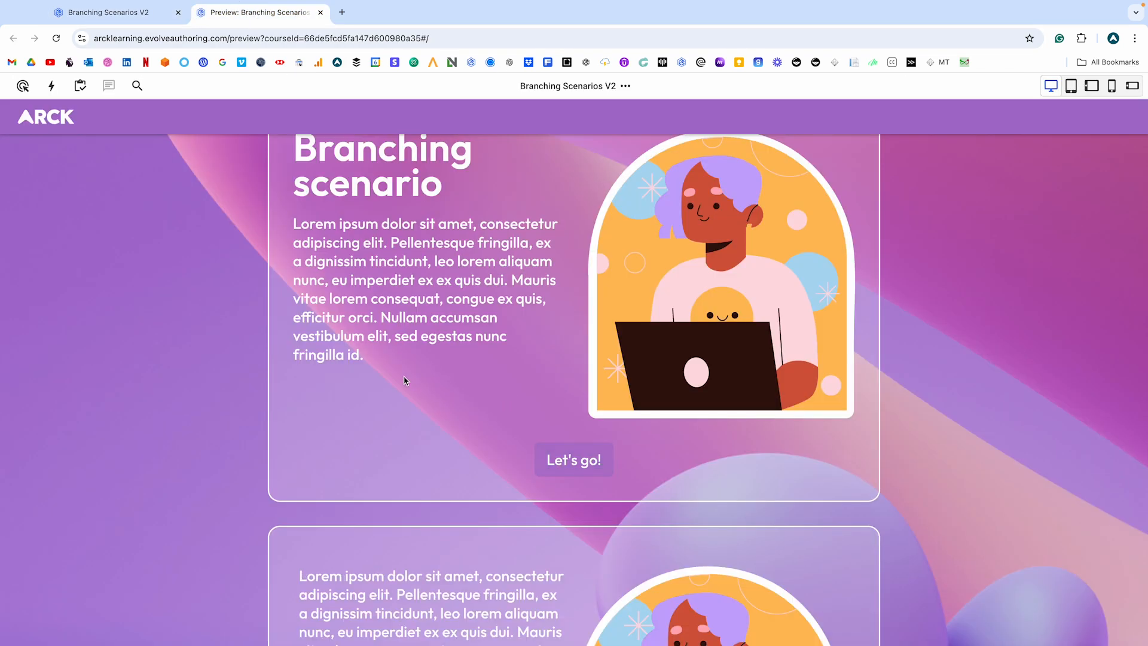
pyautogui.scroll(-4, 406, 454)
pyautogui.scroll(-1, 408, 530)
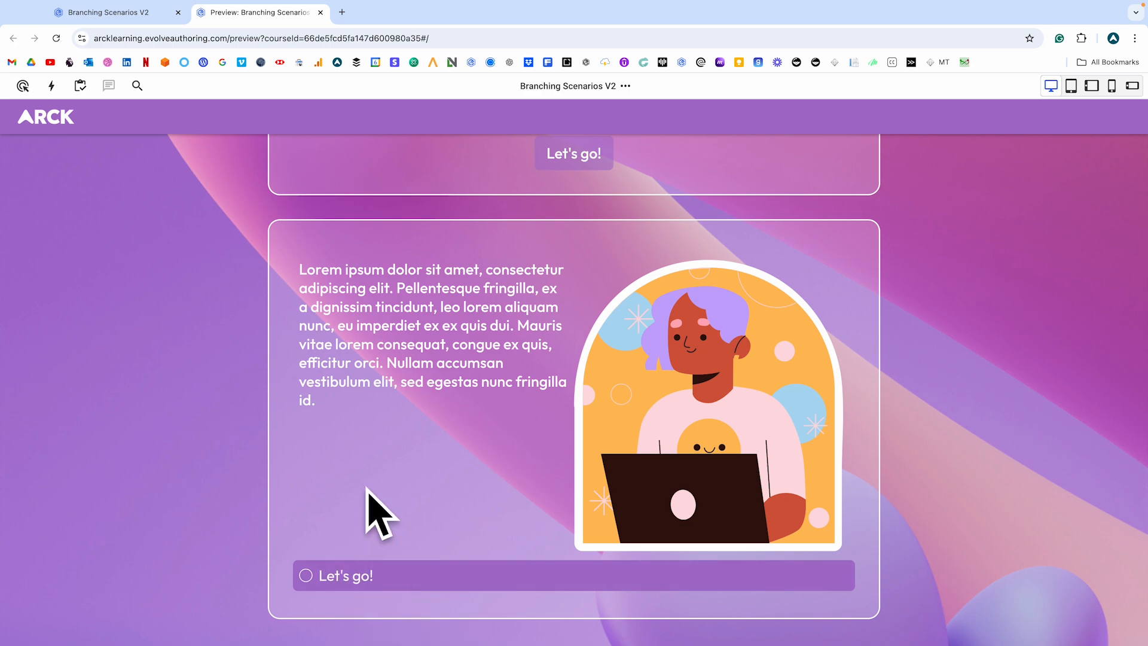
pyautogui.click(412, 577)
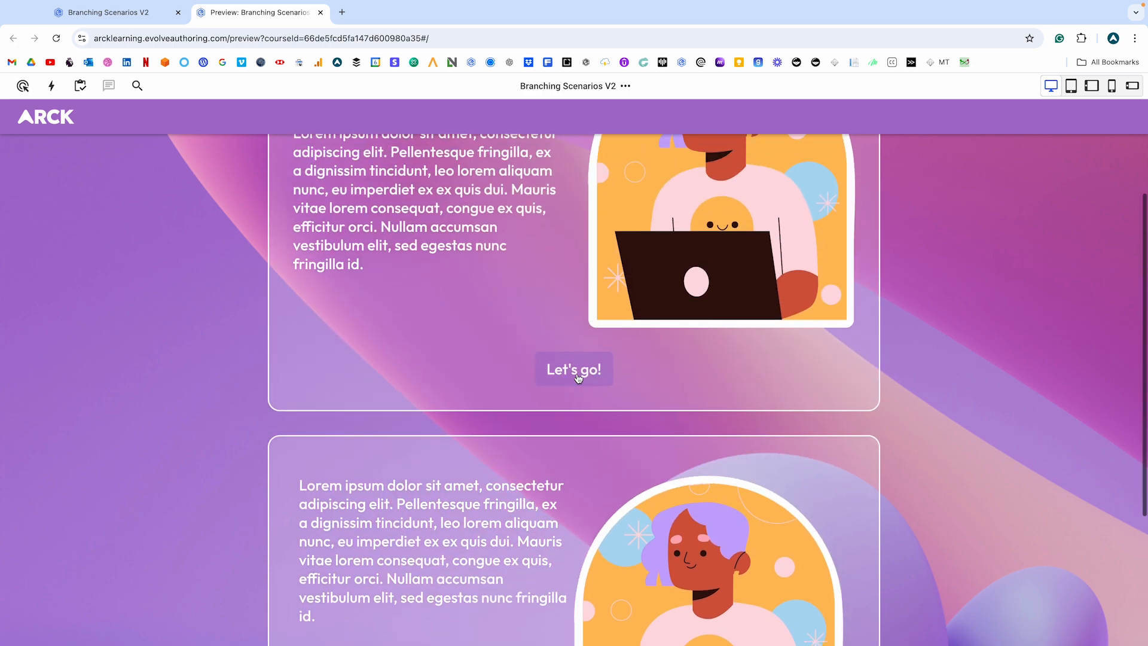
pyautogui.click(150, 18)
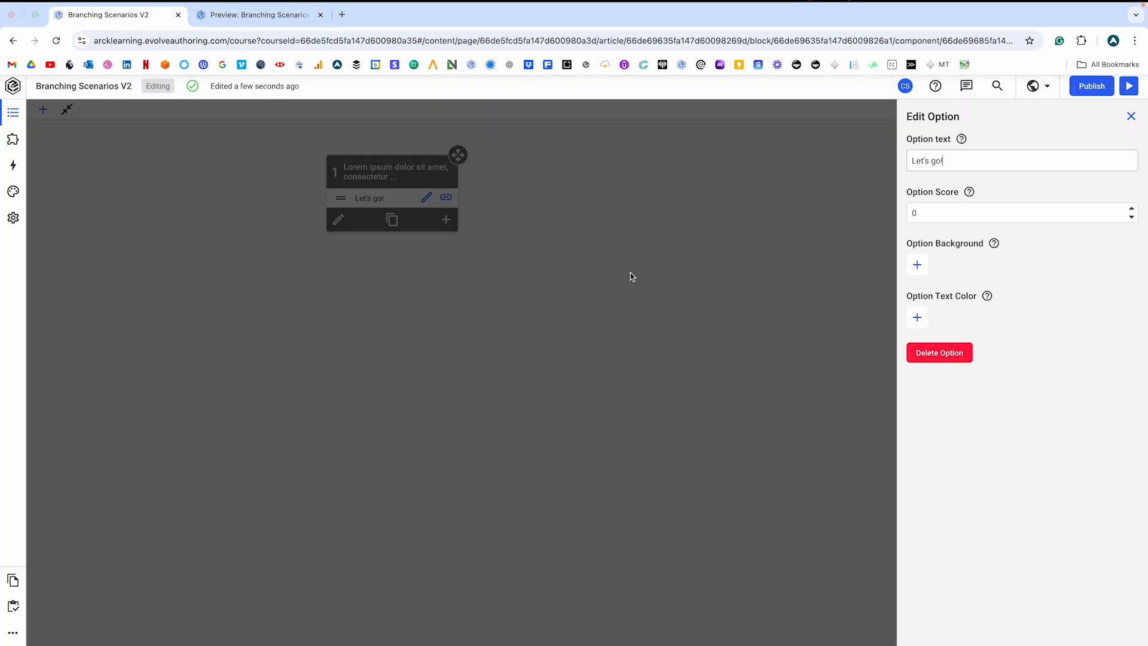
pyautogui.click(605, 295)
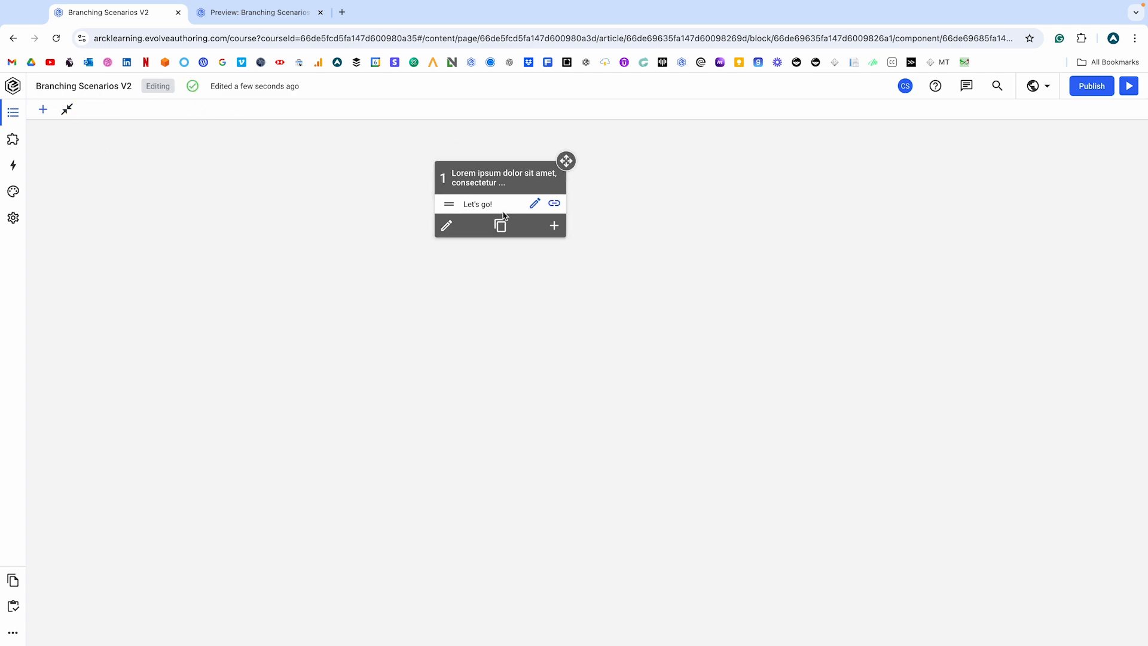
# Remove the start item's existing image and enter "What should this person do?" as the item instruction.
pyautogui.click(446, 228)
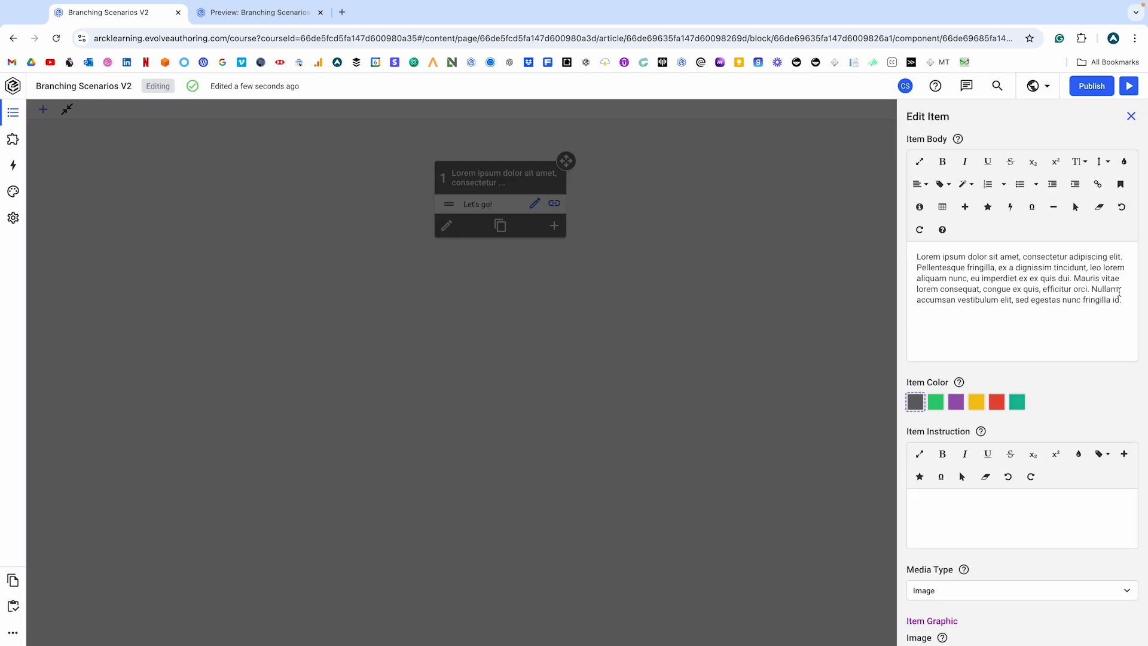
pyautogui.scroll(-5, 1029, 293)
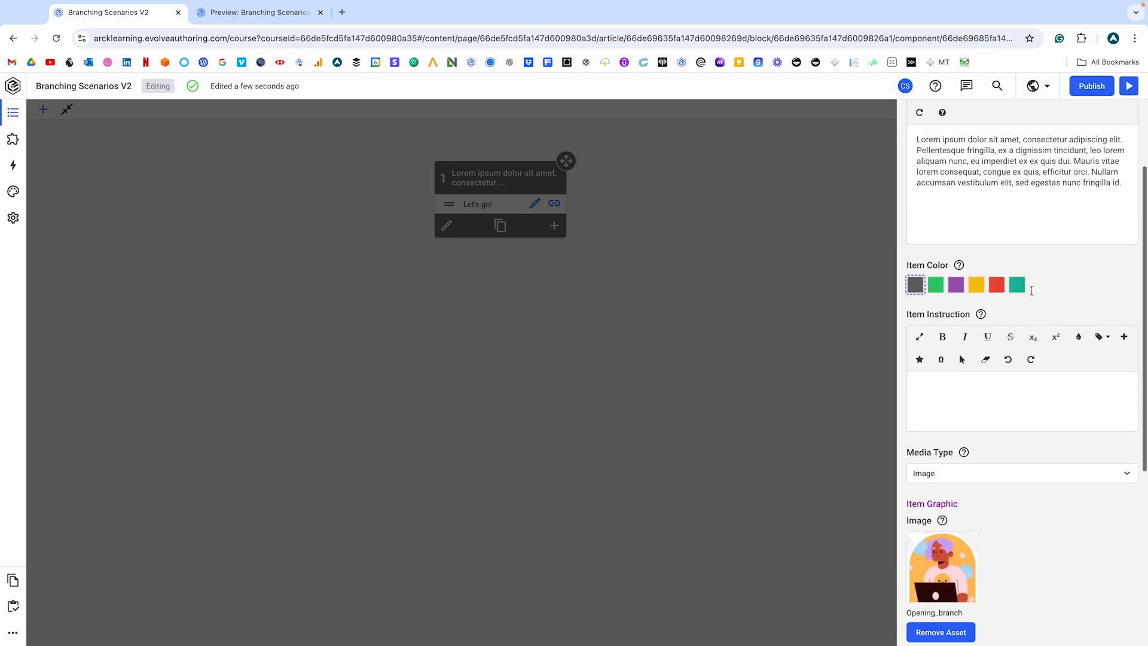
pyautogui.click(951, 457)
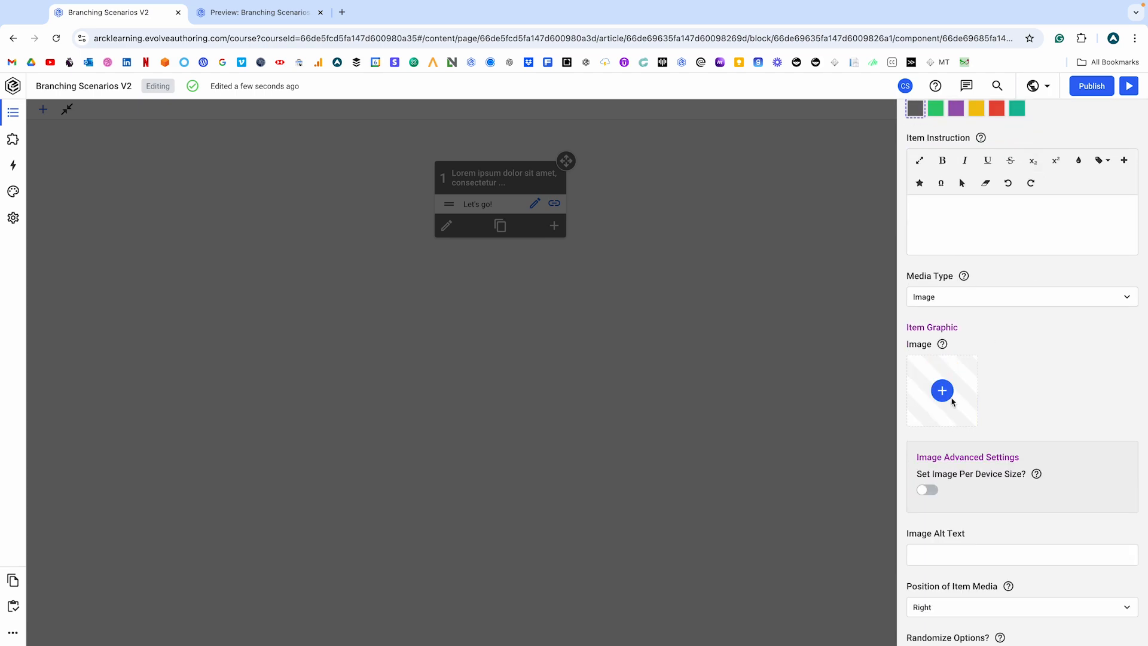
pyautogui.click(964, 215)
pyautogui.write('What should this person do?')
# Add the Branch_1 image from the image library as the start item's graphic.
pyautogui.click(942, 391)
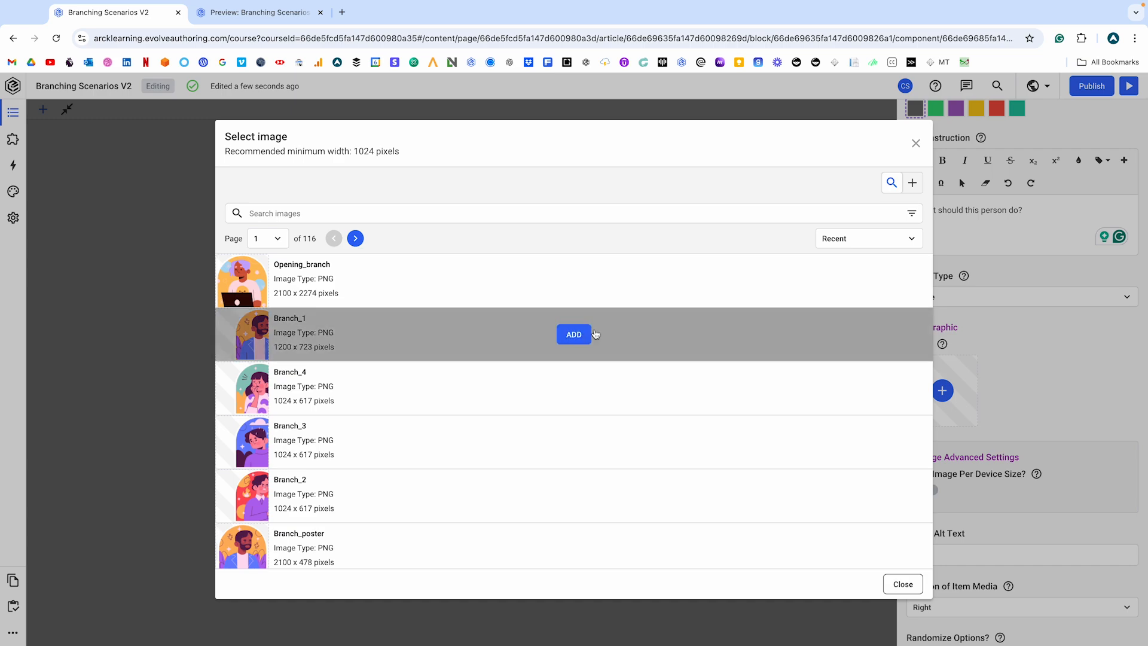
pyautogui.click(595, 334)
pyautogui.scroll(-2, 980, 371)
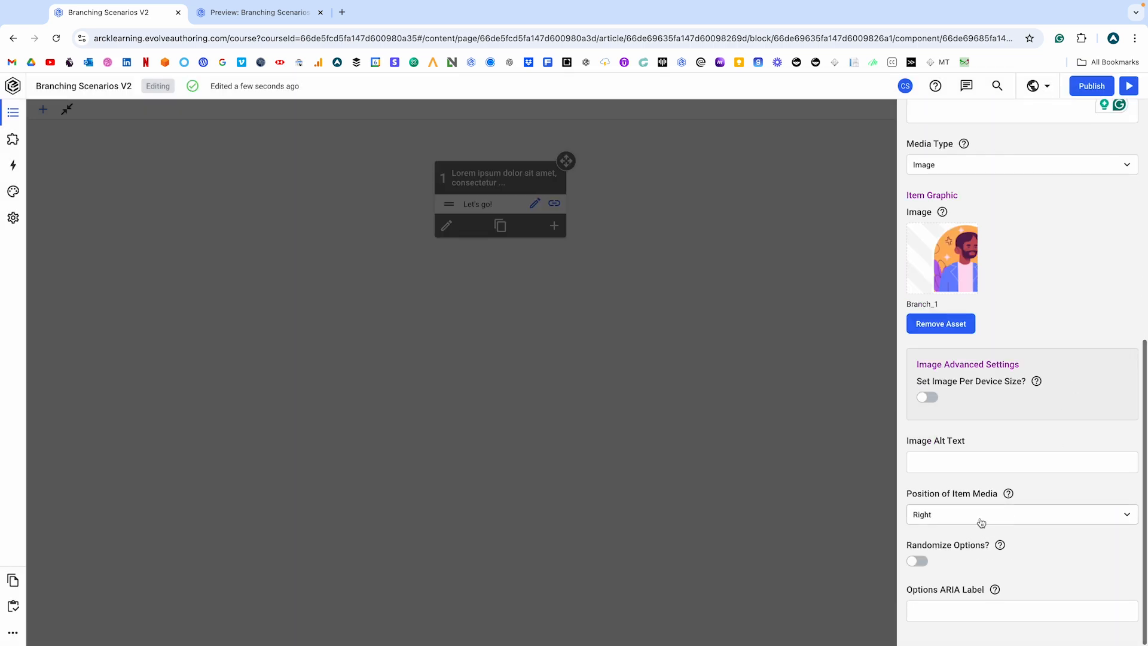
# Check the start item's body, instruction and new graphic in the course preview and return to the items canvas.
pyautogui.click(190, 12)
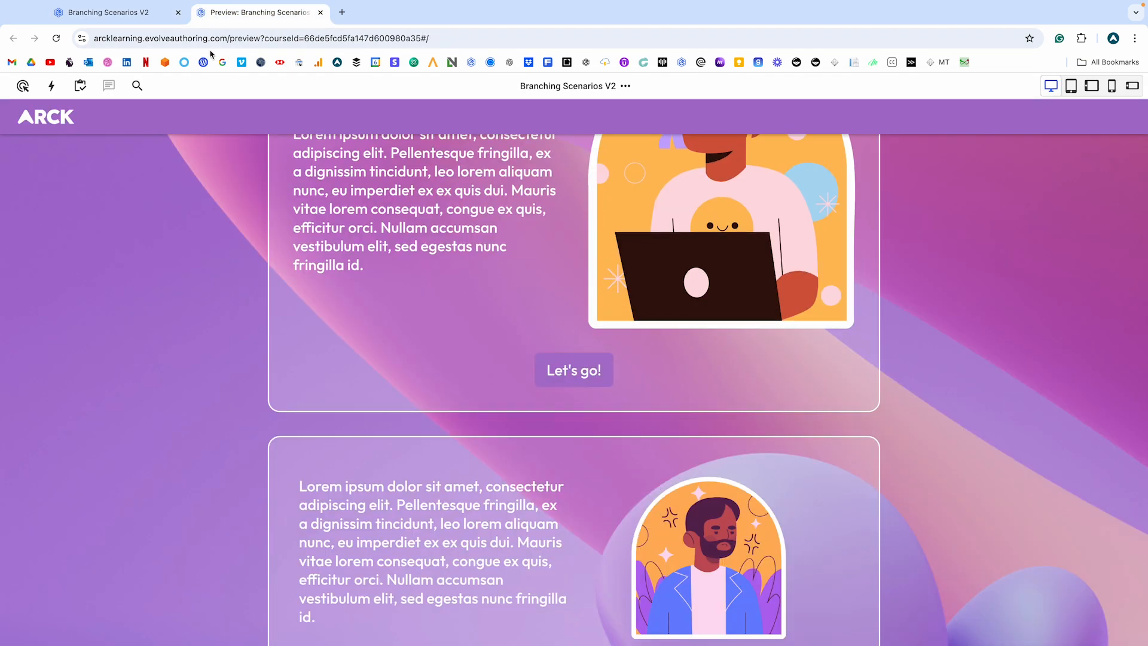
pyautogui.scroll(-2, 295, 328)
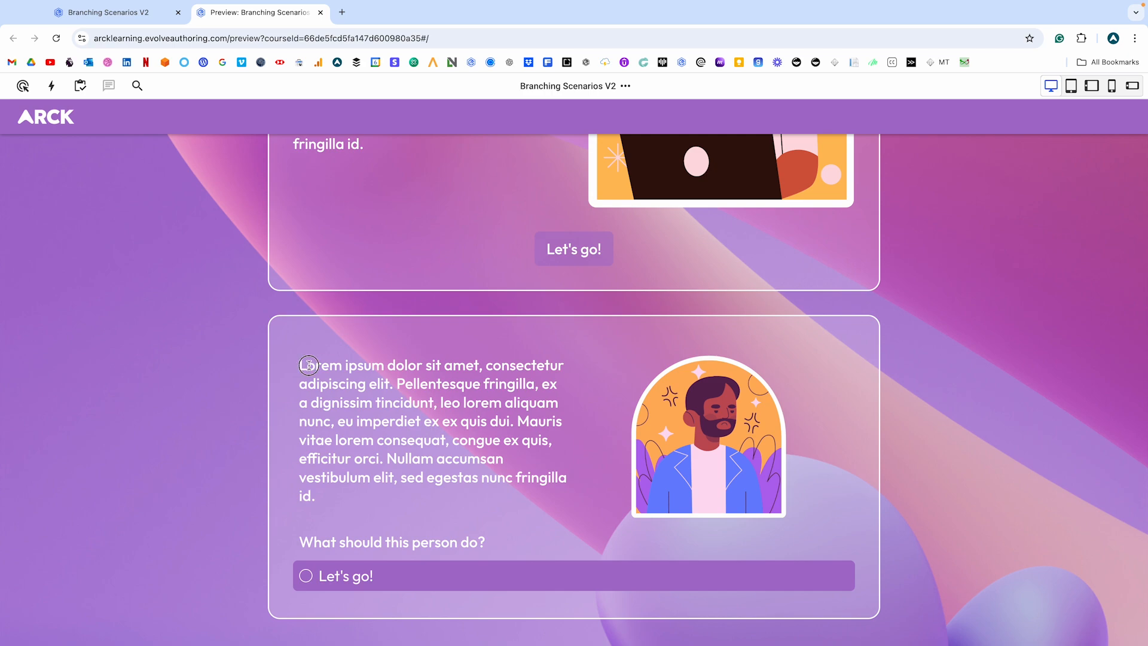
pyautogui.moveTo(300, 365); pyautogui.dragTo(557, 507)
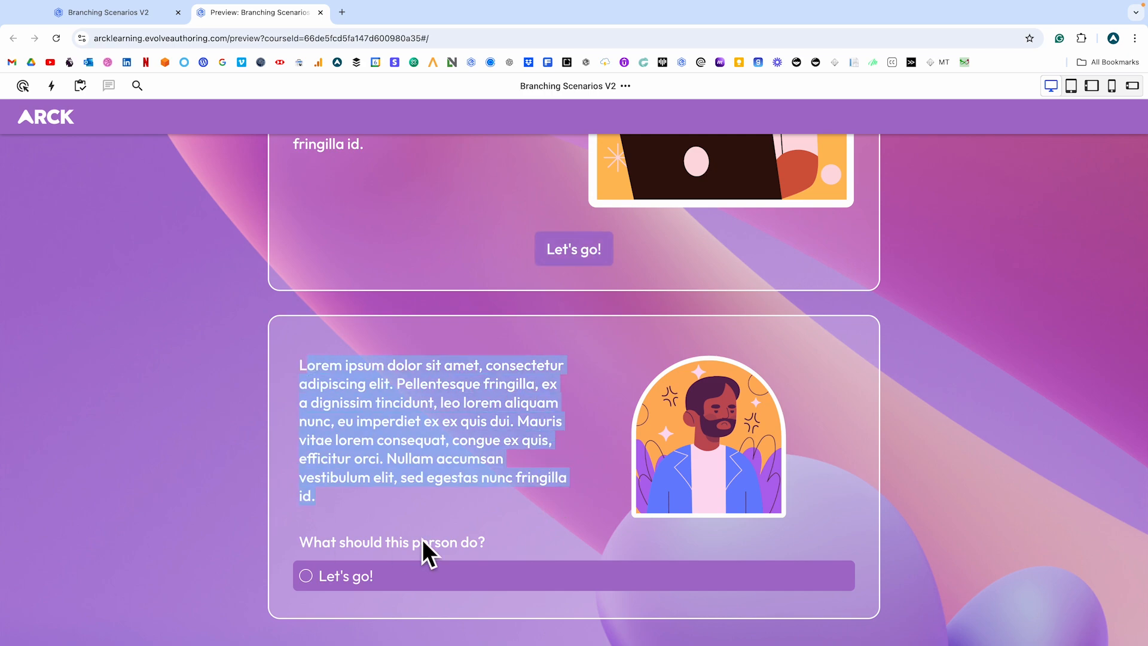
pyautogui.click(120, 13)
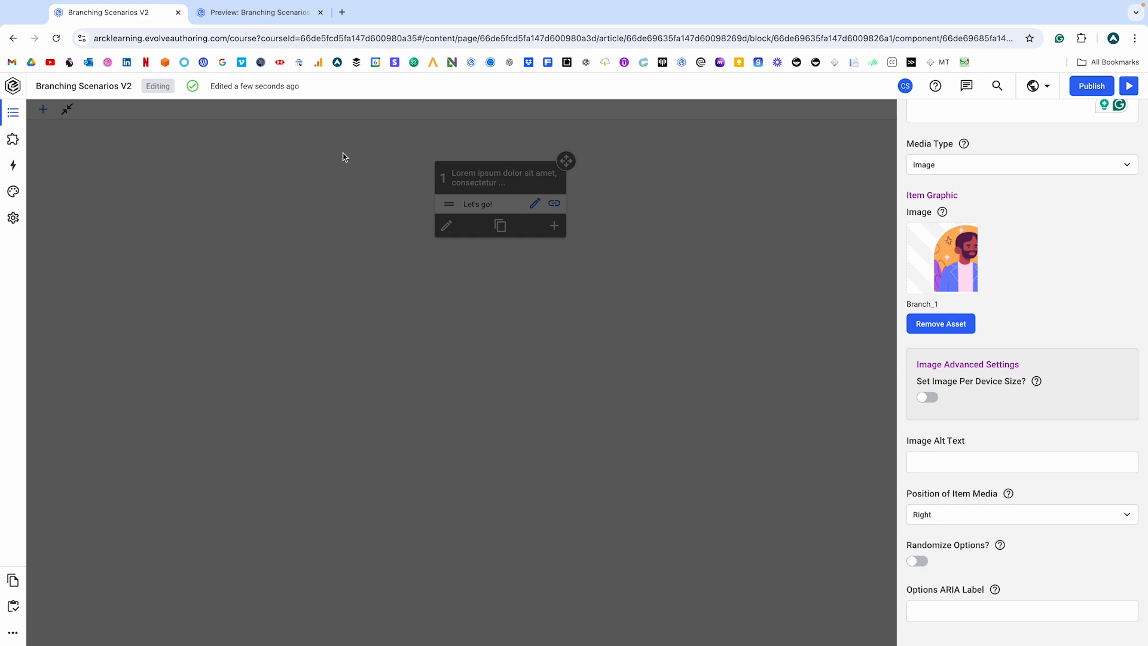
pyautogui.click(535, 323)
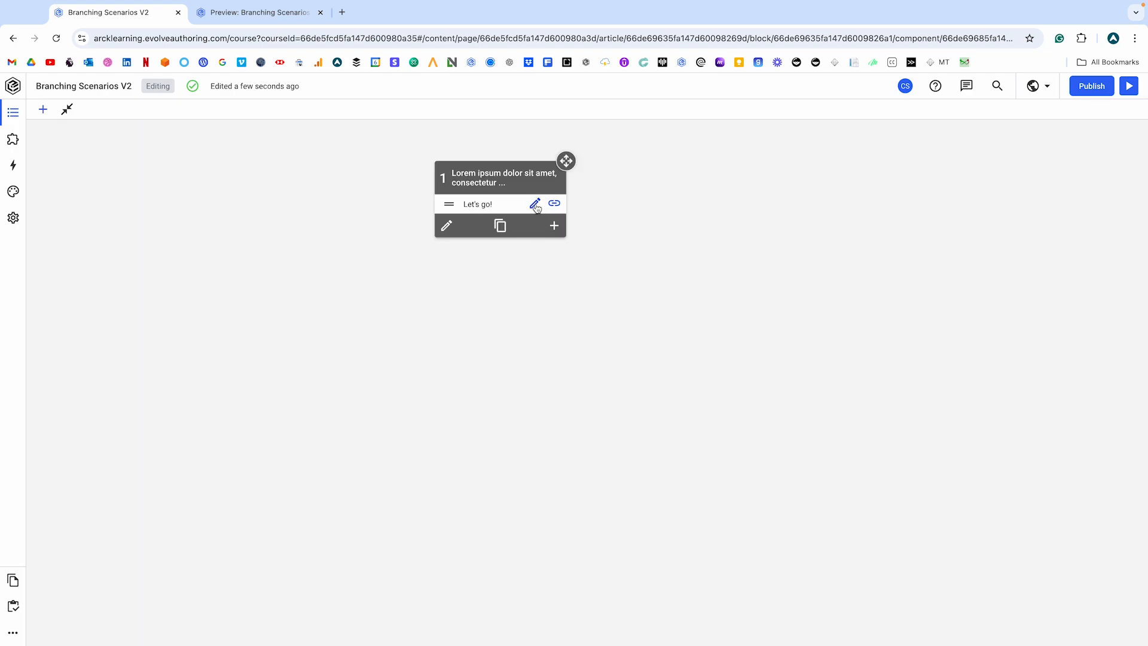
# Add two more options to the start item and change the first option's text to "Excellent choice".
pyautogui.click(554, 226)
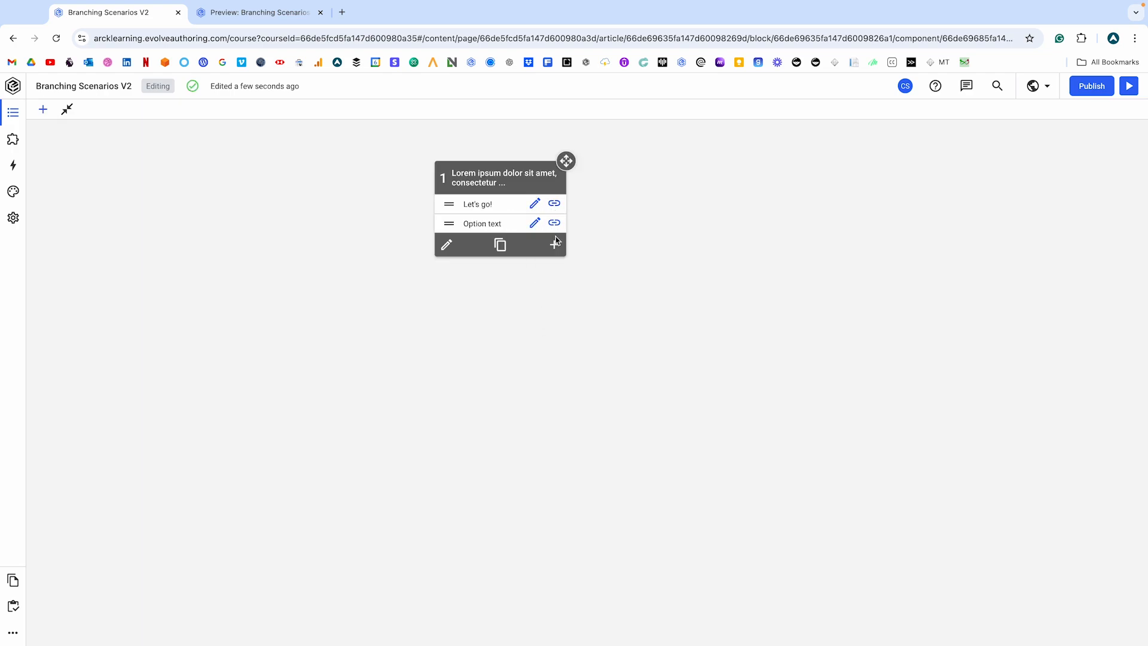
pyautogui.click(556, 246)
pyautogui.click(537, 204)
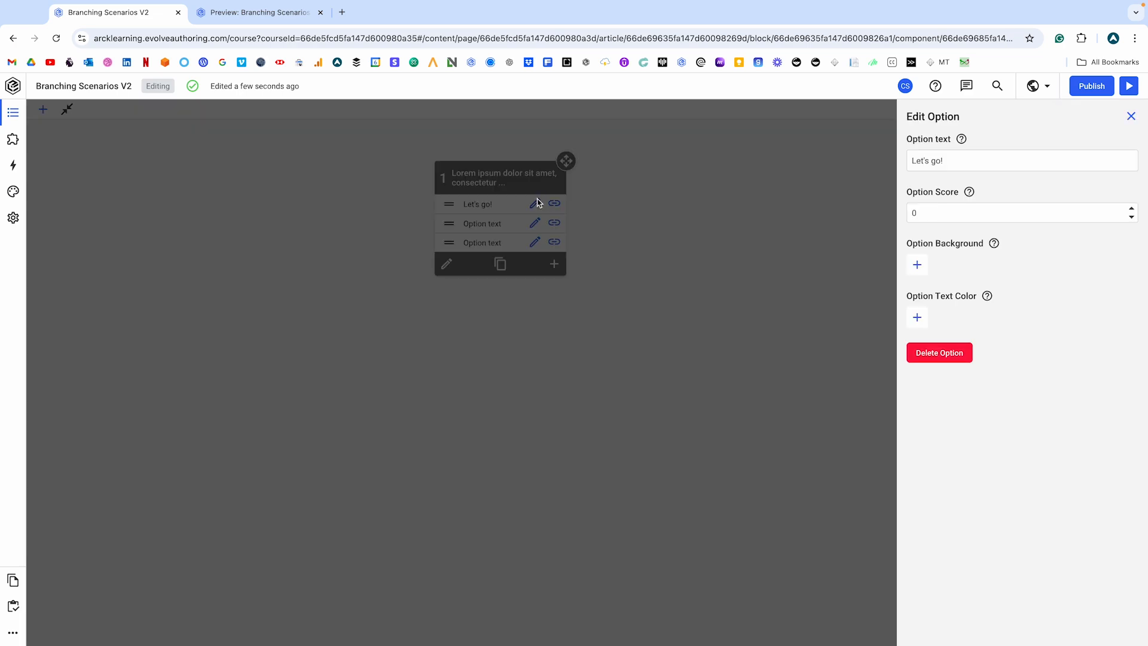
pyautogui.moveTo(942, 160); pyautogui.dragTo(894, 161)
pyautogui.write('Excellent choice')
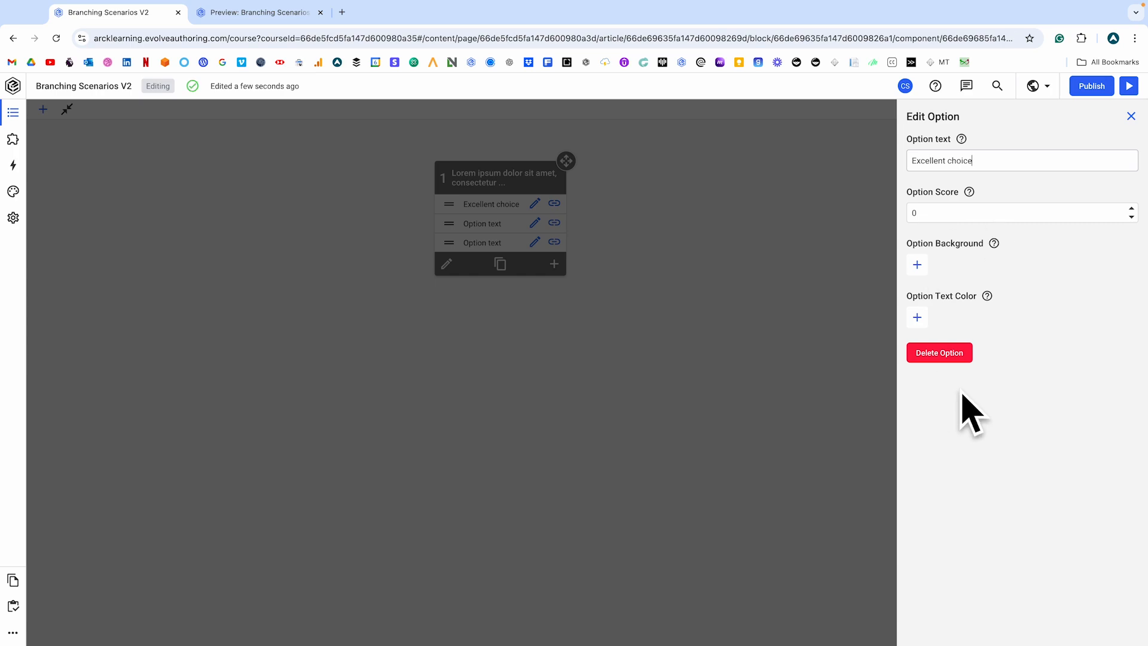
pyautogui.click(1132, 118)
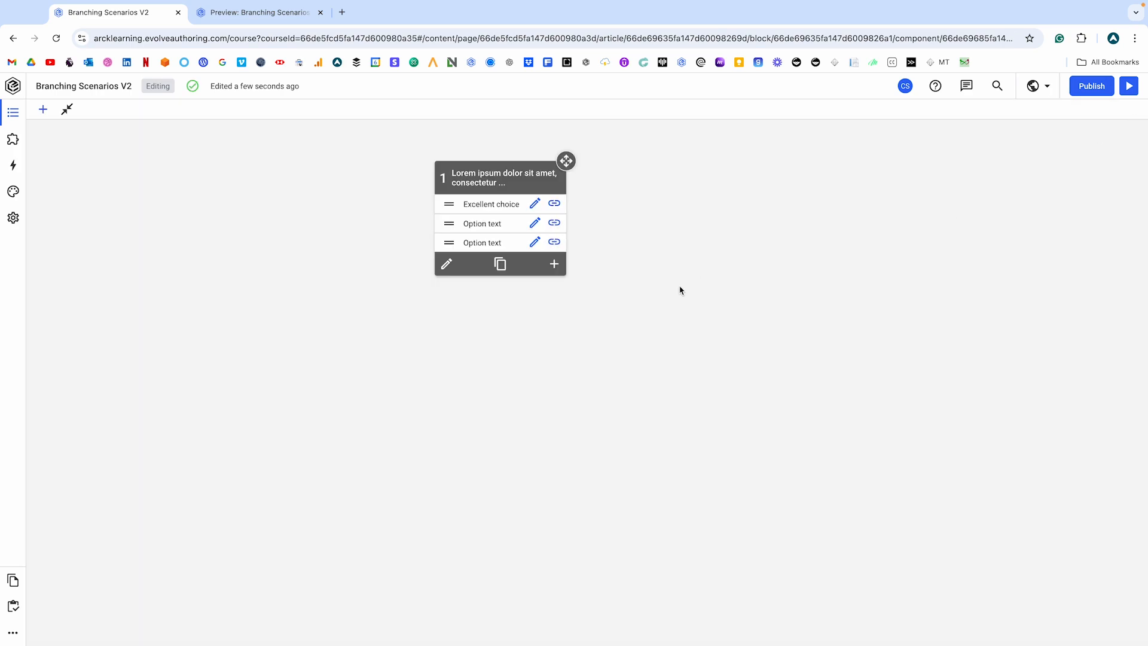
# Set the text of the start item's second option to "Good choice".
pyautogui.click(535, 224)
pyautogui.moveTo(963, 160); pyautogui.dragTo(908, 159)
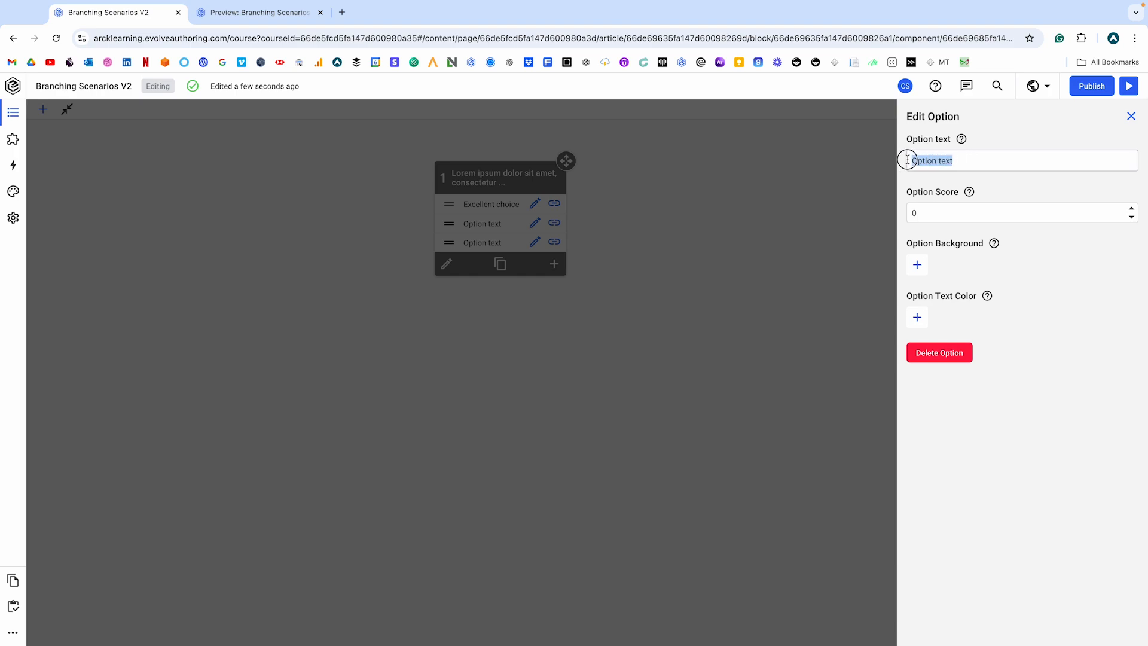
pyautogui.write('Good choice')
pyautogui.click(558, 282)
# Set the text of the start item's third option to "Bad choice".
pyautogui.click(535, 242)
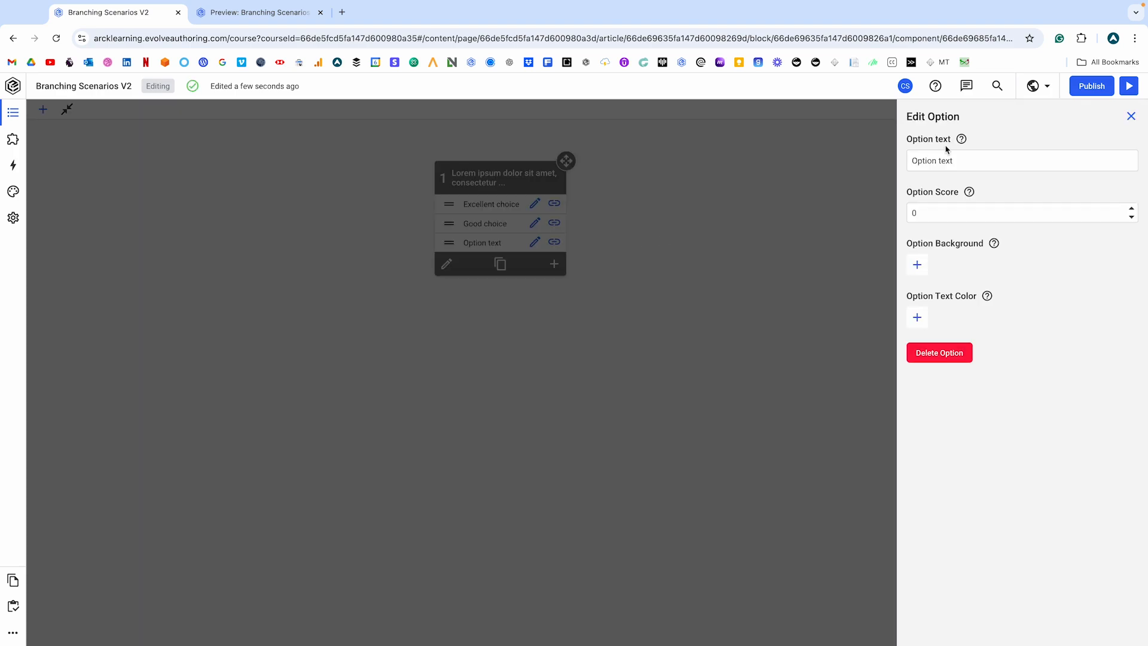
pyautogui.click(943, 160)
pyautogui.moveTo(943, 160); pyautogui.dragTo(897, 159)
pyautogui.write('Bad choice')
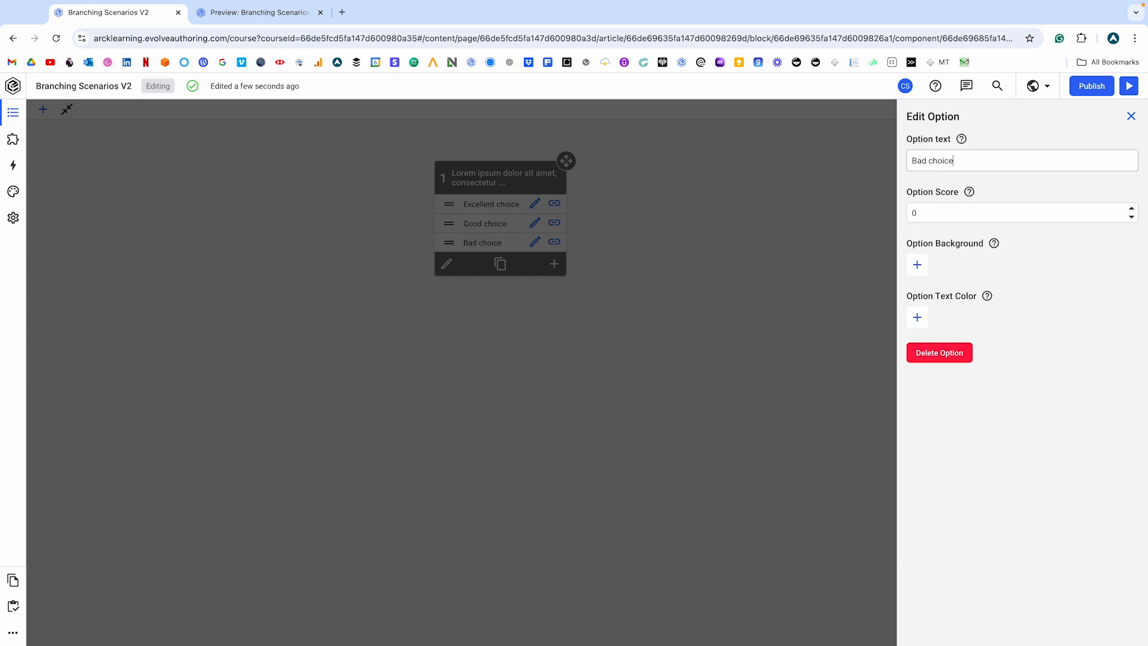
pyautogui.click(794, 233)
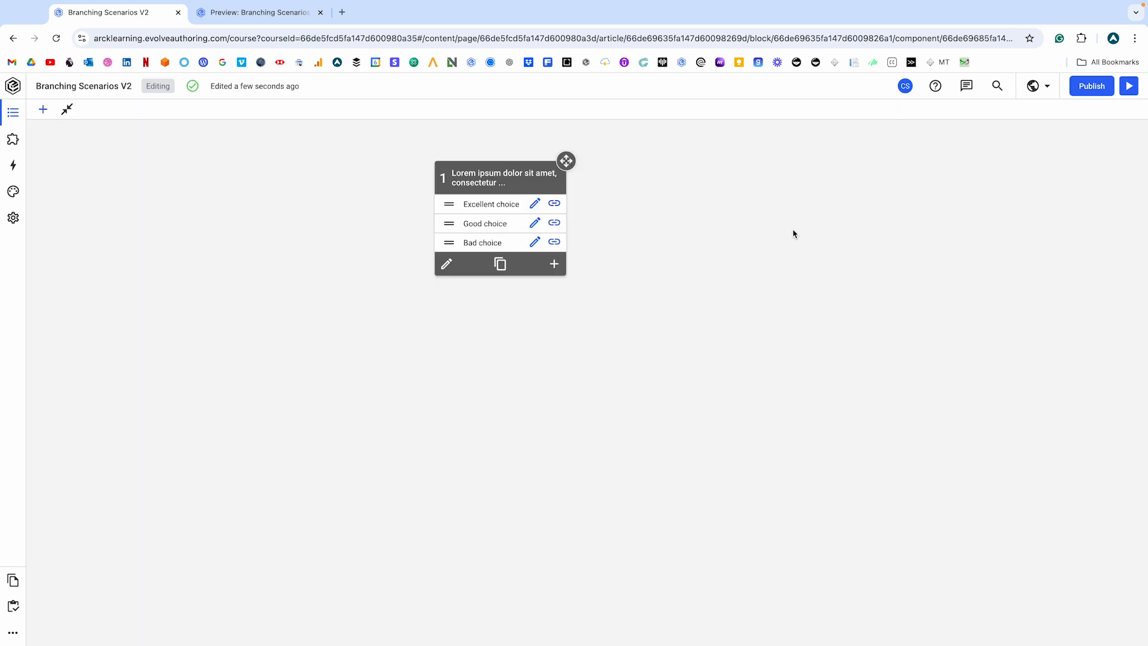
# Move the start item slightly upward to sit near the upper edge of the items canvas.
pyautogui.moveTo(566, 160)
pyautogui.mouseDown()
pyautogui.moveTo(618, 146)
pyautogui.moveTo(574, 143)
pyautogui.mouseUp()
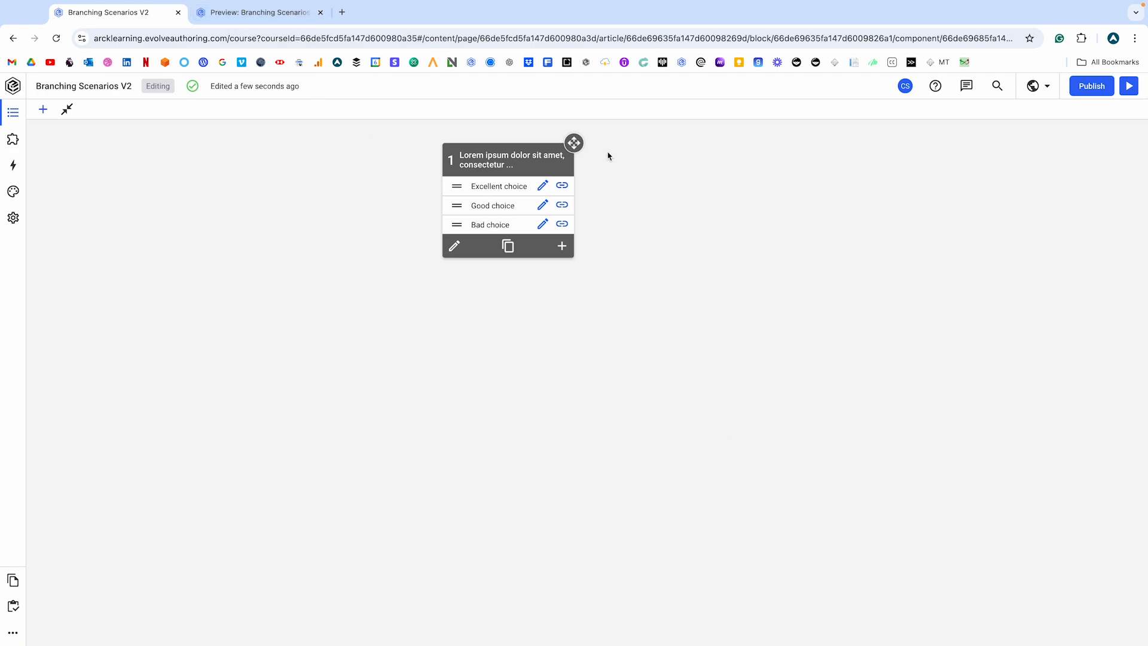
pyautogui.moveTo(574, 142); pyautogui.dragTo(575, 135)
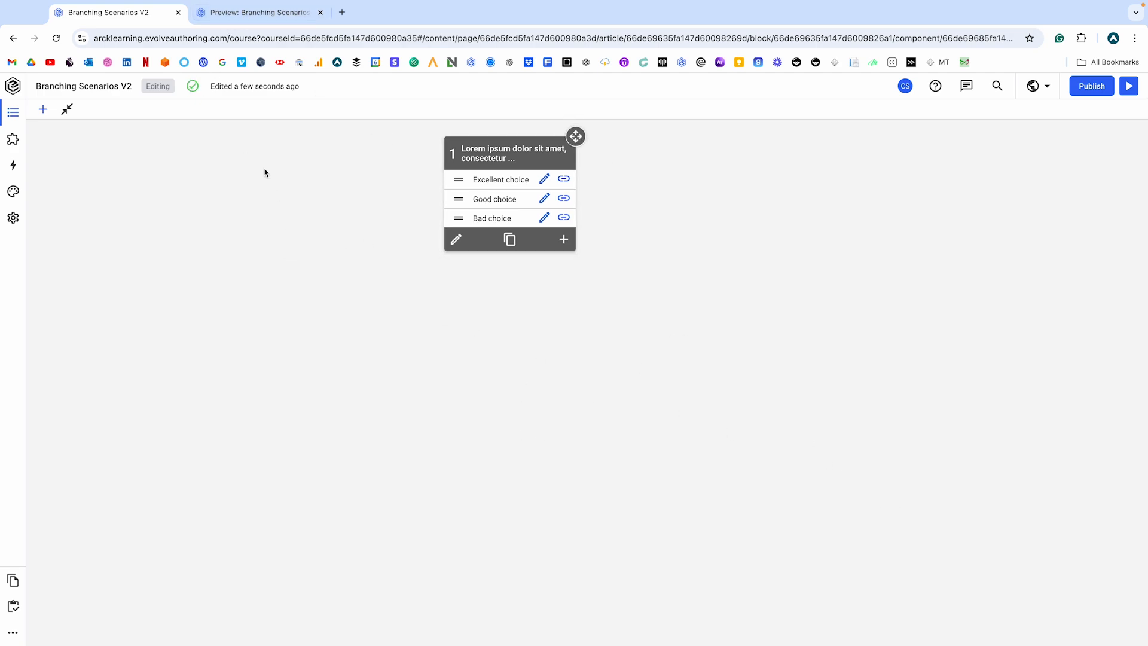
# Check how the start item's three options look in the course preview and return to the branching editor.
pyautogui.click(254, 14)
pyautogui.scroll(-1, 237, 379)
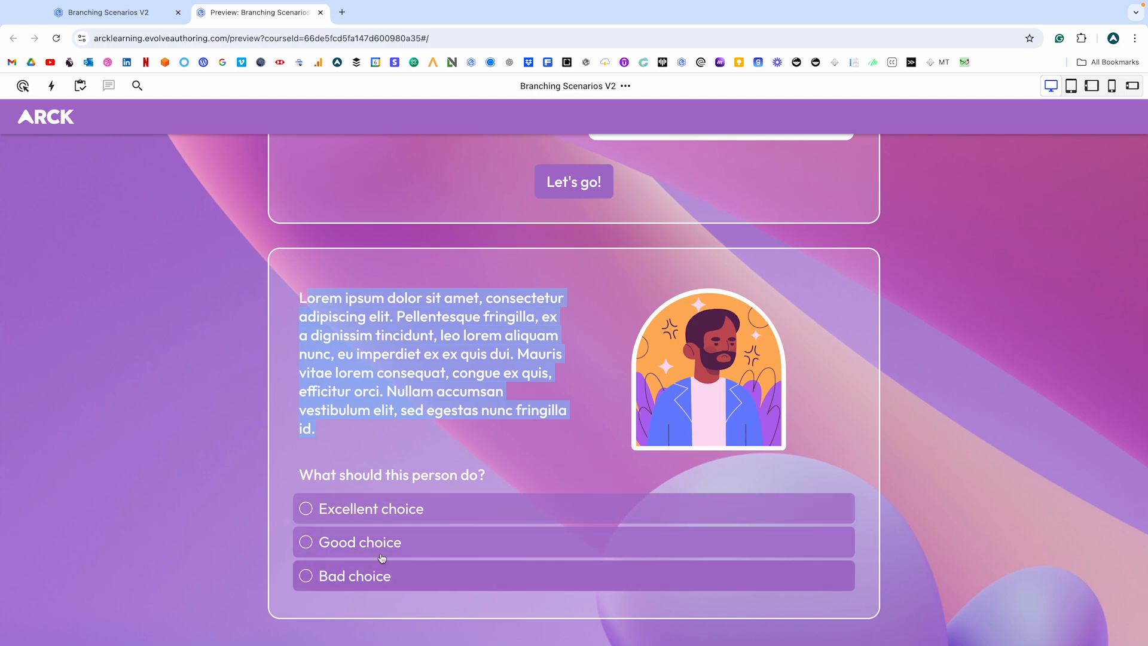
pyautogui.click(196, 333)
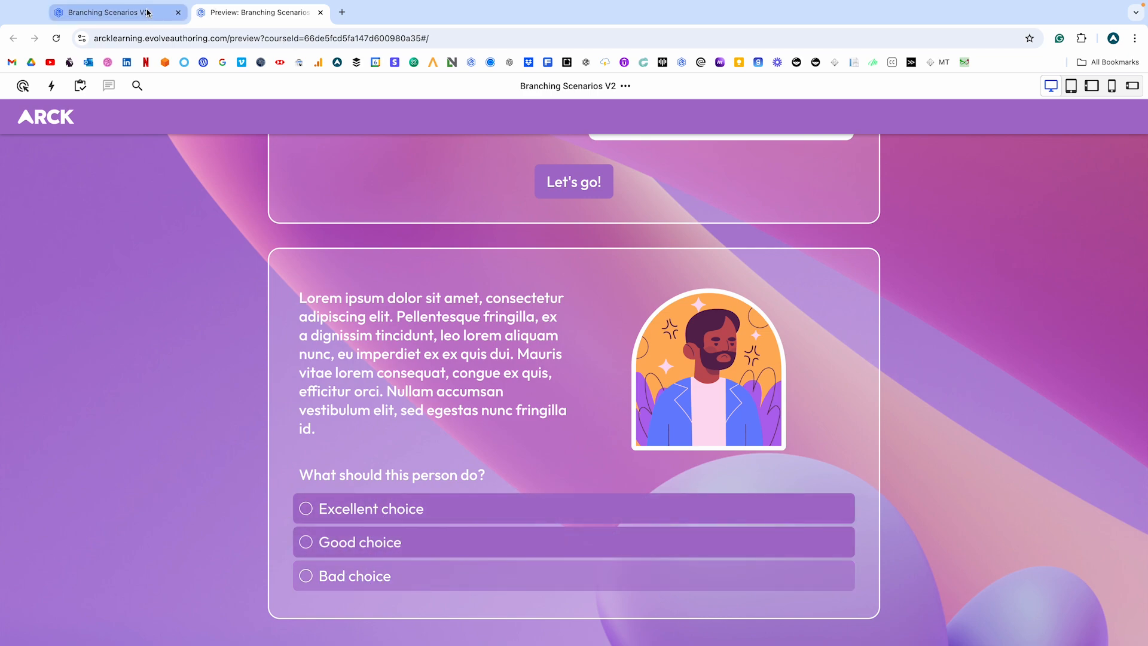
pyautogui.click(108, 12)
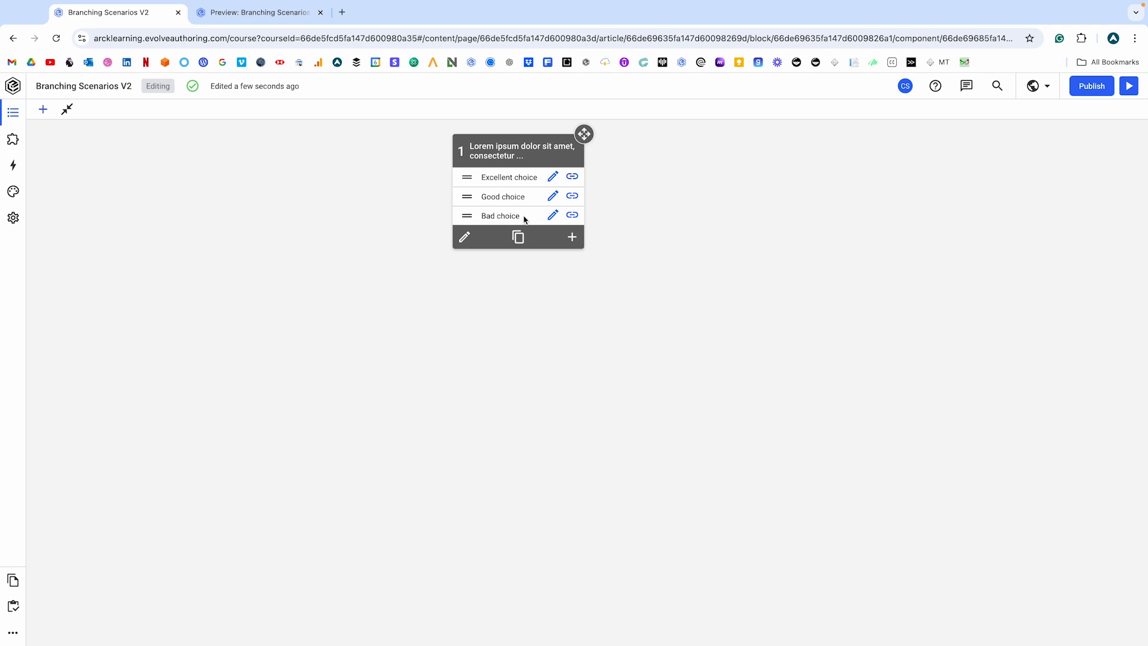
# Duplicate the start item, placing the copy below and to its left, and replace the copy's graphic with the Branch_2 image.
pyautogui.click(518, 237)
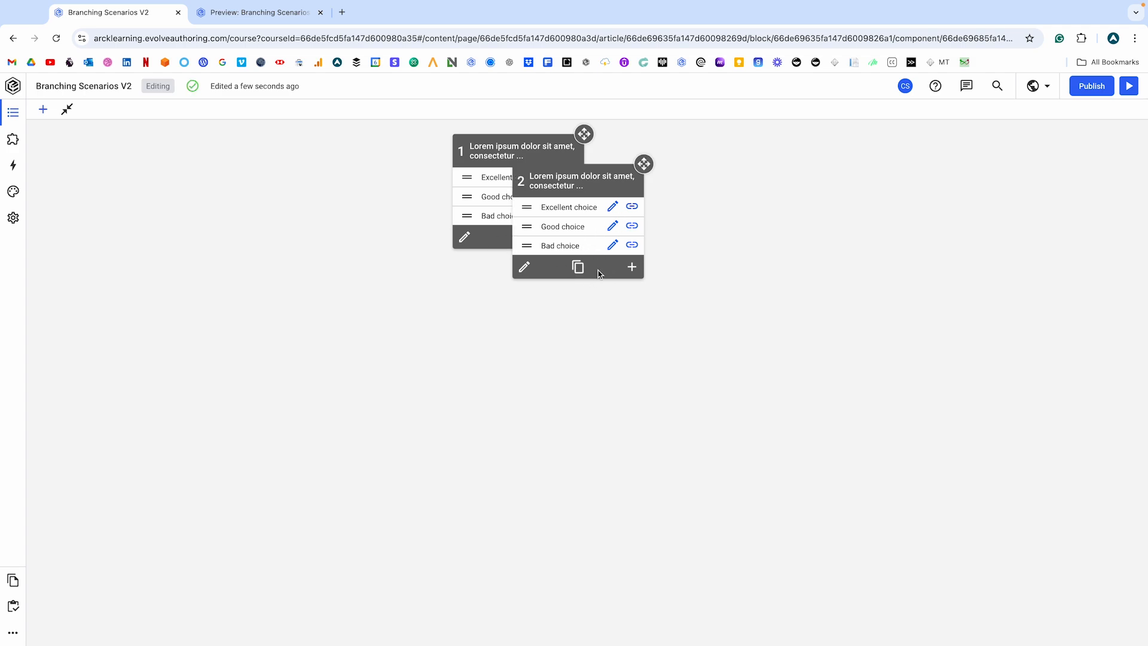
pyautogui.moveTo(644, 163); pyautogui.dragTo(348, 293)
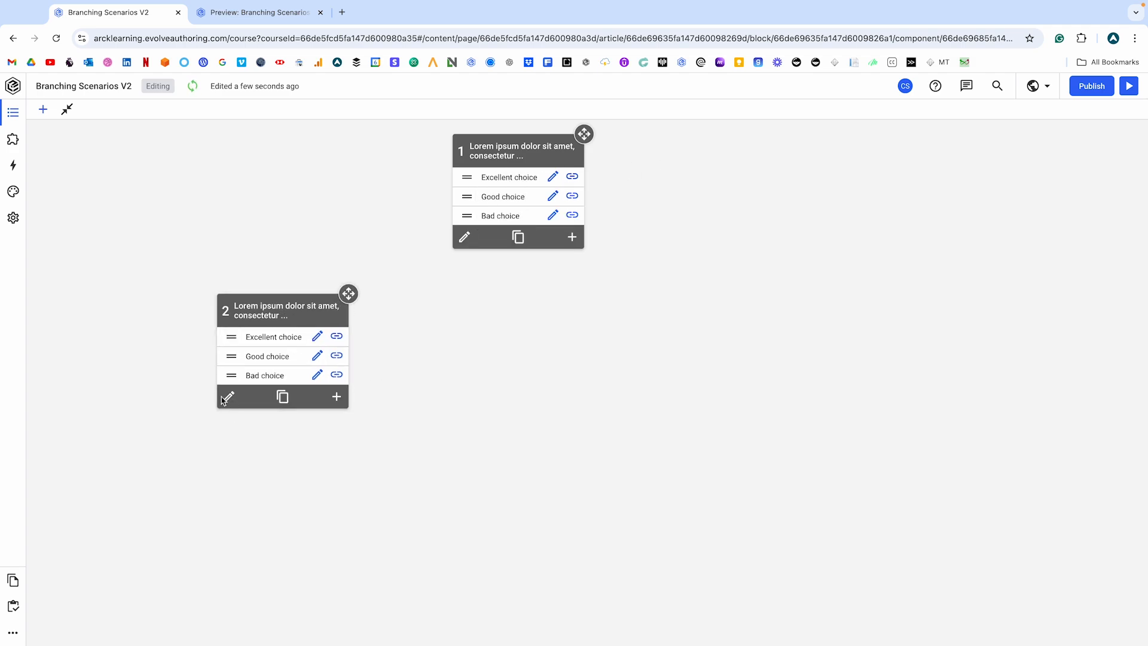
pyautogui.click(228, 398)
pyautogui.scroll(-7, 1070, 388)
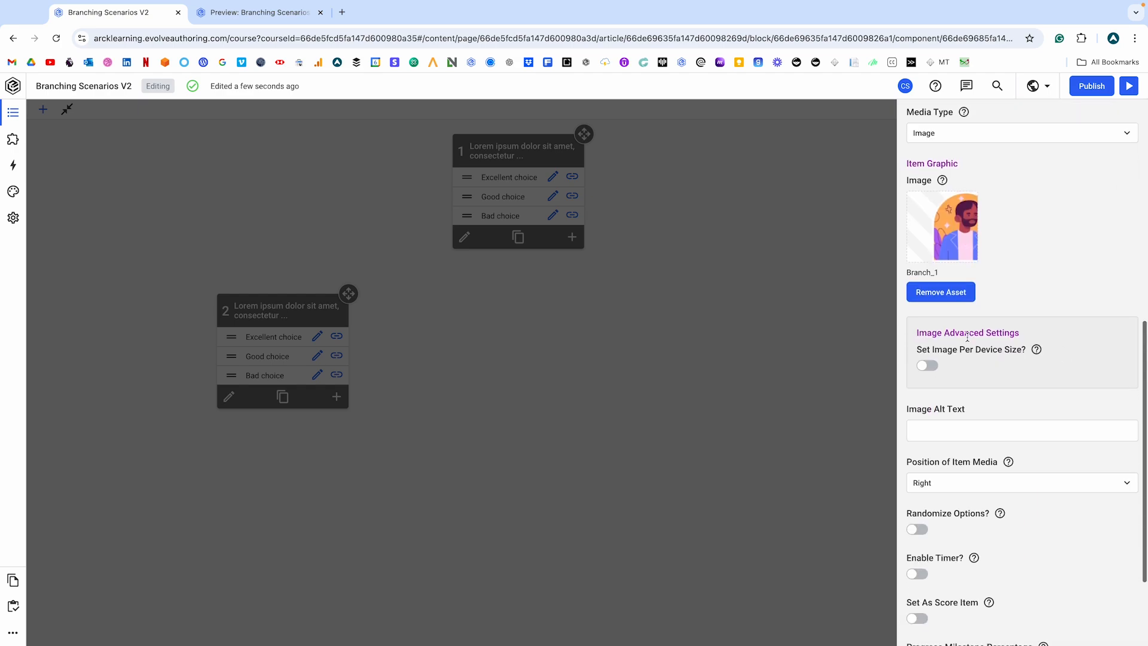
pyautogui.click(942, 296)
pyautogui.click(943, 227)
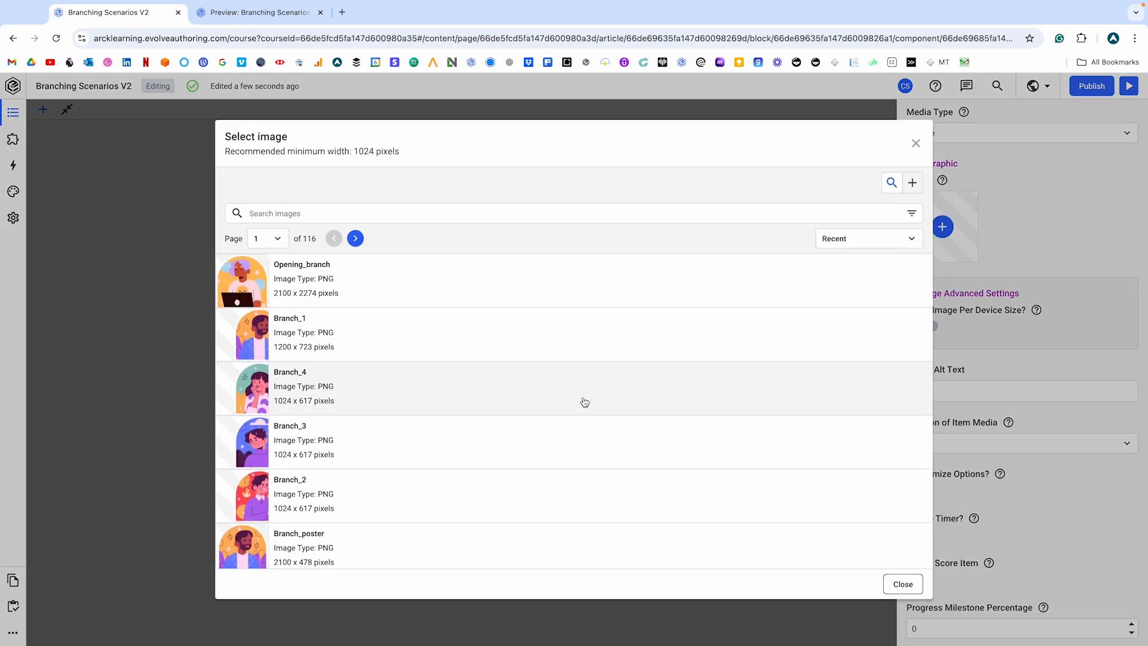
pyautogui.click(564, 496)
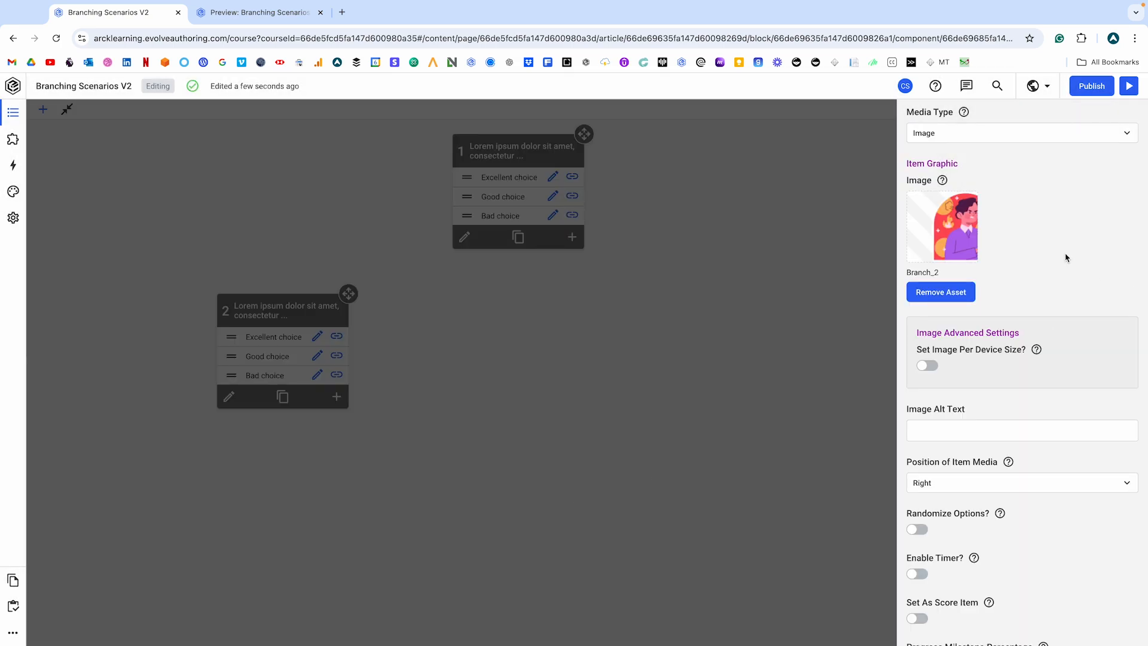
pyautogui.click(497, 394)
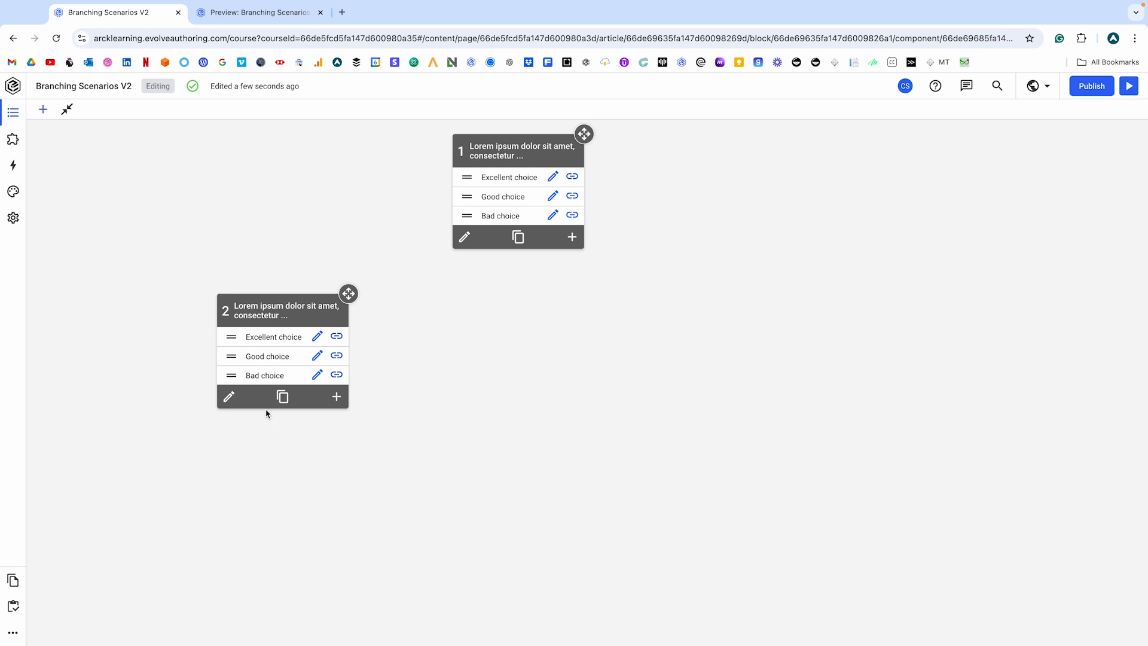
# Duplicate item 2 and its copy in turn, arranging items 2, 3 and 4 in a row below the start item.
pyautogui.click(282, 396)
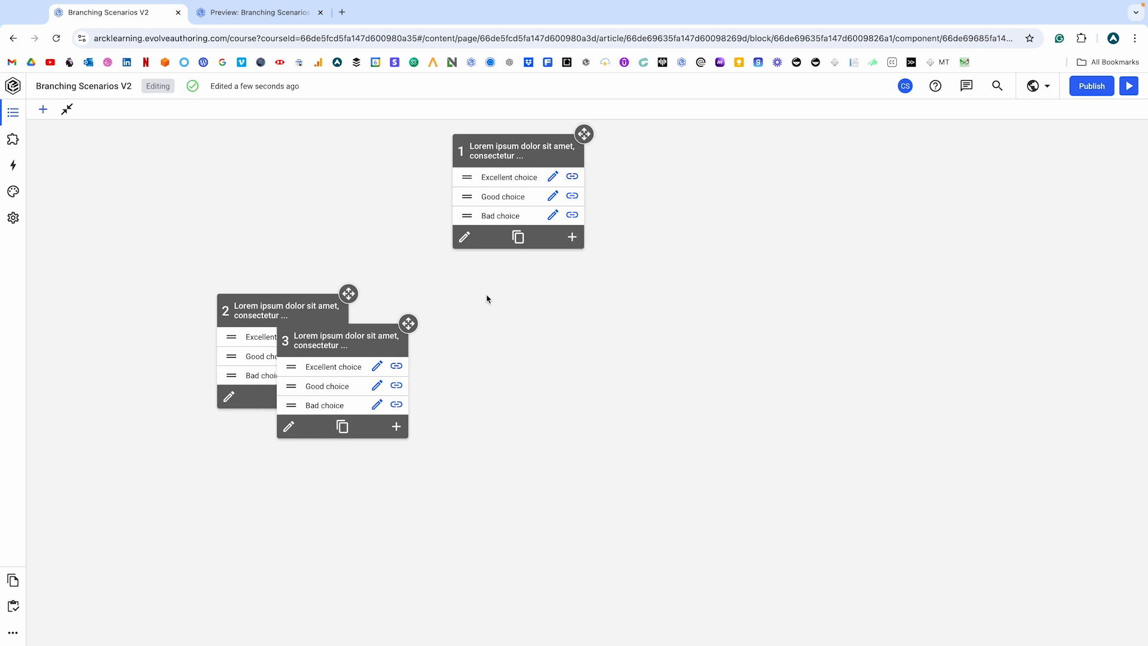
pyautogui.moveTo(406, 321); pyautogui.dragTo(574, 293)
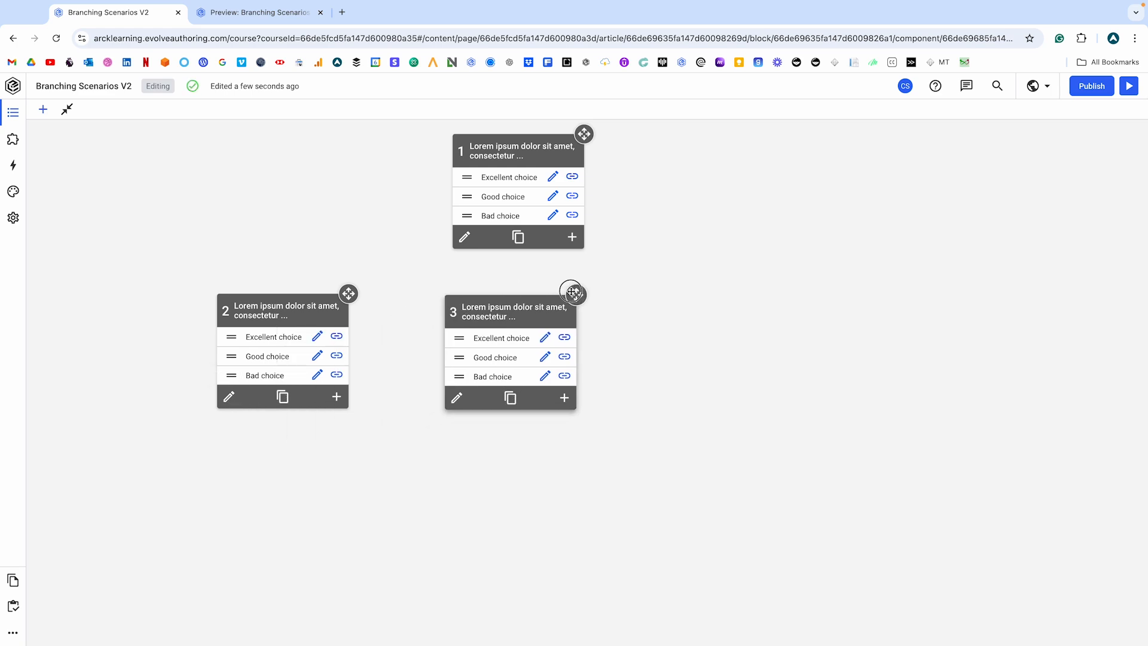
pyautogui.click(510, 397)
pyautogui.moveTo(636, 325); pyautogui.dragTo(799, 287)
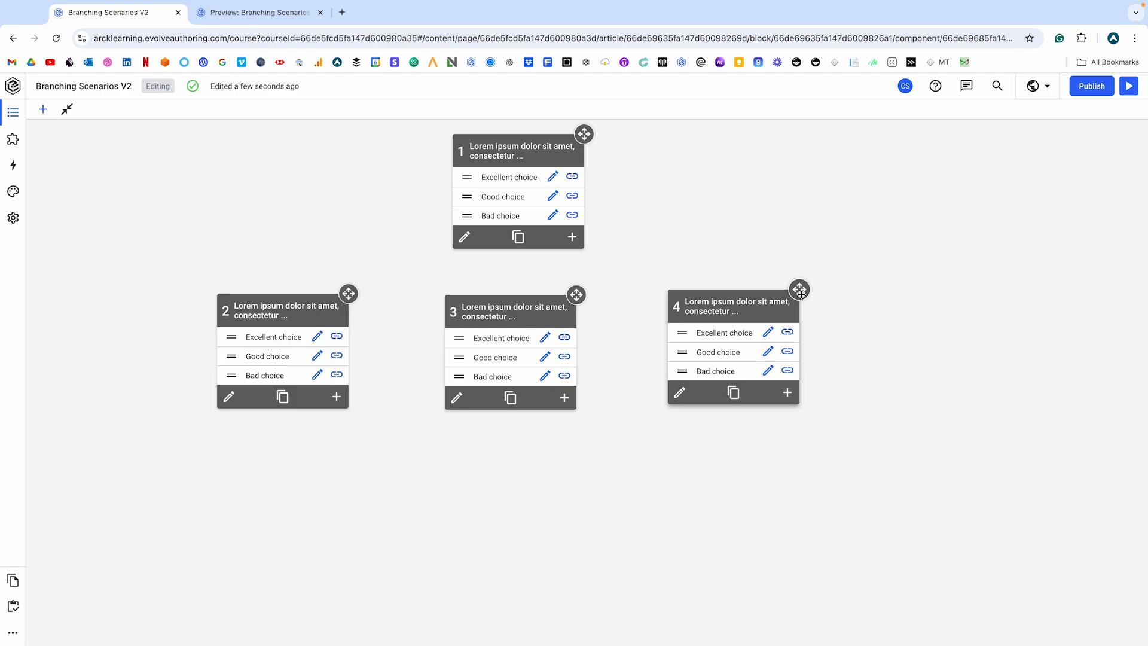
# Connect the start item's Excellent choice to item 2, Good choice to item 3 and Bad choice to item 4.
pyautogui.click(257, 12)
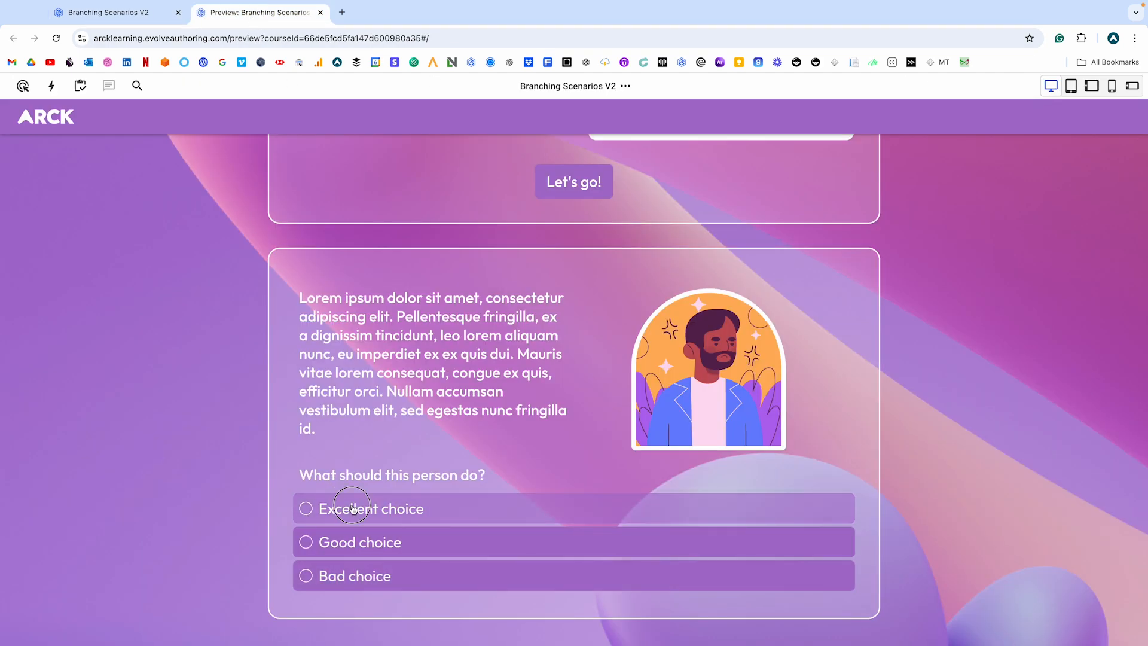
pyautogui.click(114, 13)
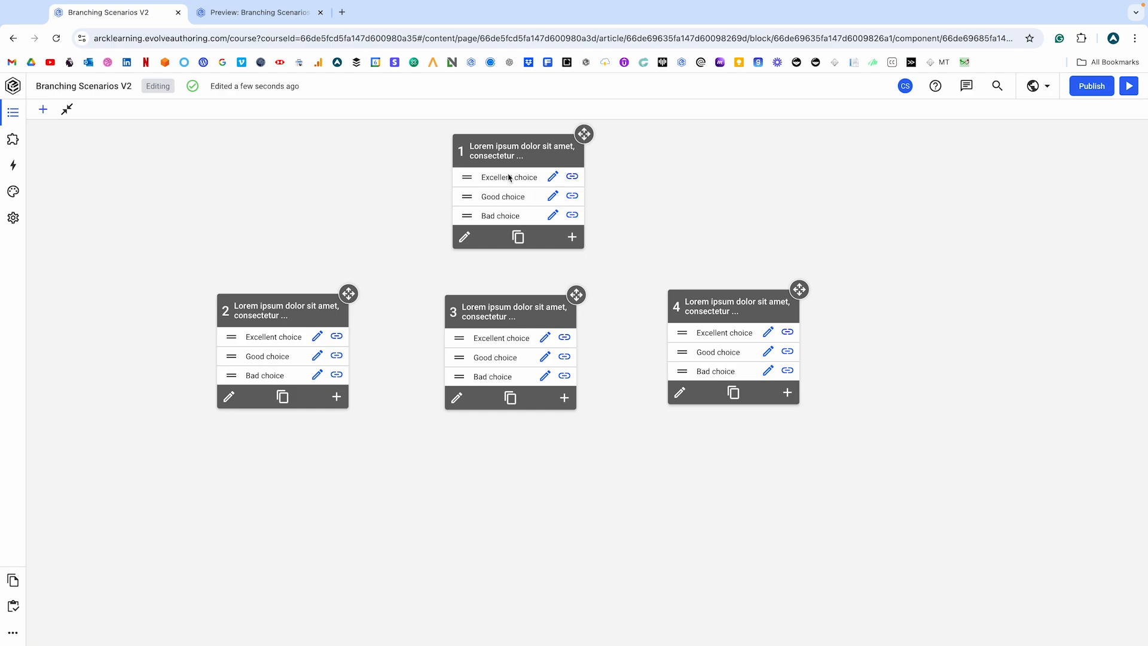
pyautogui.click(572, 177)
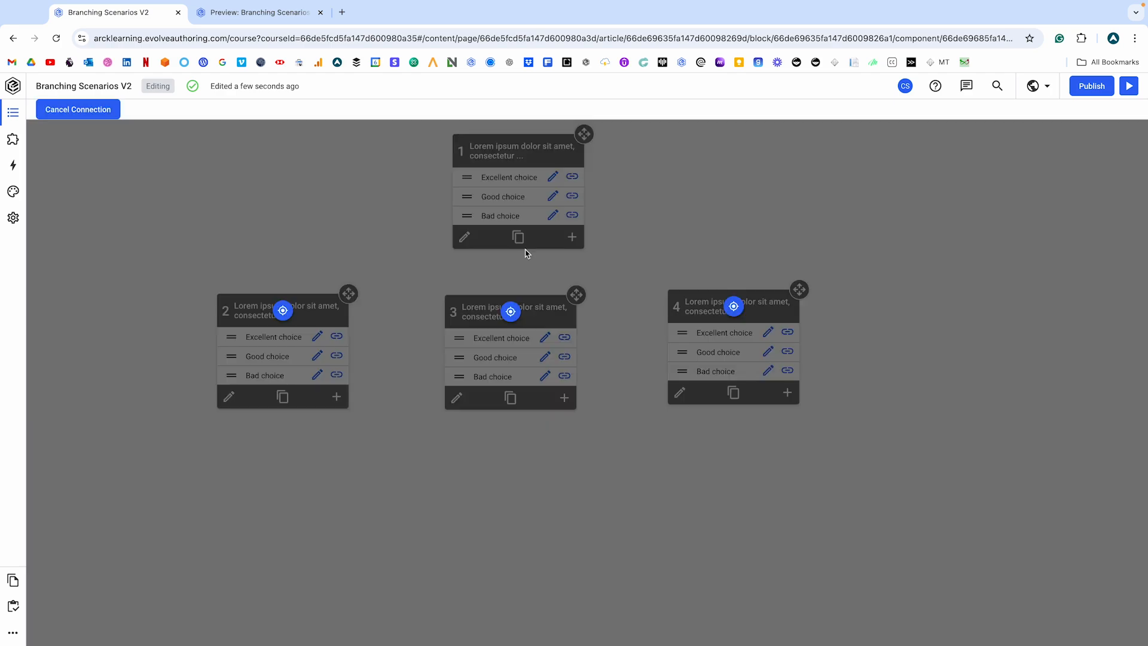
pyautogui.click(283, 310)
pyautogui.click(572, 197)
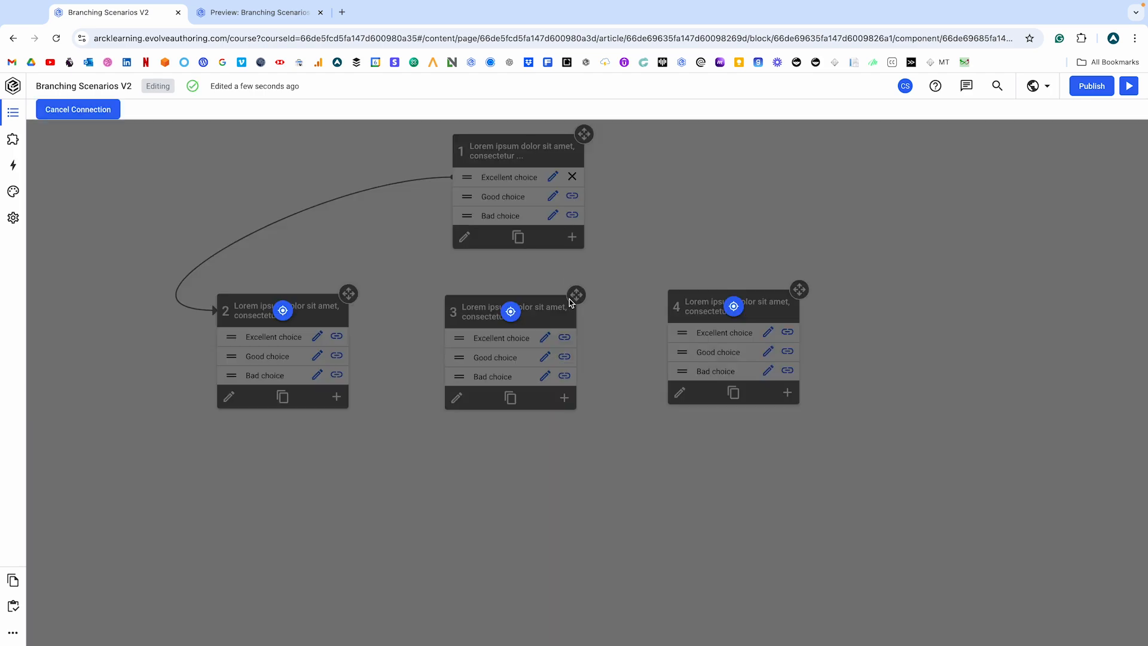
pyautogui.click(512, 311)
pyautogui.click(572, 215)
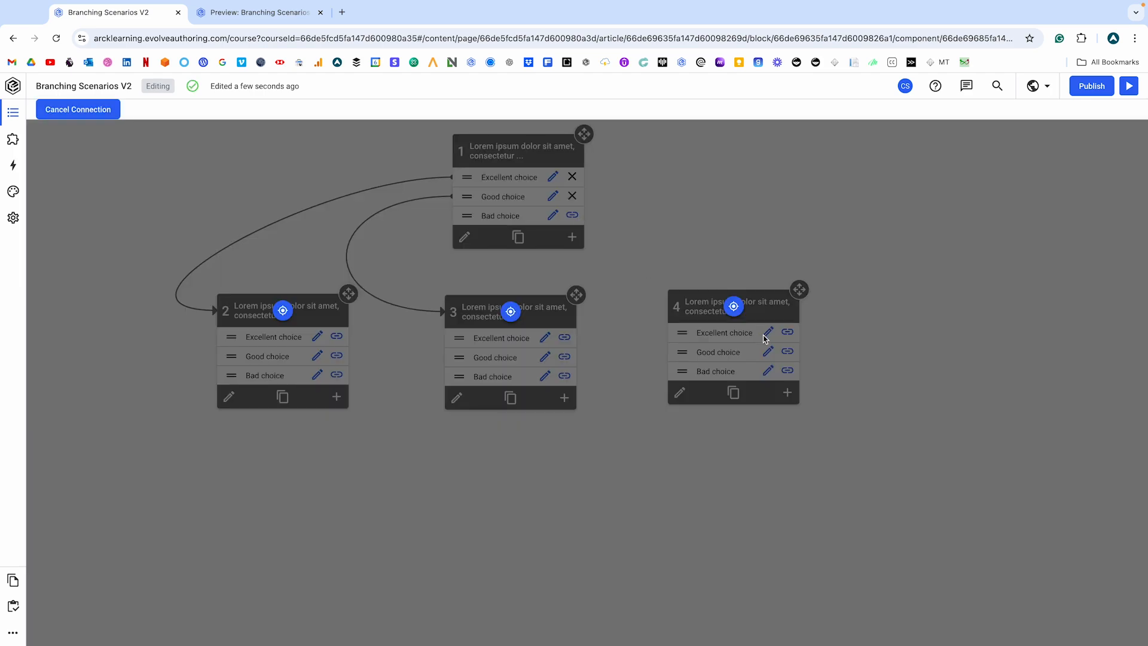
pyautogui.click(734, 307)
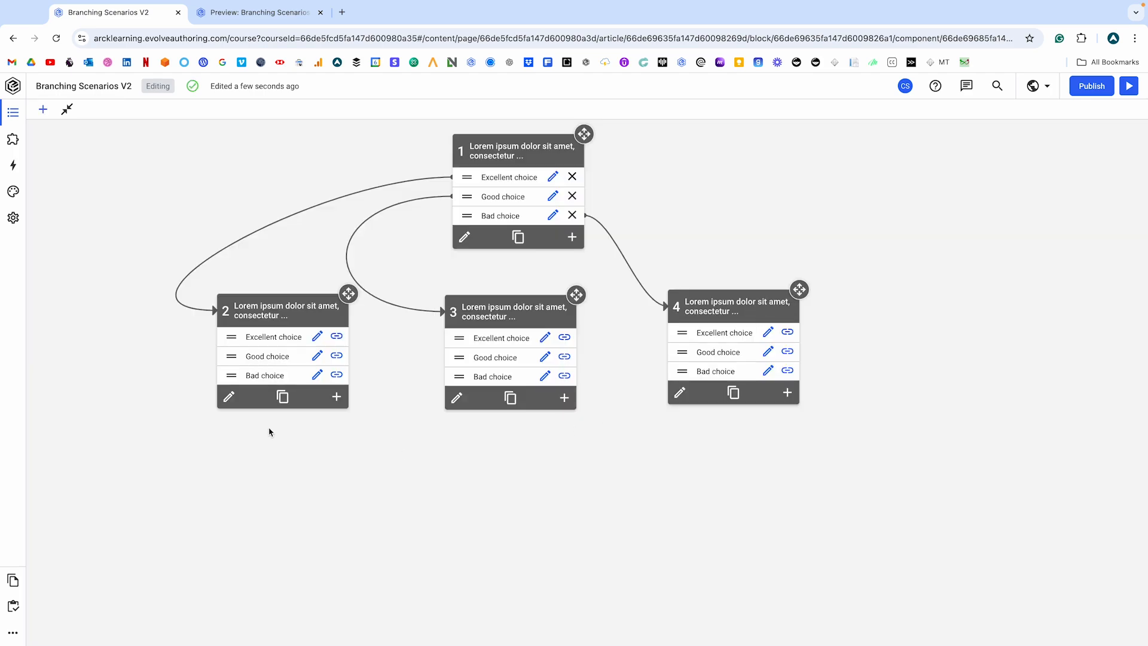
# Try the green item color on item 2 and restore the dark grey one.
pyautogui.click(229, 398)
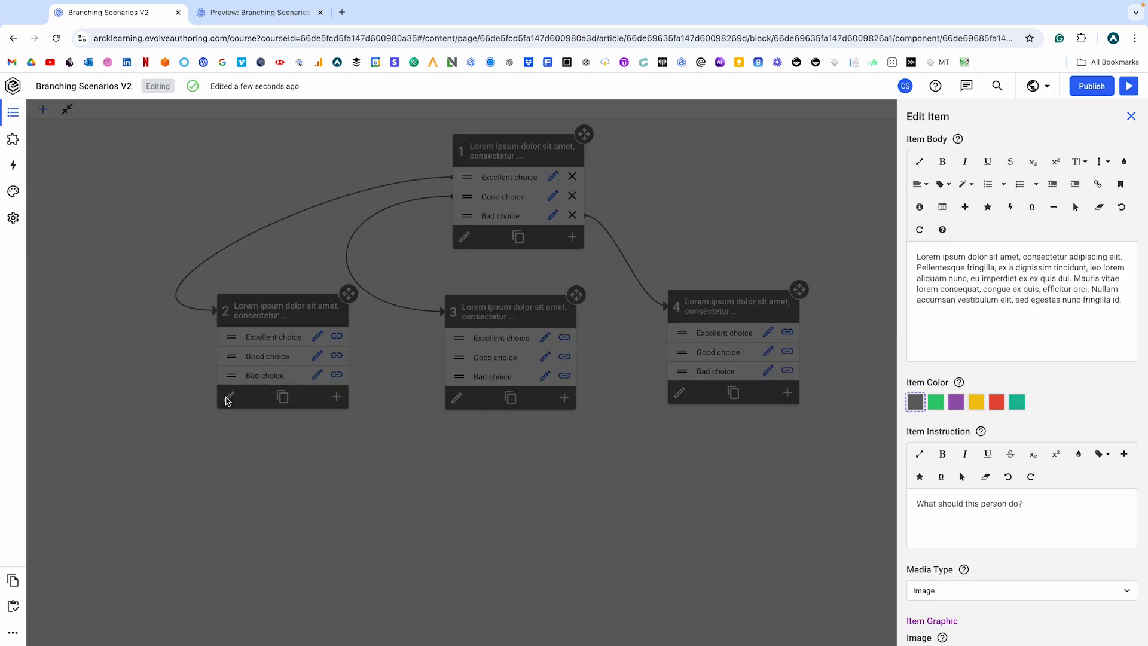
pyautogui.click(939, 405)
pyautogui.click(915, 402)
pyautogui.click(365, 449)
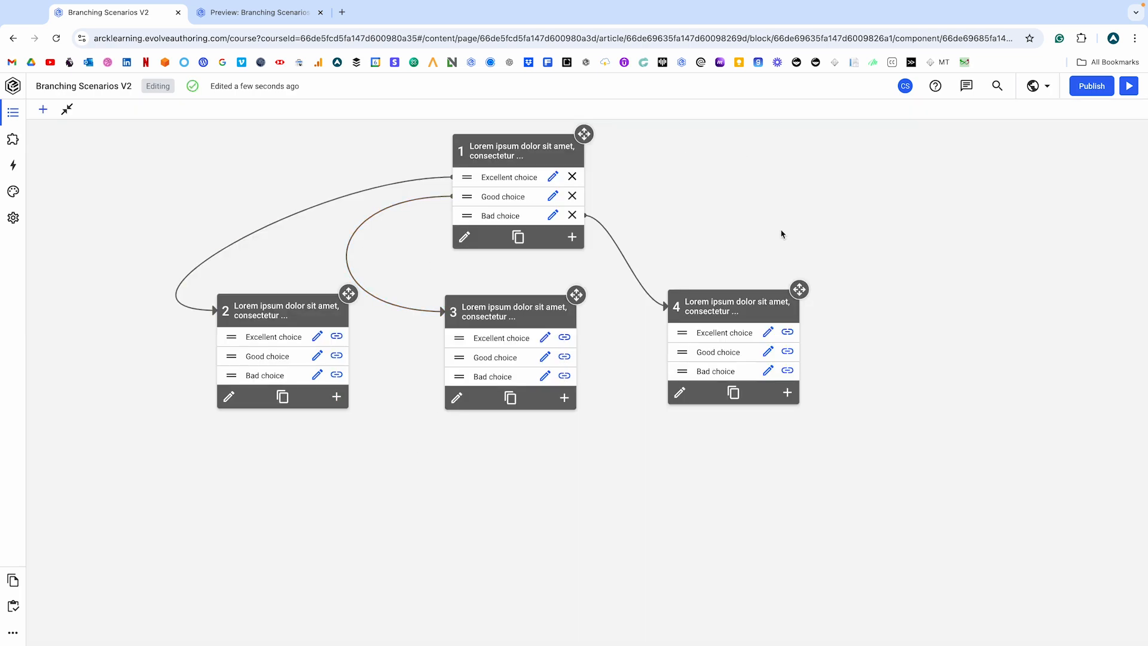
# Shift item 4 slightly down and to the right, and delete its "Good choice" and "Bad choice" options.
pyautogui.moveTo(800, 289); pyautogui.dragTo(811, 297)
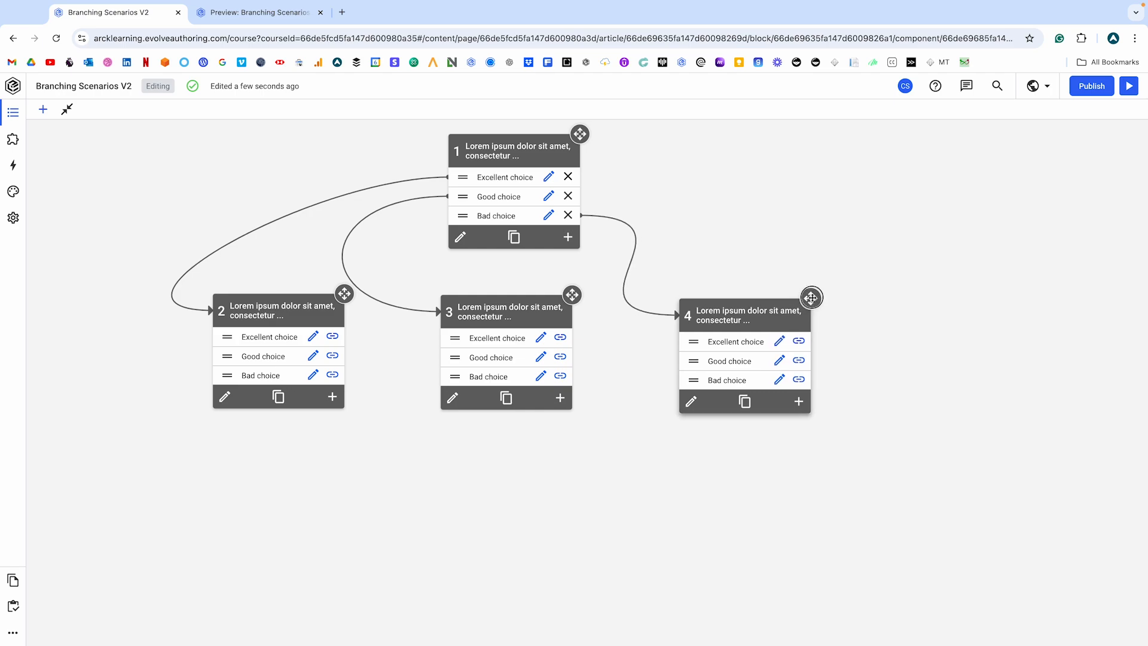
pyautogui.click(779, 361)
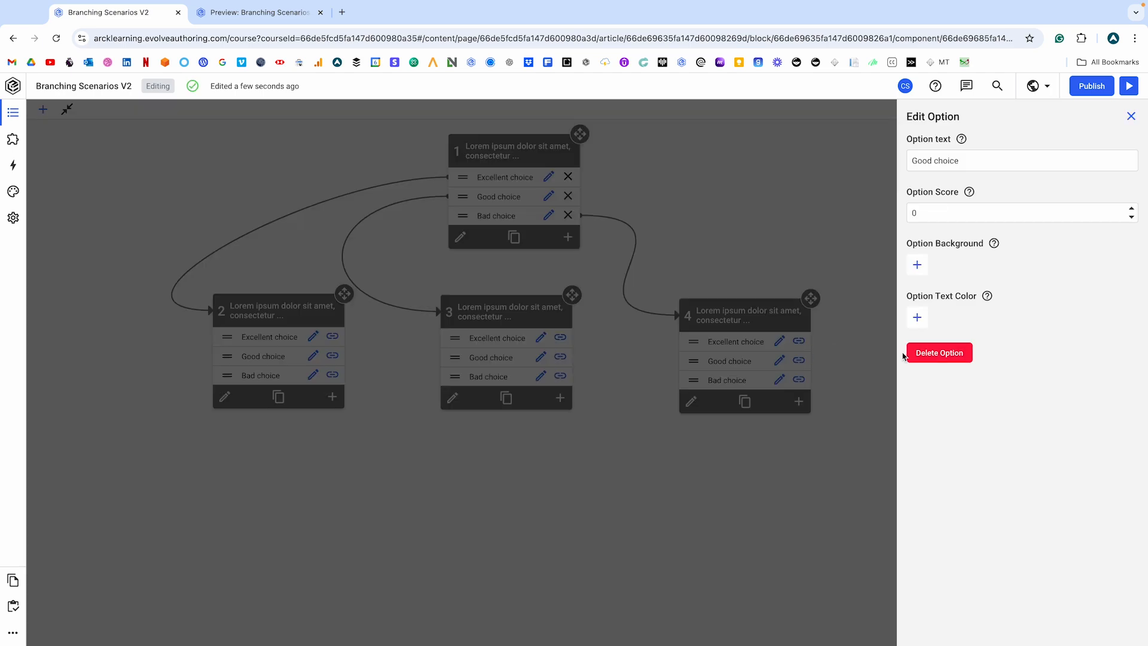
pyautogui.click(935, 353)
pyautogui.click(779, 361)
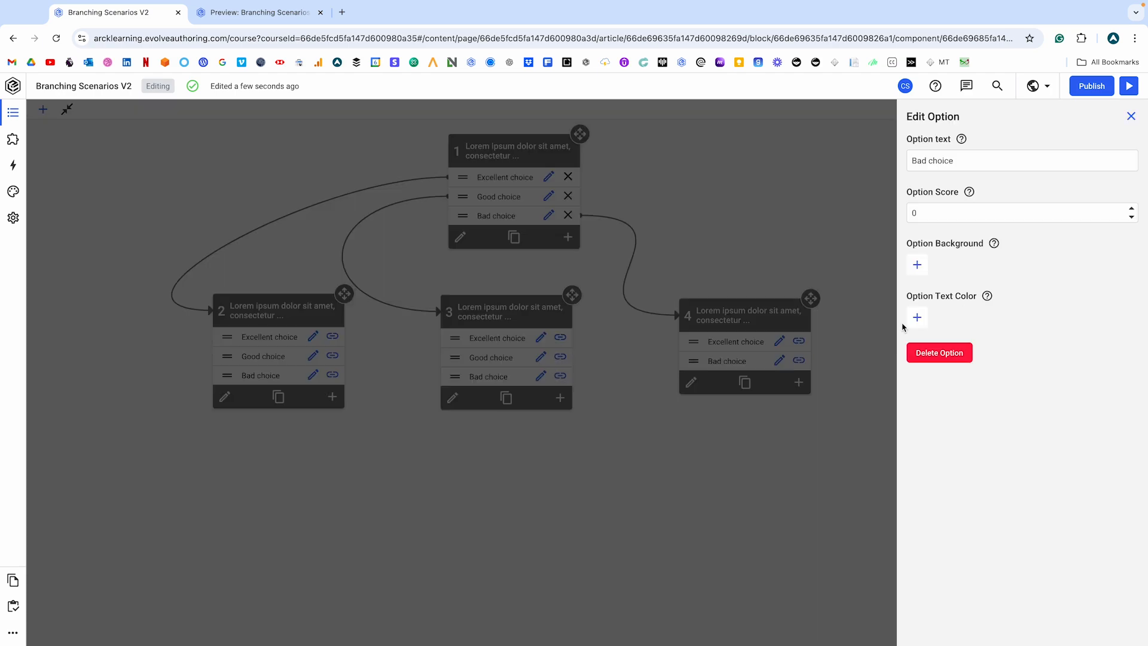
pyautogui.click(939, 353)
# Change the text of item 4's remaining option to "Try again".
pyautogui.click(780, 342)
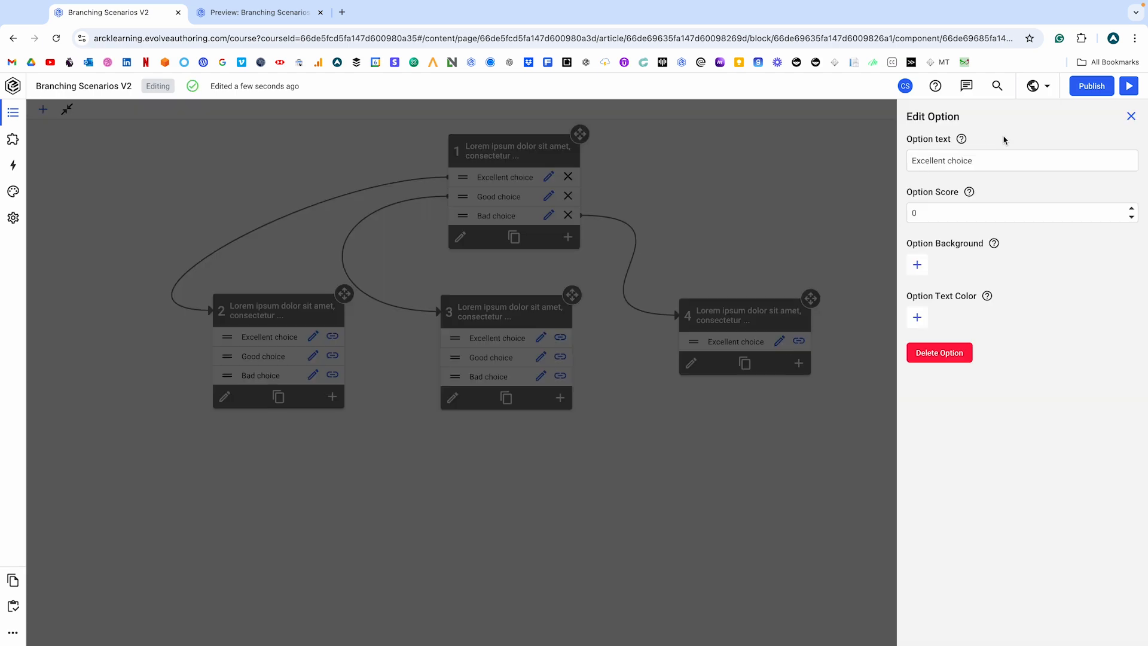
pyautogui.moveTo(976, 161); pyautogui.dragTo(887, 161)
pyautogui.write('Try again')
pyautogui.click(741, 442)
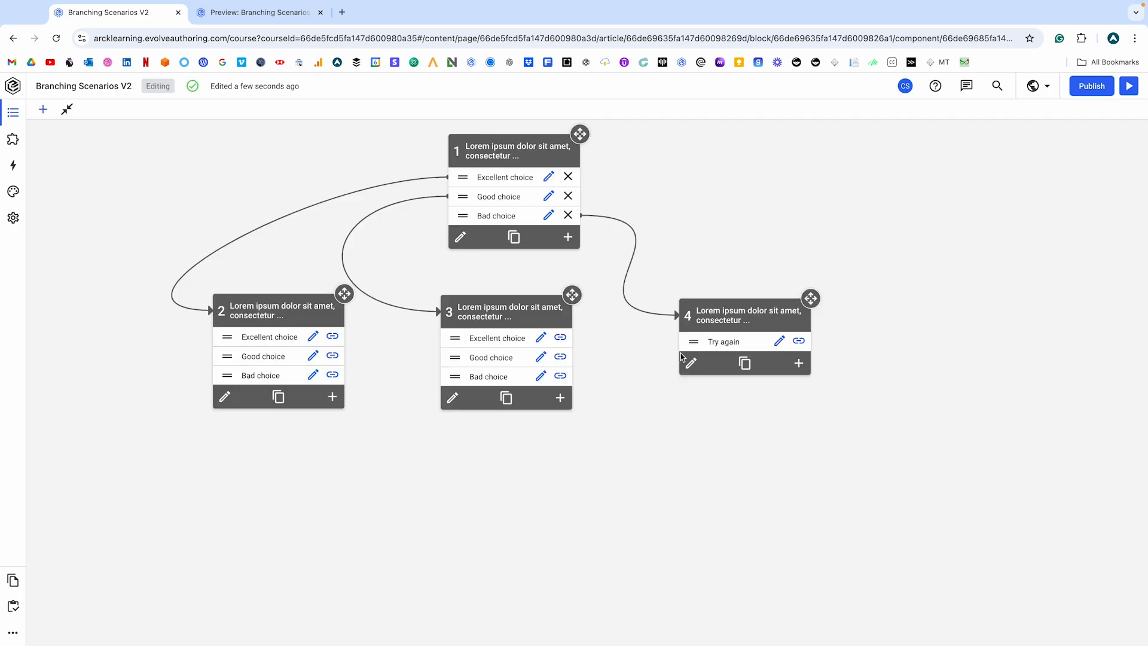
# Set item 4's instruction to "You should try again." and connect its "Try again" option back to the start item.
pyautogui.click(690, 363)
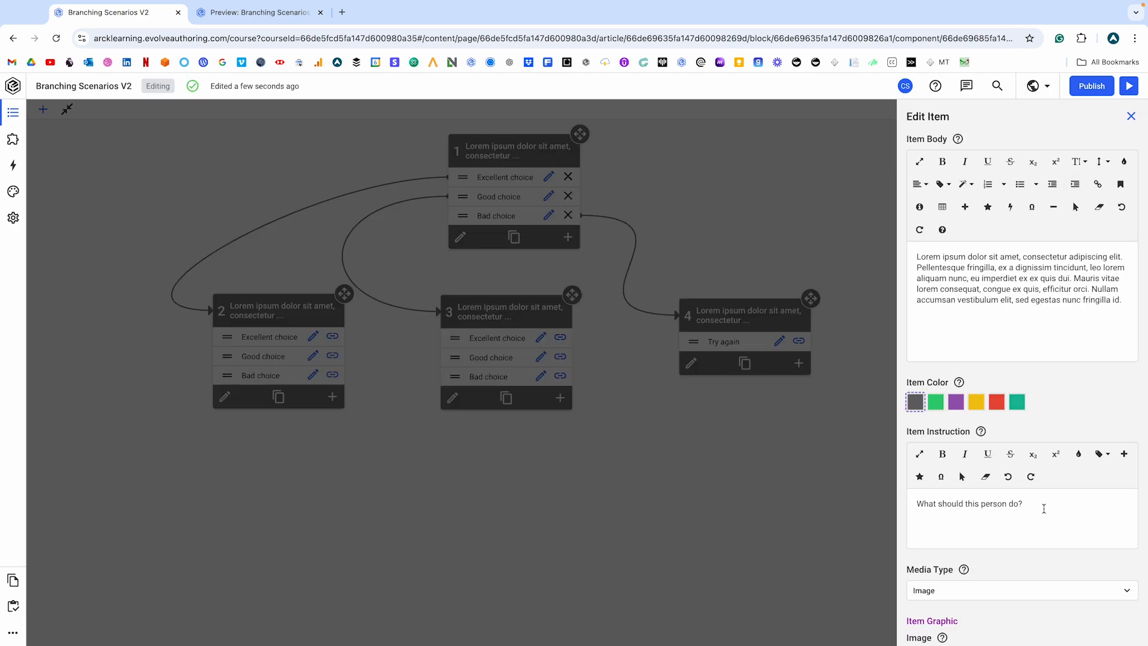
pyautogui.moveTo(1039, 505); pyautogui.dragTo(917, 503)
pyautogui.write('You should try a')
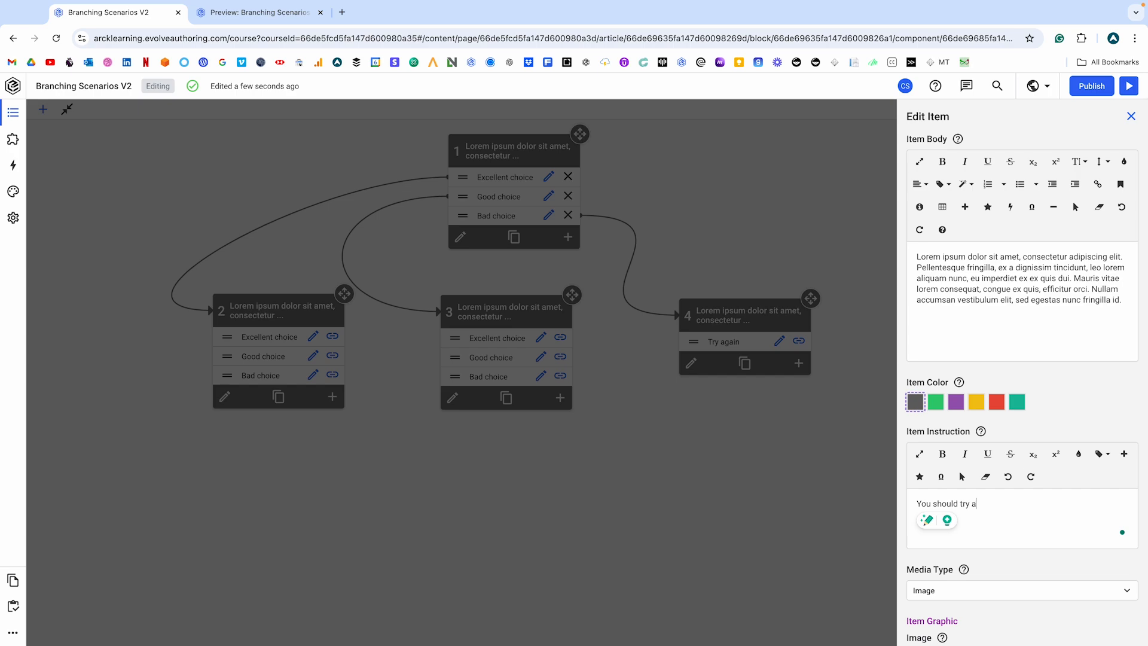
pyautogui.write('gain.')
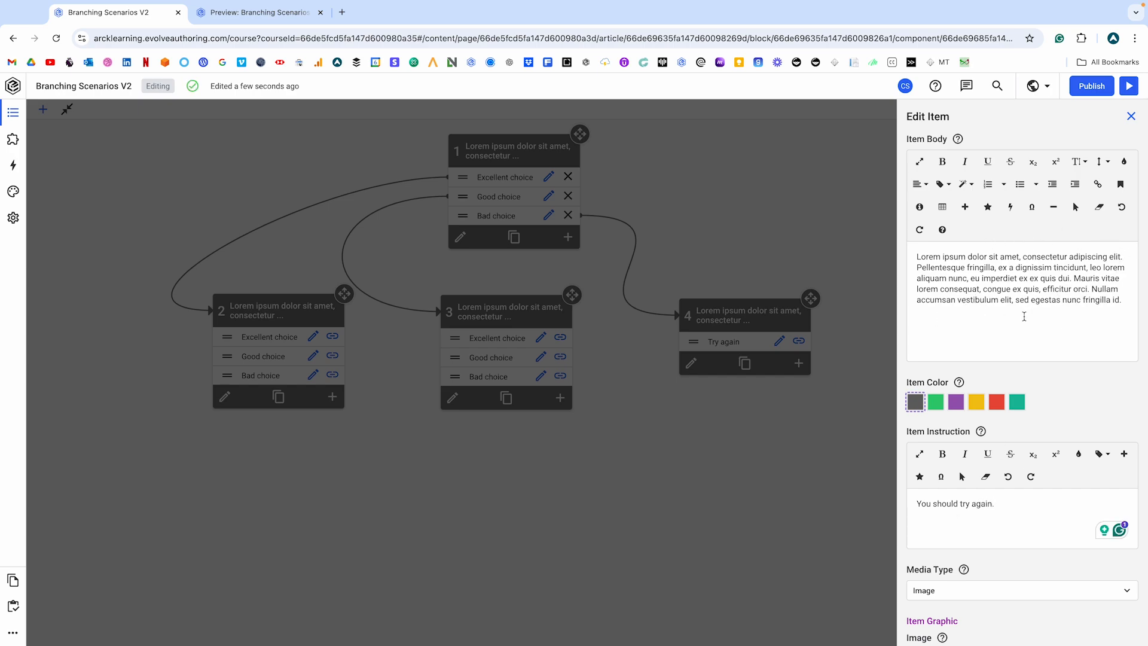
pyautogui.click(1131, 116)
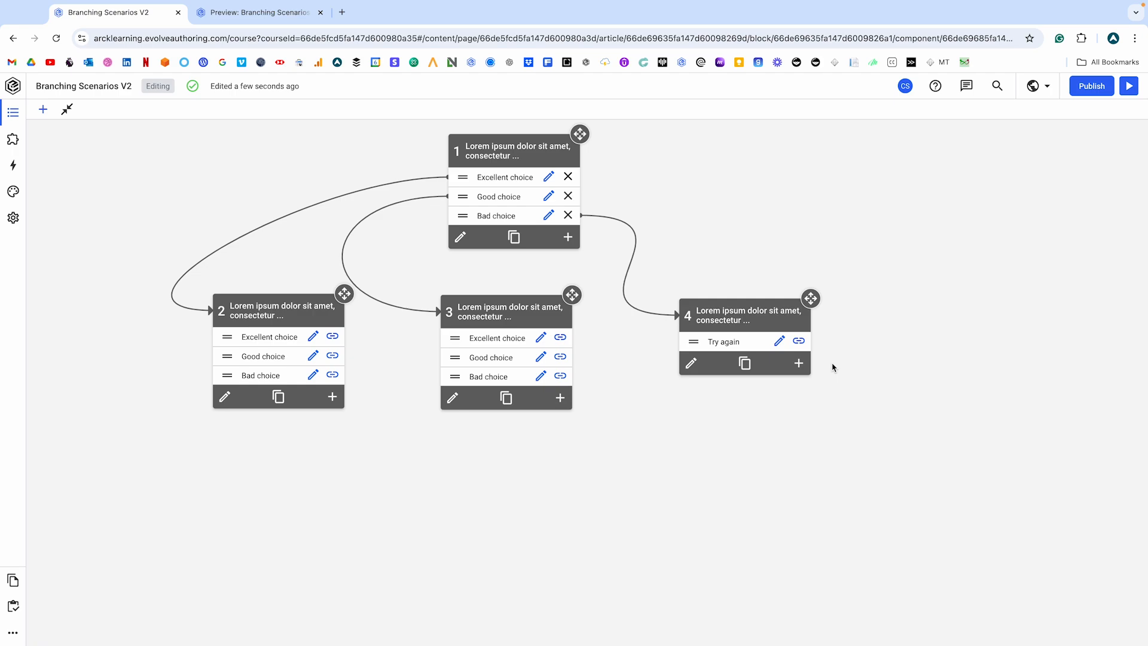
pyautogui.click(800, 342)
pyautogui.click(513, 150)
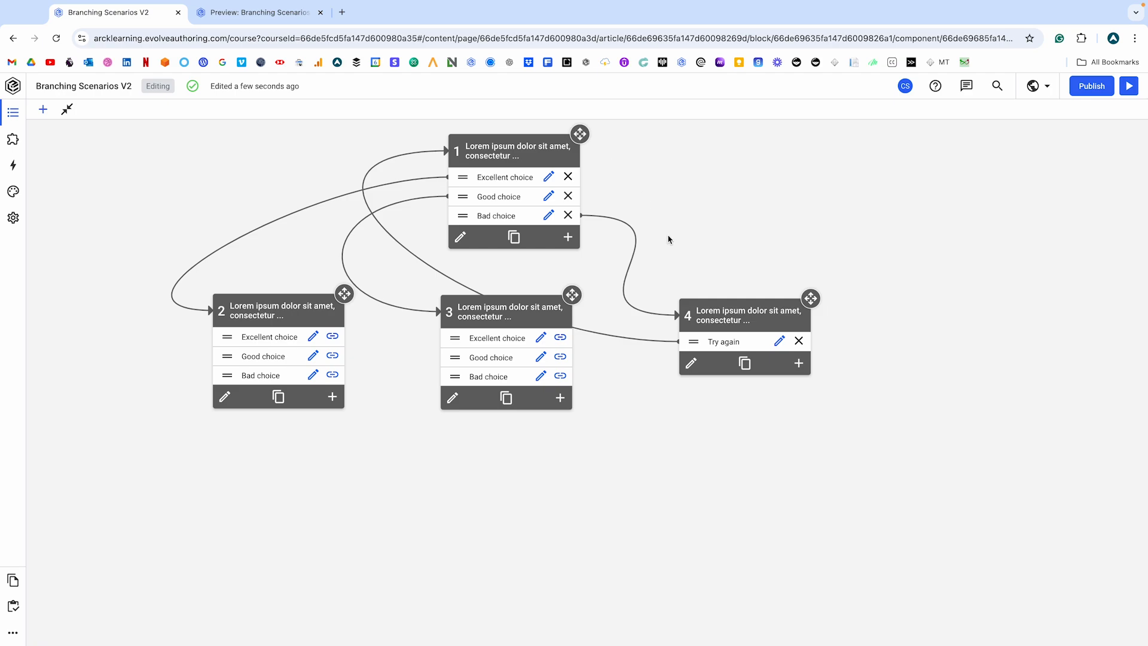
# Review the intro and branching question in the course preview, and move item 4 further down and to the right in the branching editor.
pyautogui.click(227, 14)
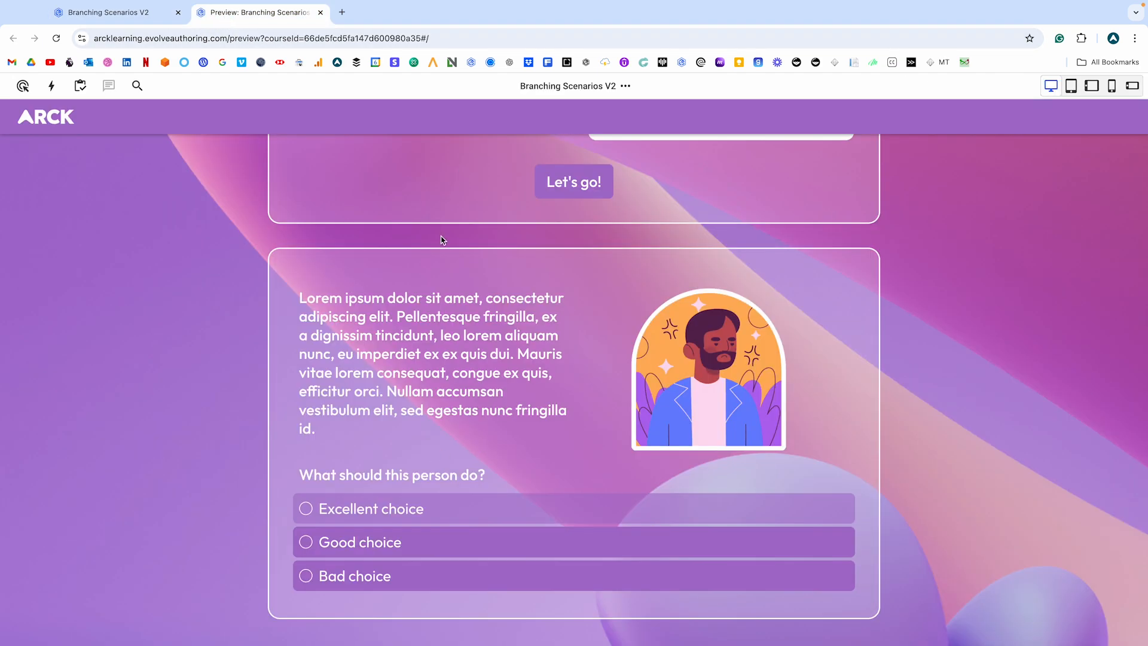
pyautogui.scroll(6, 443, 239)
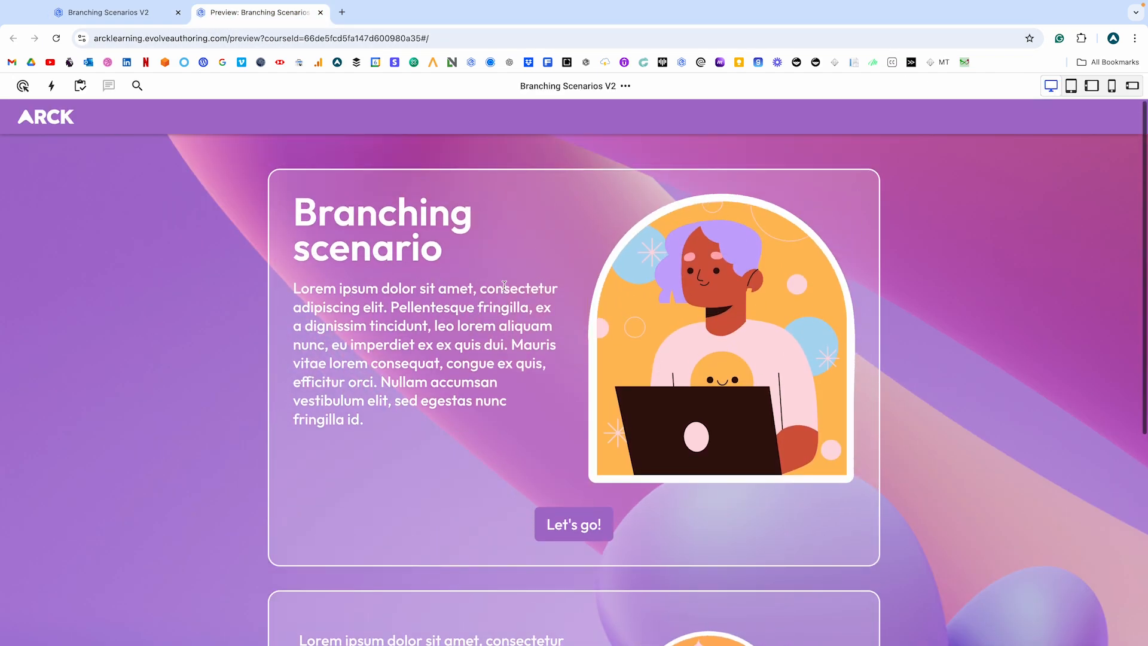
pyautogui.scroll(-5, 411, 303)
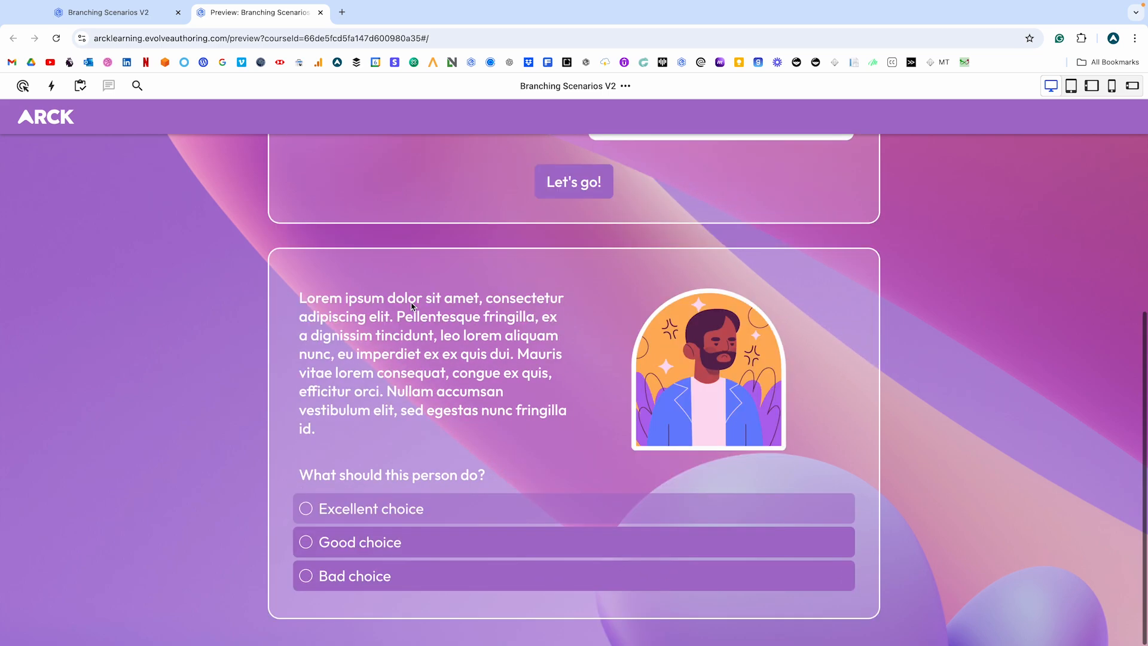
pyautogui.click(103, 15)
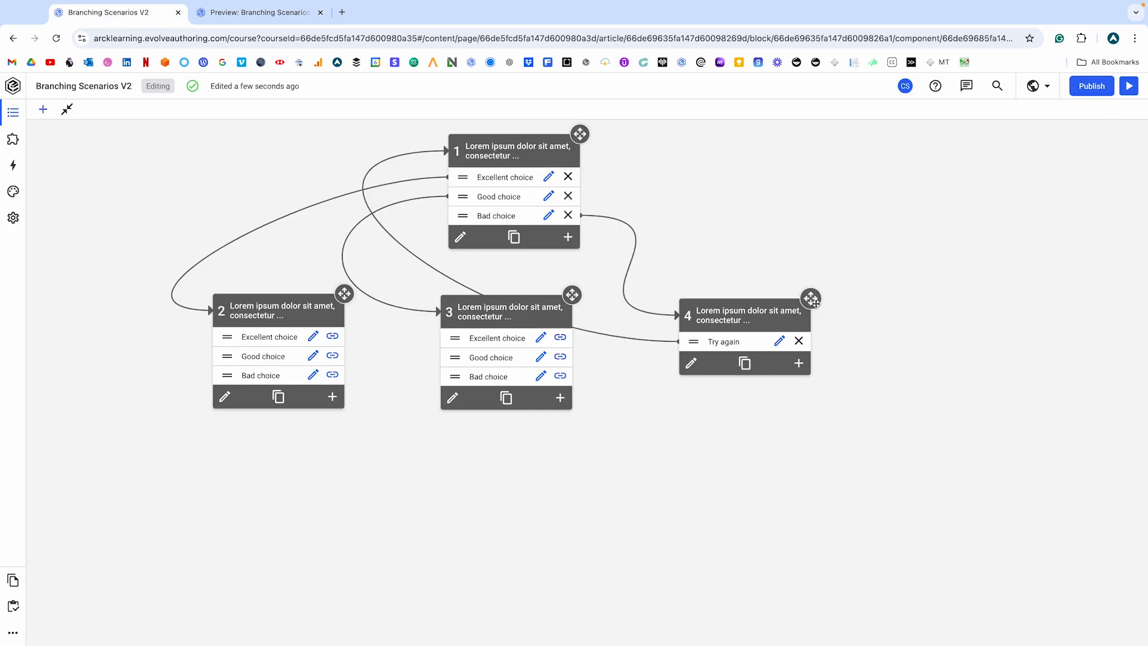
pyautogui.moveTo(811, 298); pyautogui.dragTo(839, 322)
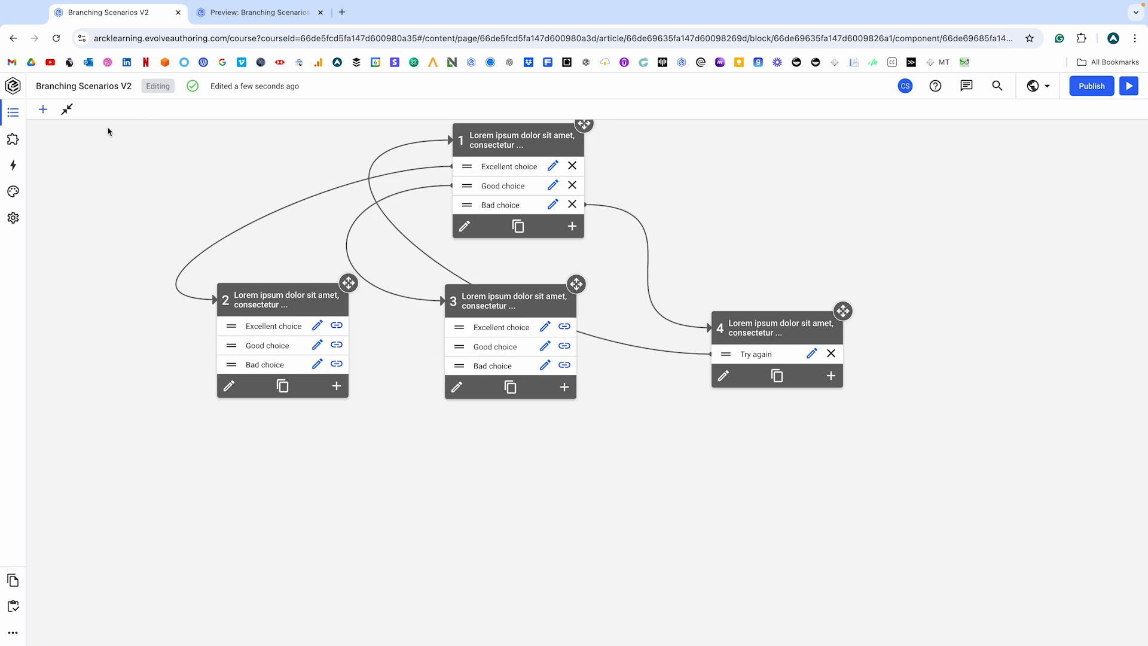
# Add a new branching item beneath item 2 and connect item 2's "Excellent choice" option to it.
pyautogui.click(44, 112)
pyautogui.moveTo(714, 389); pyautogui.dragTo(334, 465)
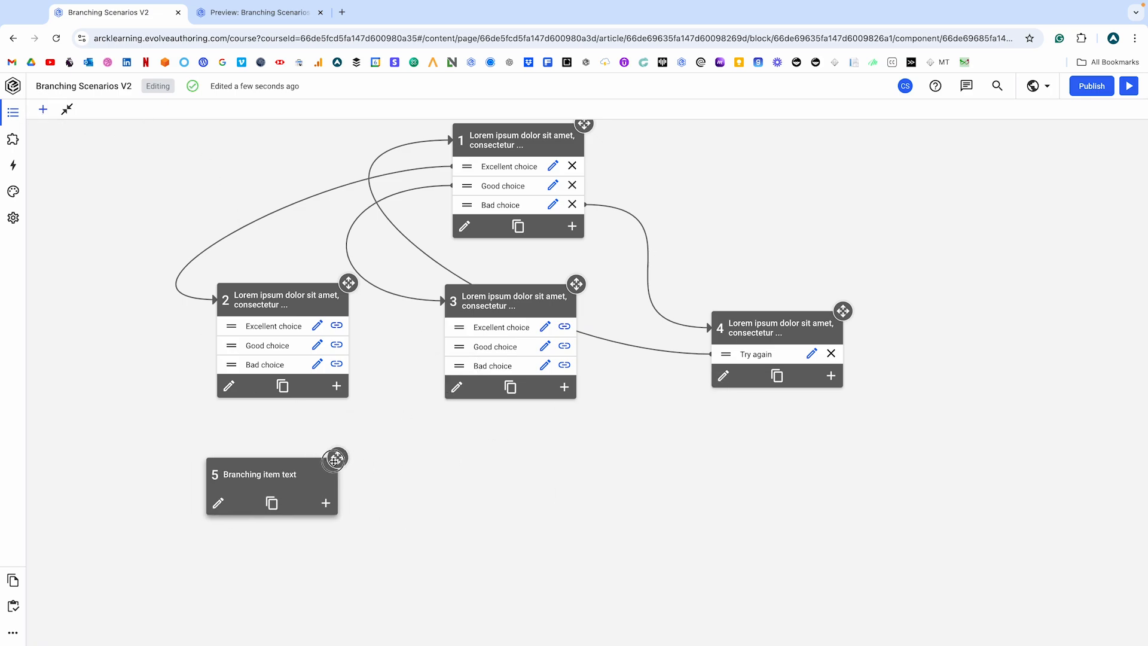
pyautogui.click(337, 328)
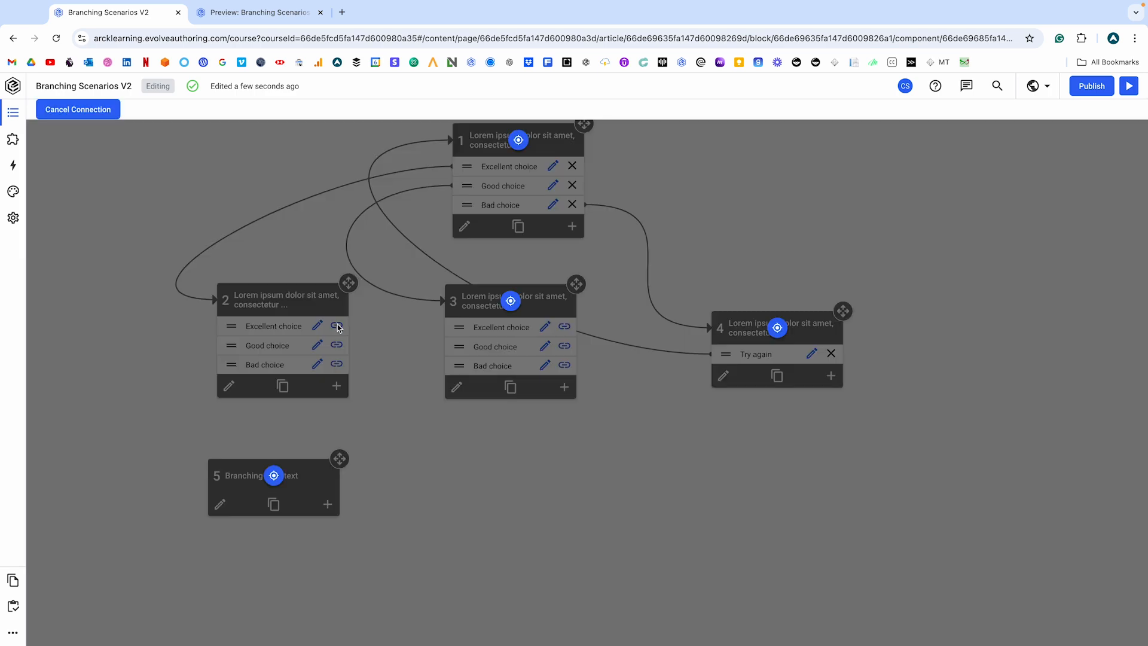
pyautogui.click(273, 480)
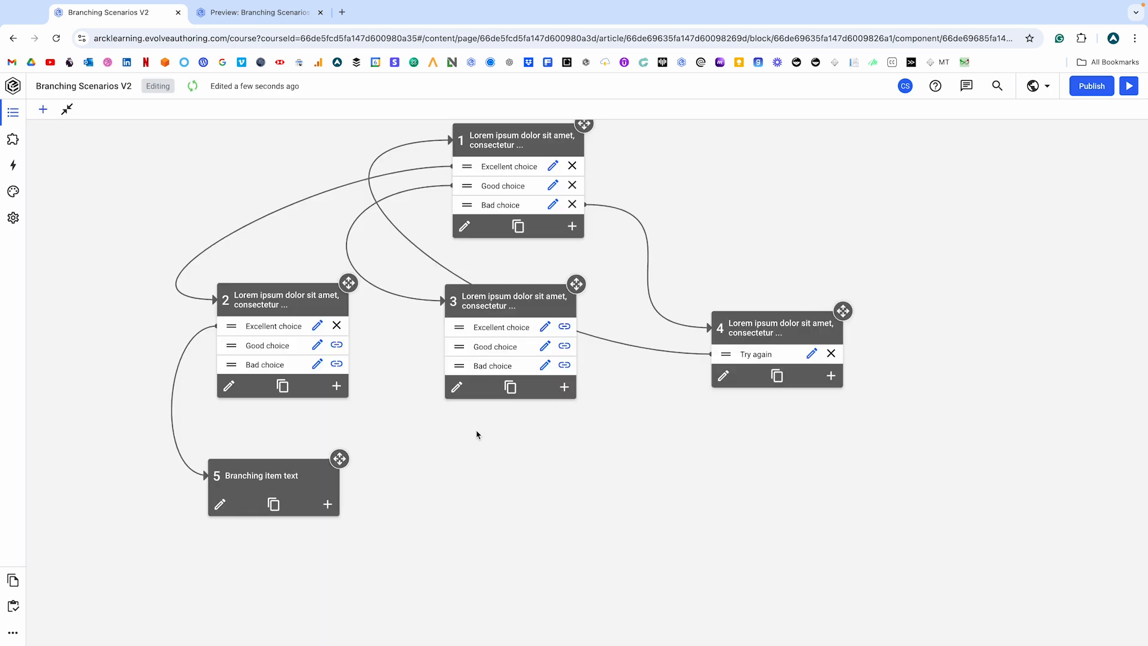
# Replace the body text of item 5 with "Well done".
pyautogui.click(227, 507)
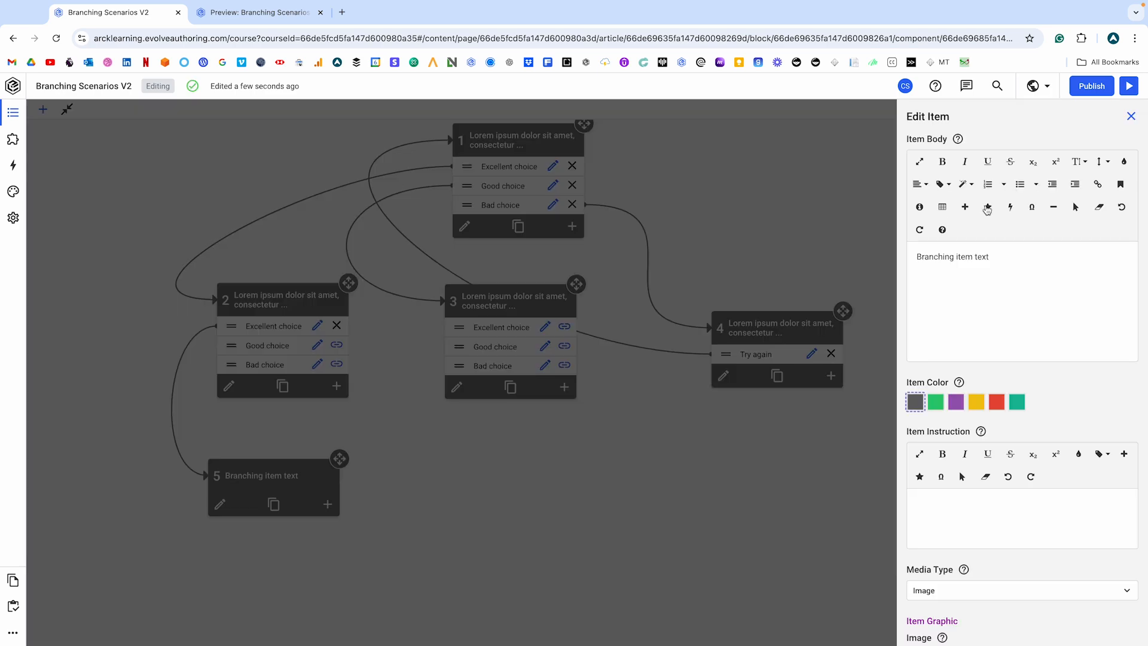
pyautogui.moveTo(987, 257); pyautogui.dragTo(906, 261)
pyautogui.press('BackSpace')
pyautogui.scroll(-4, 1002, 345)
pyautogui.click(556, 567)
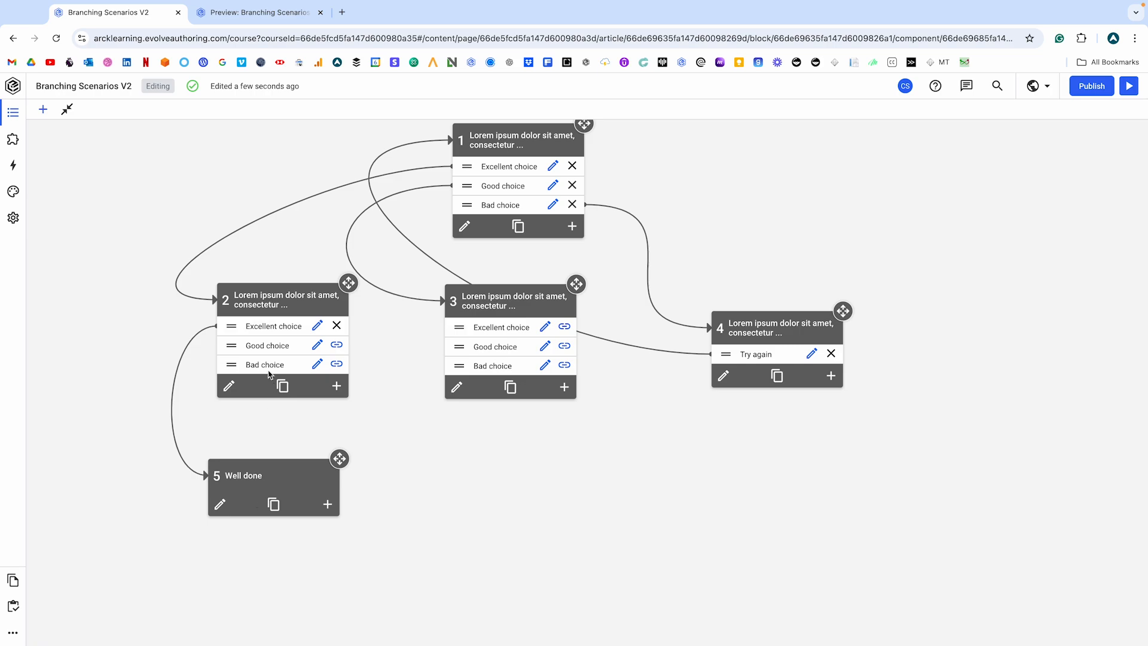
# Add another branching item beneath item 3 and set its body text to "Good job".
pyautogui.scroll(1, 348, 287)
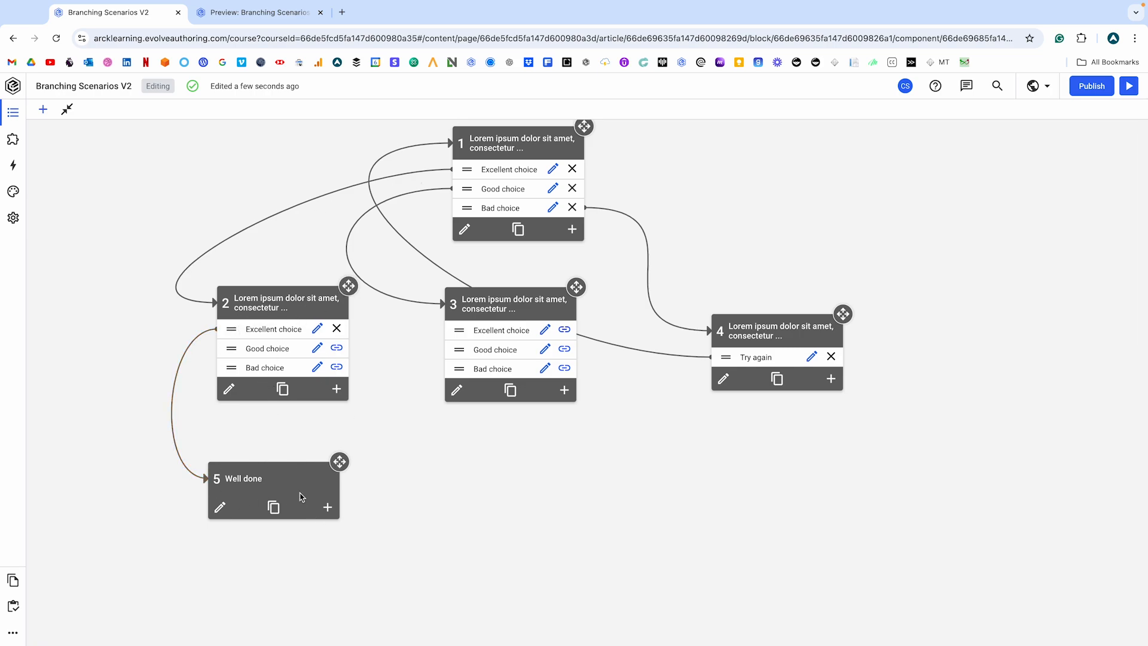
pyautogui.click(43, 109)
pyautogui.moveTo(714, 389); pyautogui.dragTo(590, 470)
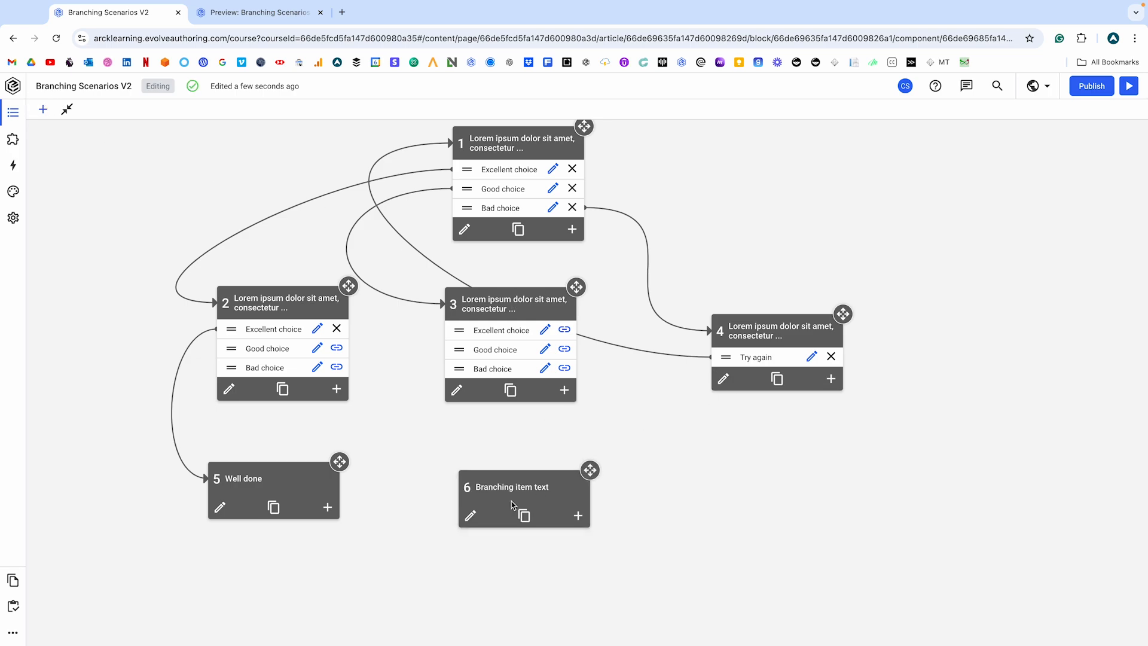
pyautogui.click(471, 516)
pyautogui.click(920, 269)
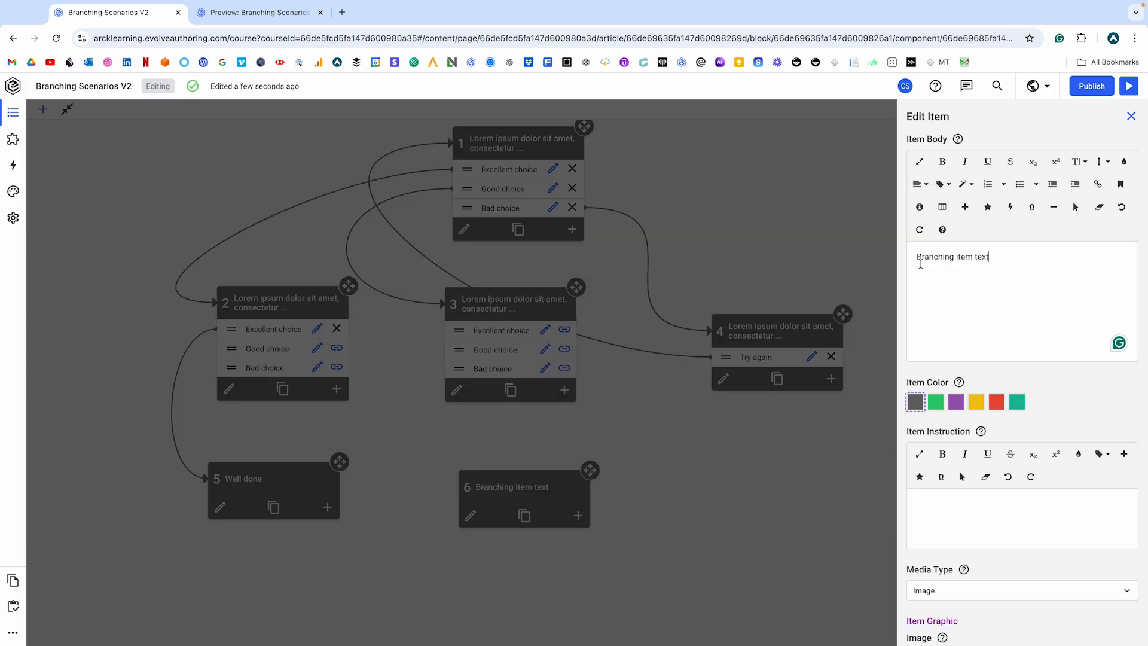
pyautogui.moveTo(996, 257); pyautogui.dragTo(897, 256)
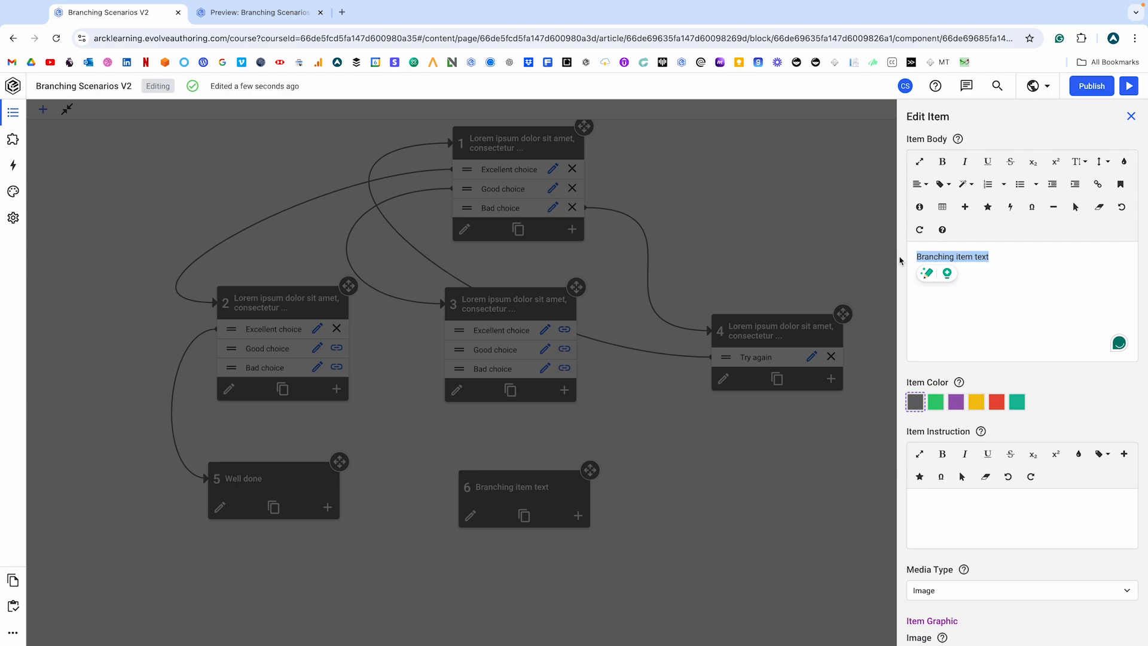
pyautogui.write('Good job')
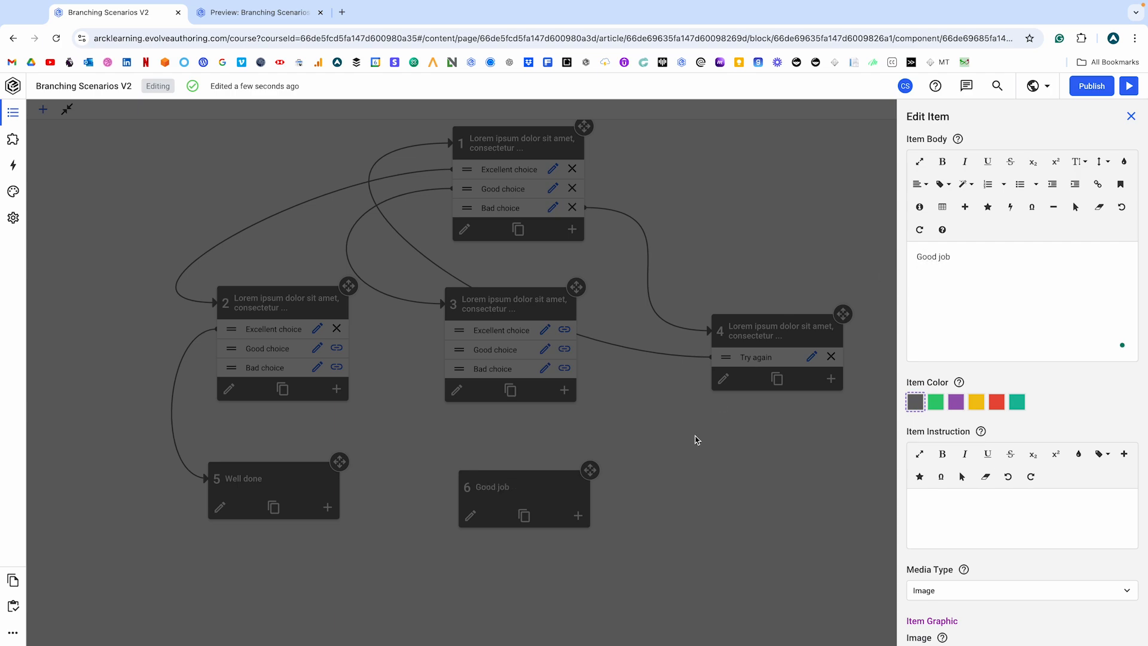
pyautogui.click(681, 443)
# Connect item 3's "Excellent choice" option to the "Good job" item, and align that item directly beneath item 3.
pyautogui.click(563, 331)
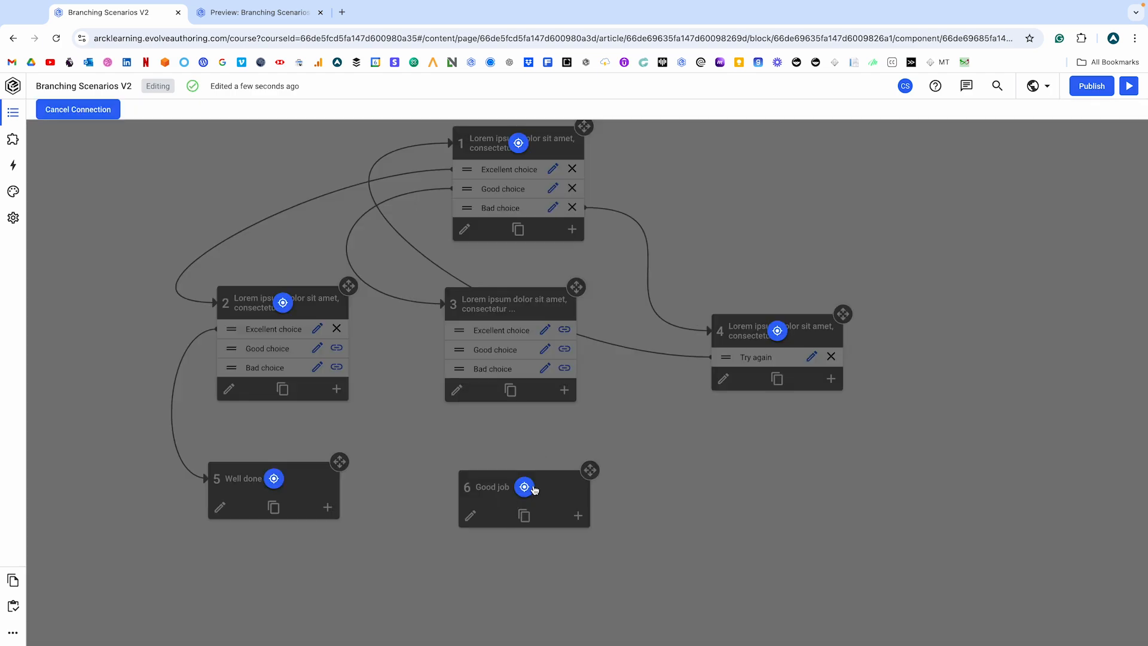
pyautogui.click(526, 484)
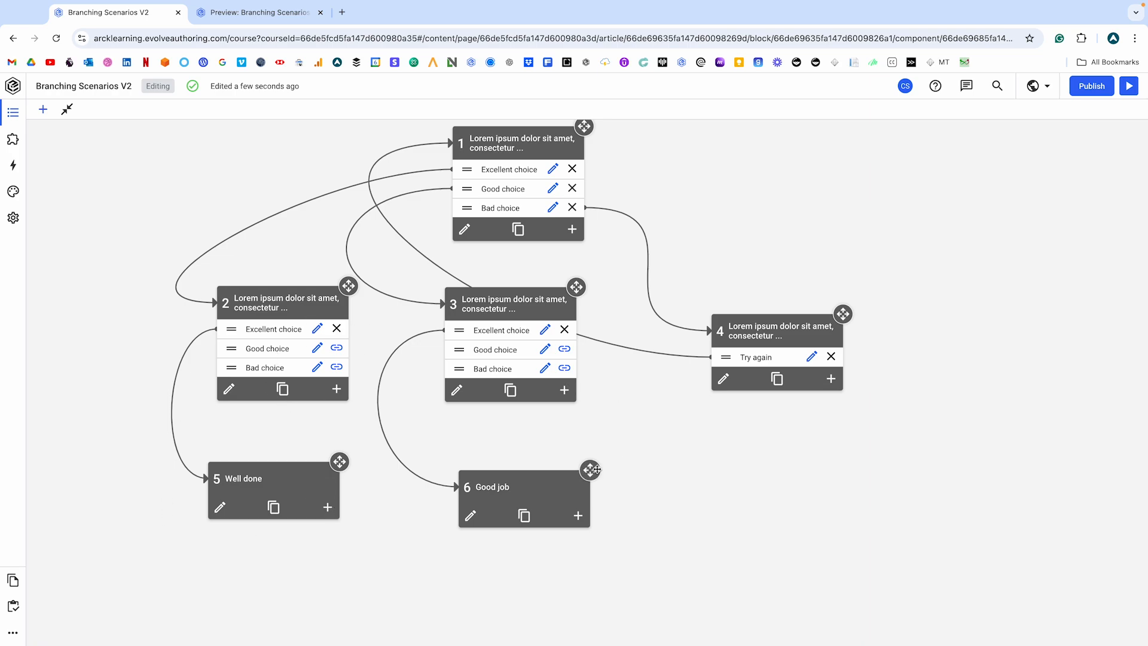
pyautogui.moveTo(590, 470); pyautogui.dragTo(580, 463)
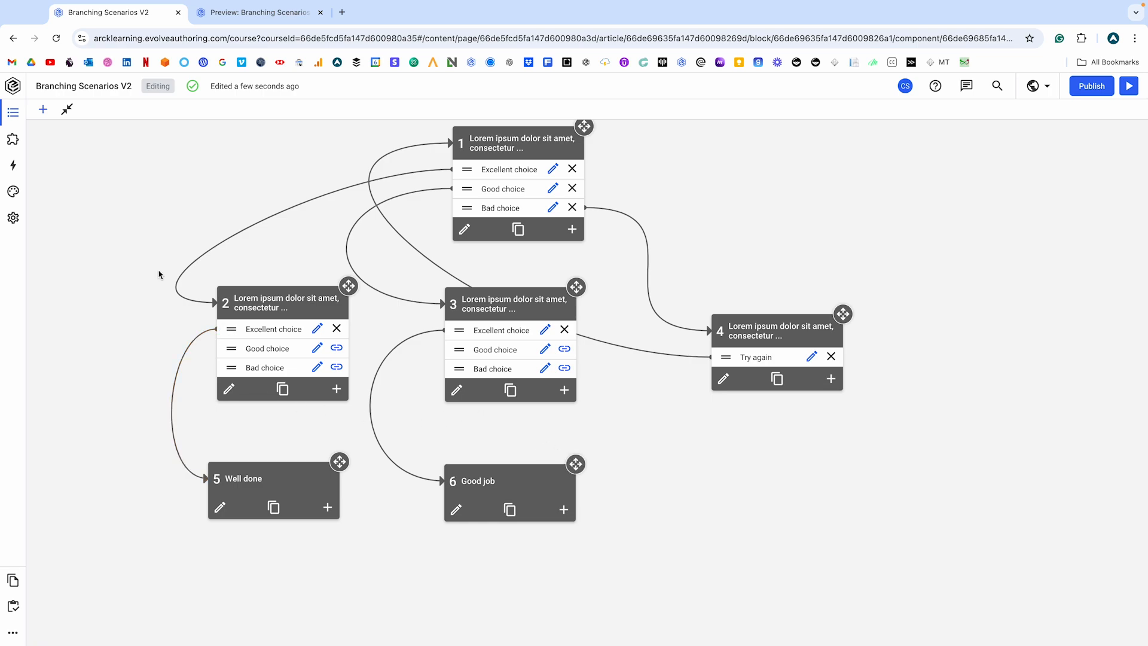
# Test the branch in the course preview by answering "Excellent choice" twice, and return to the branching editor.
pyautogui.scroll(1, 162, 270)
pyautogui.click(260, 12)
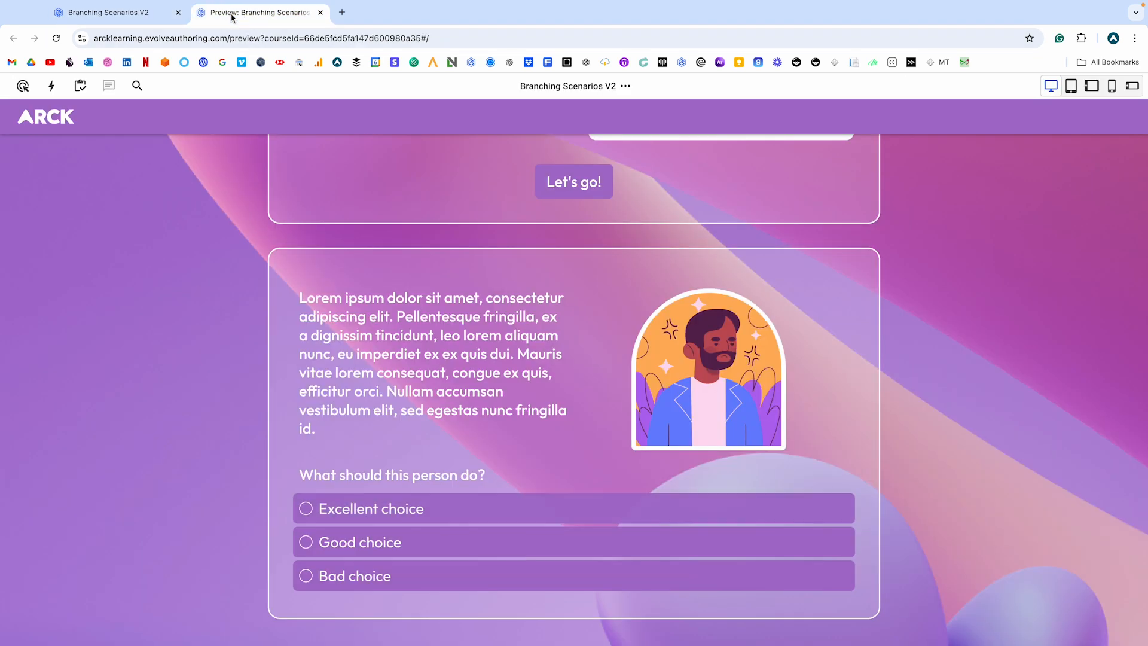
pyautogui.click(361, 541)
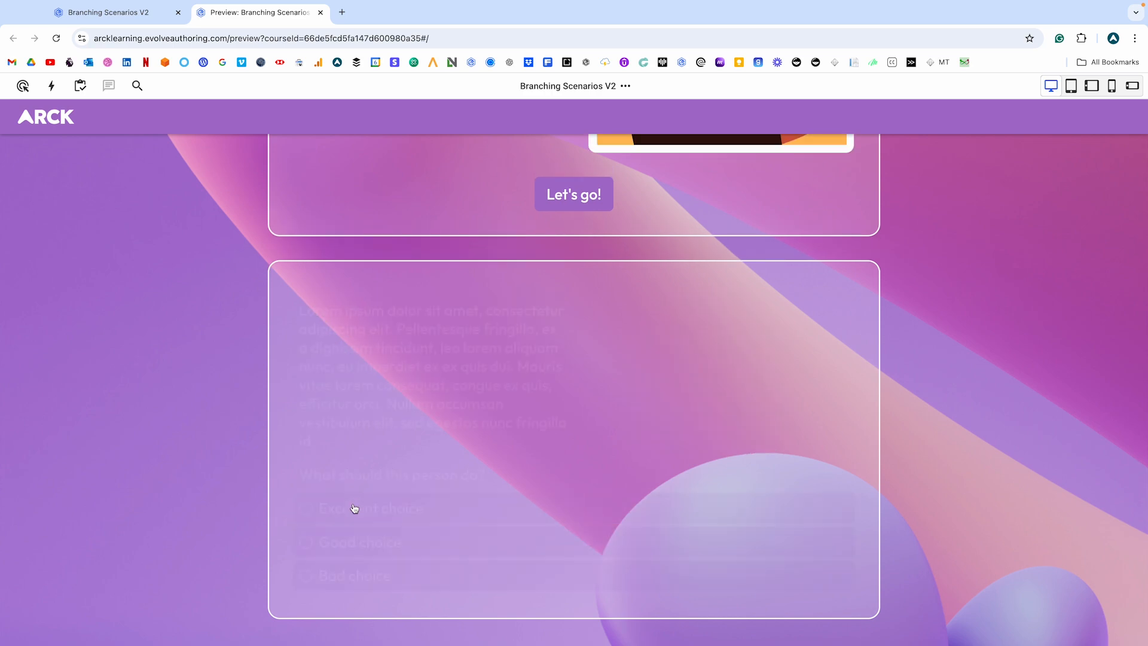
pyautogui.click(371, 519)
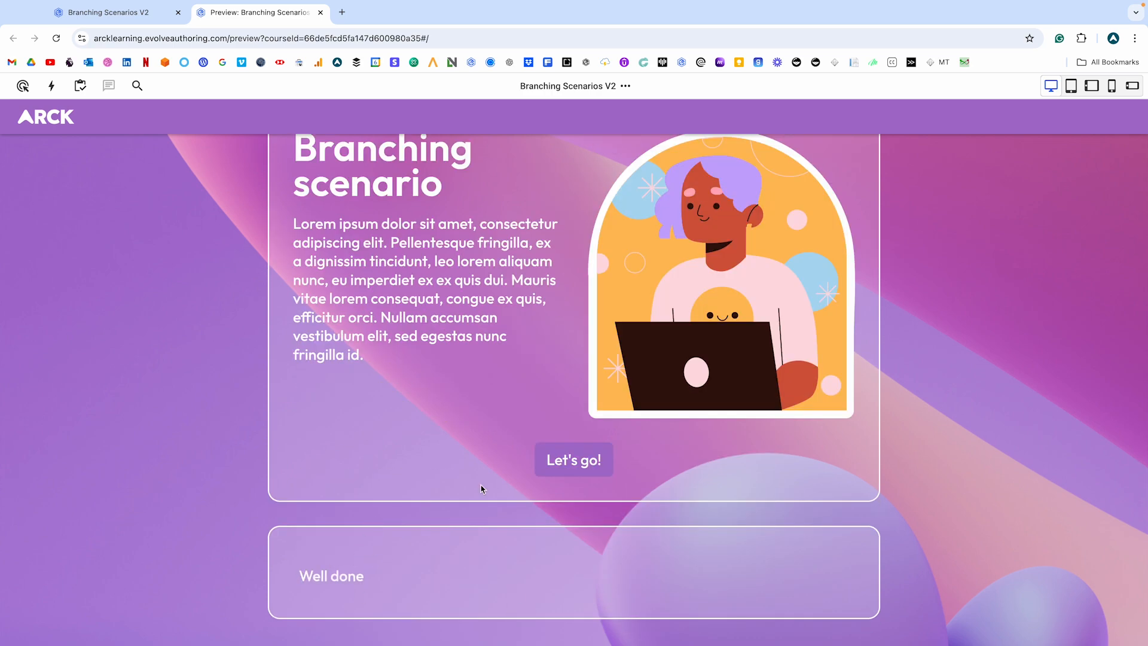
pyautogui.click(116, 22)
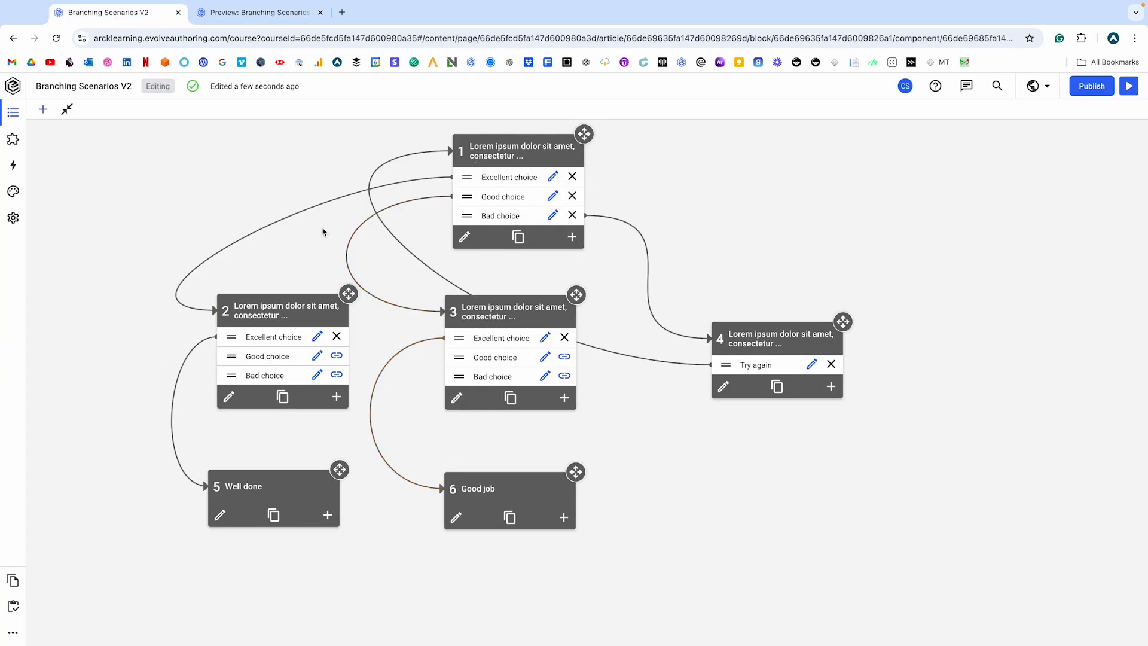
# Reload the preview, test "Good choice" followed by "Excellent choice", and shift the "Good job" item slightly left in the branching editor.
pyautogui.click(239, 12)
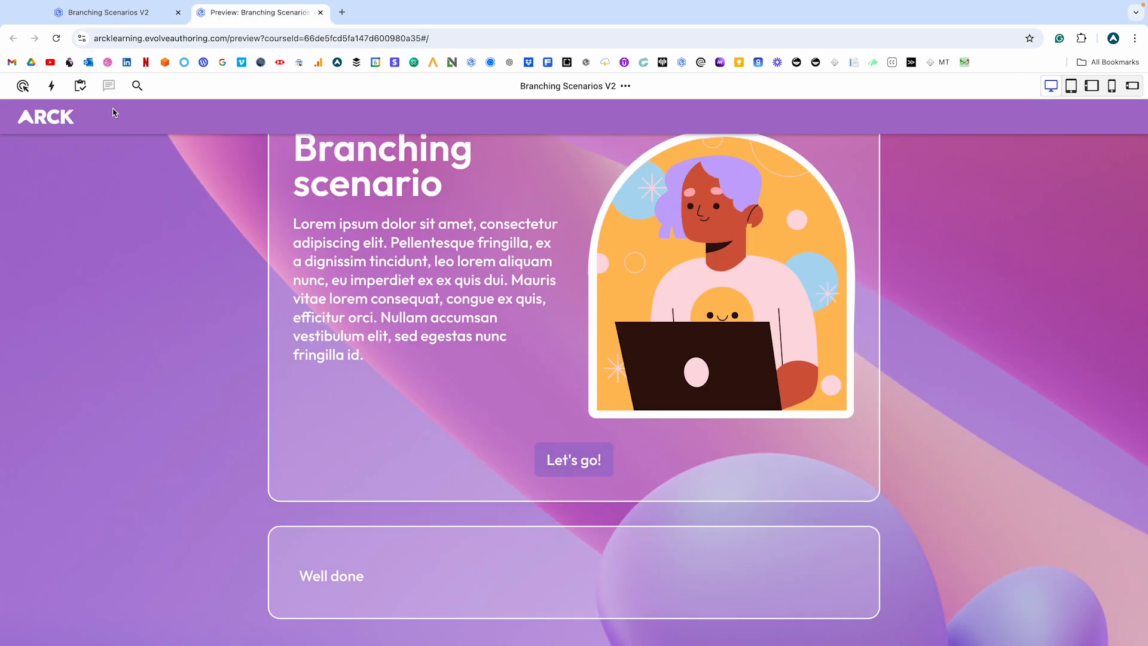
pyautogui.click(56, 38)
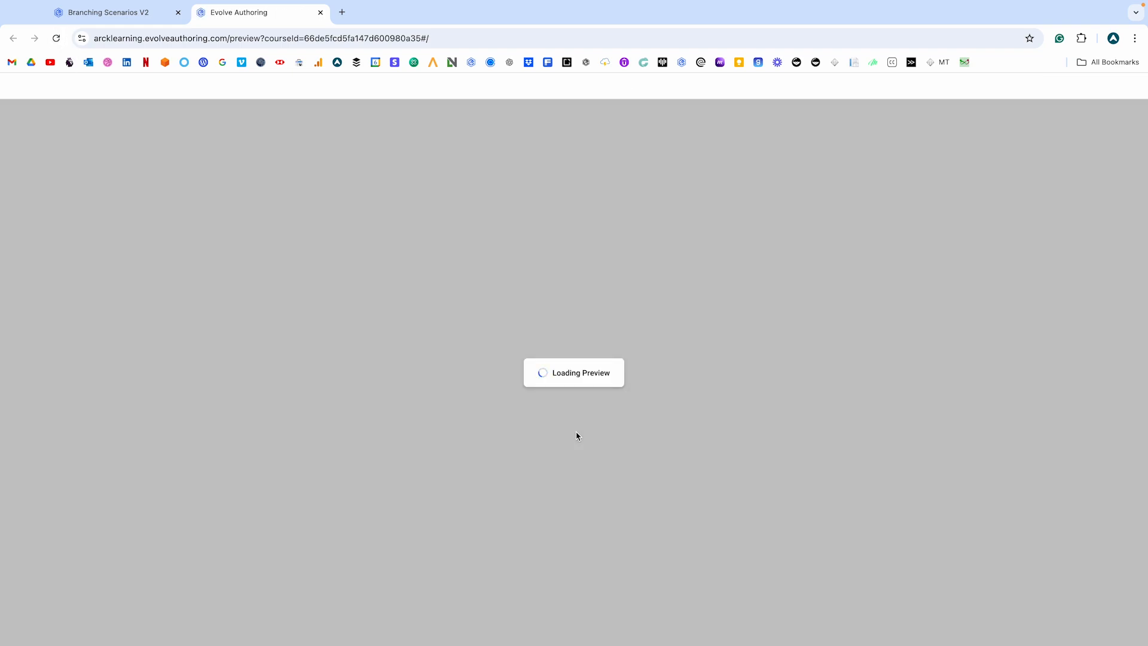
pyautogui.scroll(-6, 578, 436)
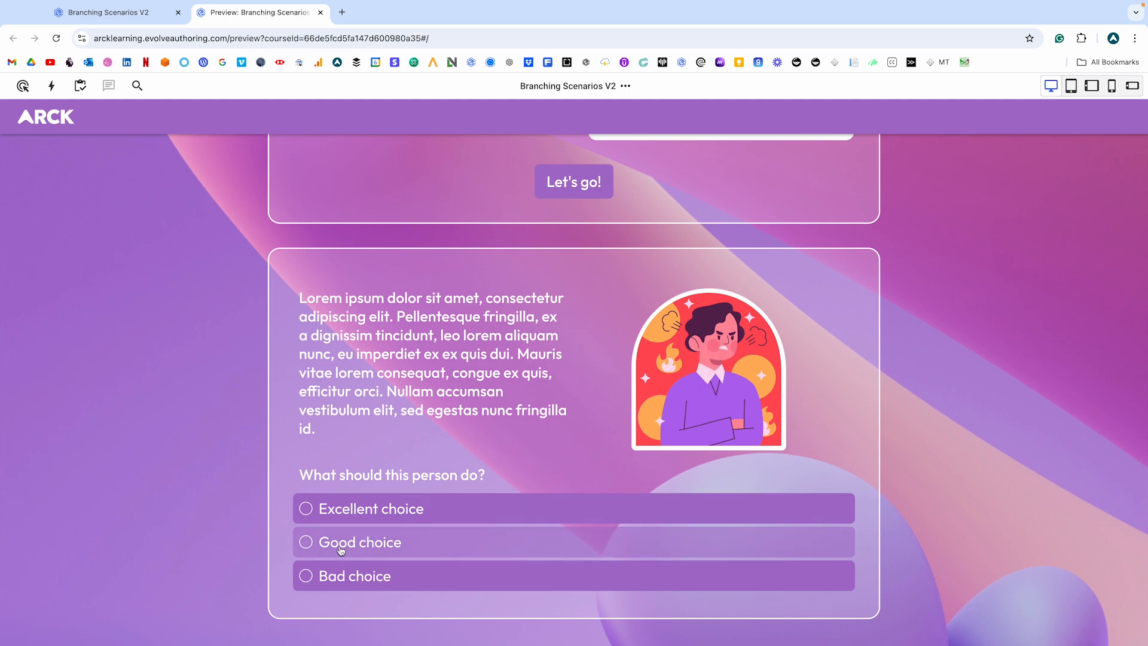
pyautogui.click(332, 511)
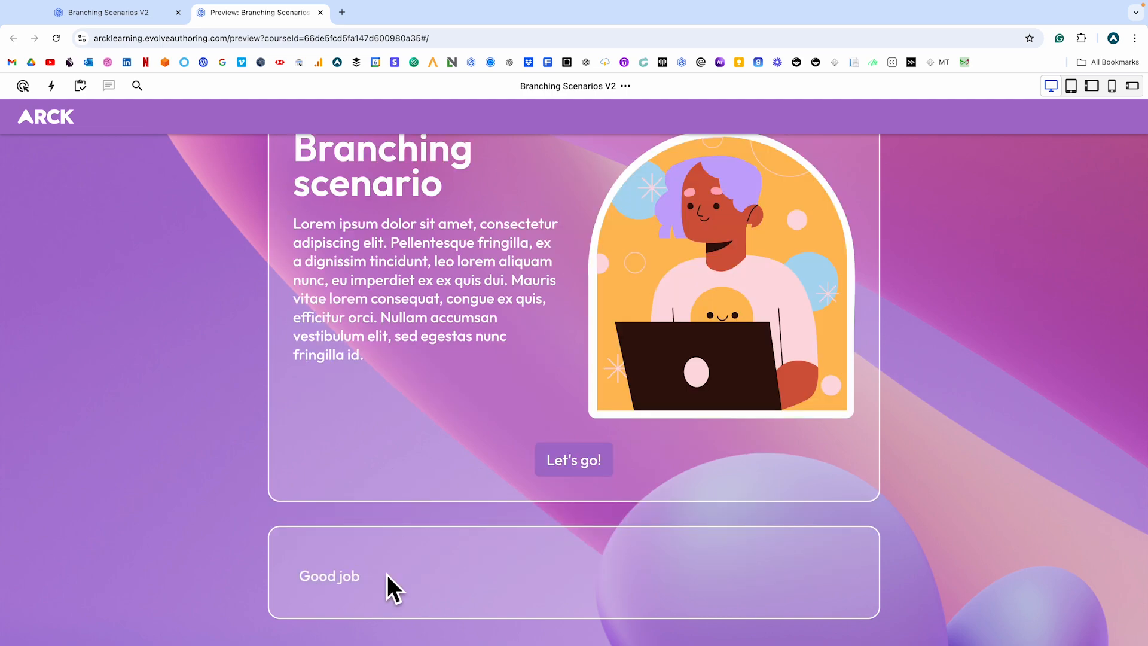
pyautogui.click(102, 12)
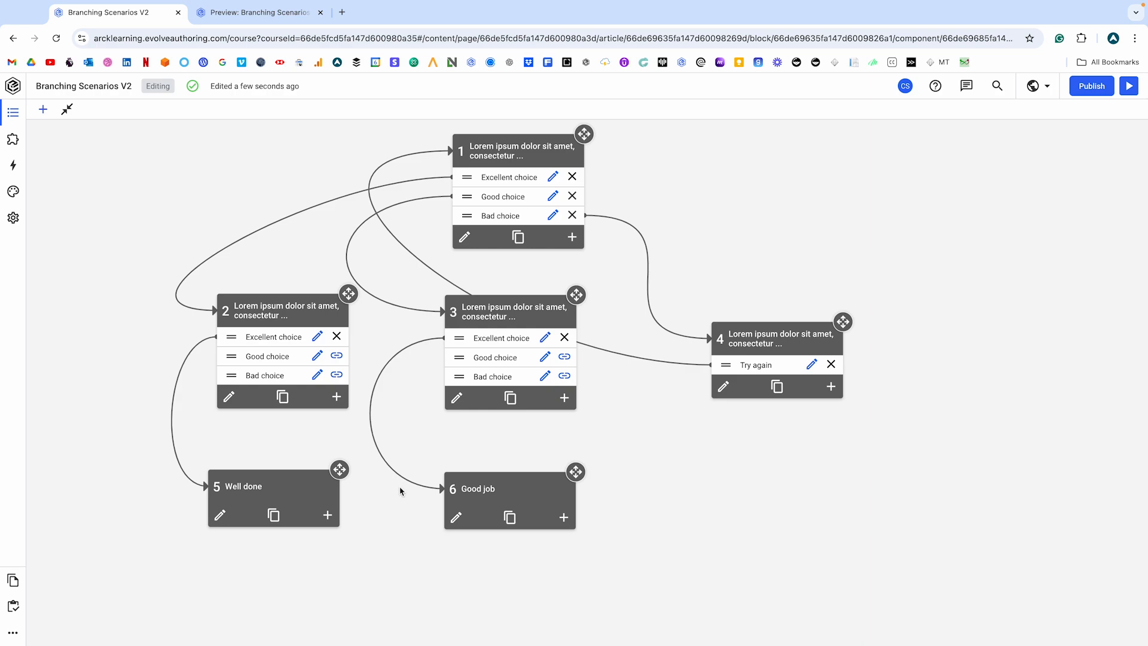
pyautogui.moveTo(580, 476); pyautogui.dragTo(570, 471)
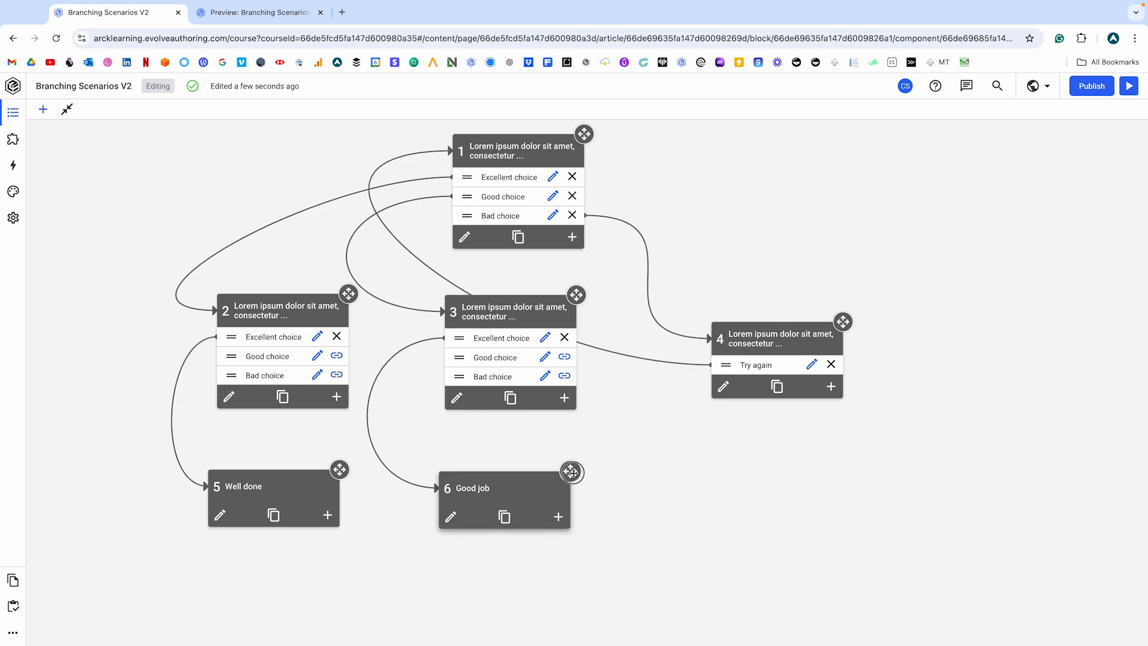
# Reload the preview, test "Bad choice" followed by "Try again", and move item 4 up and left, level with items 2 and 3.
pyautogui.click(228, 14)
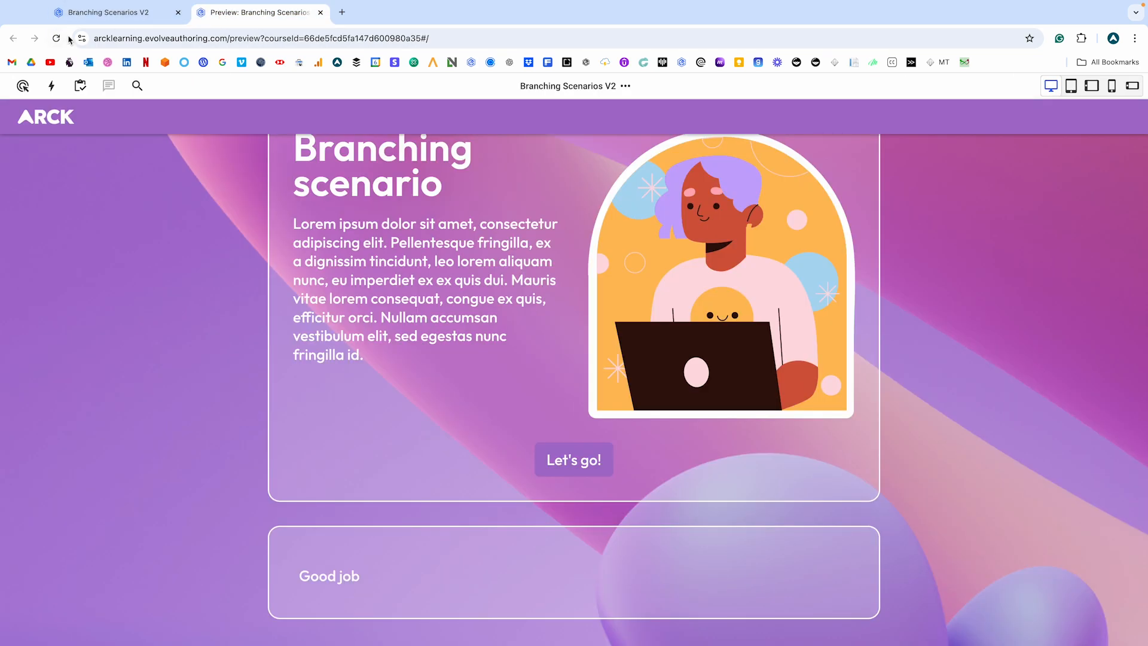
pyautogui.click(56, 38)
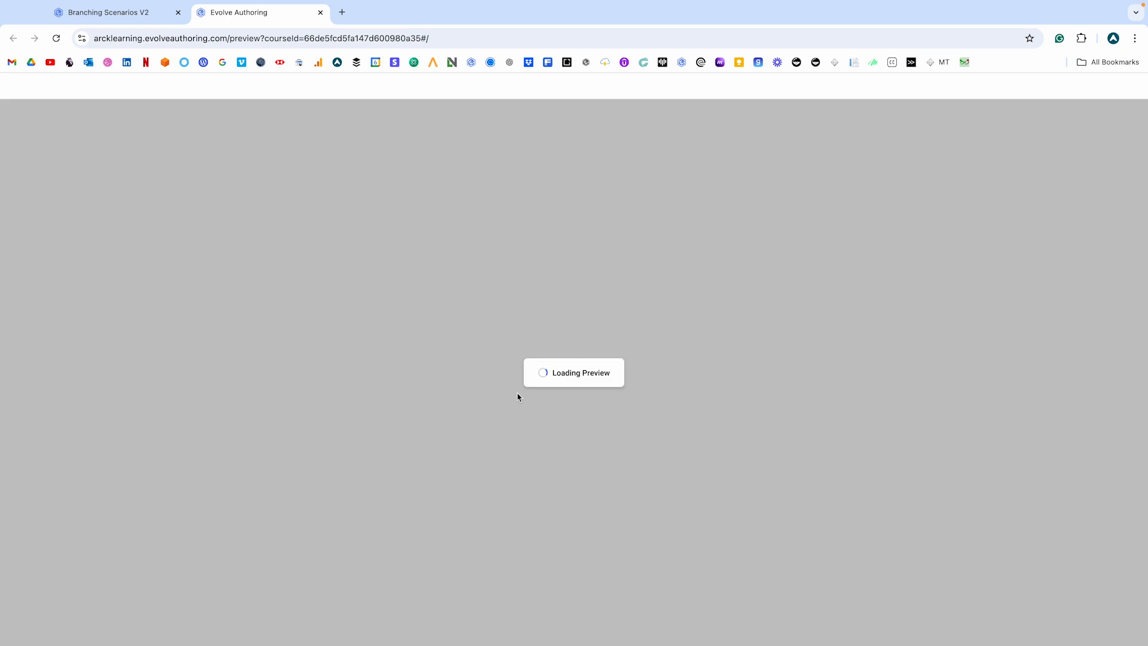
pyautogui.scroll(-6, 489, 374)
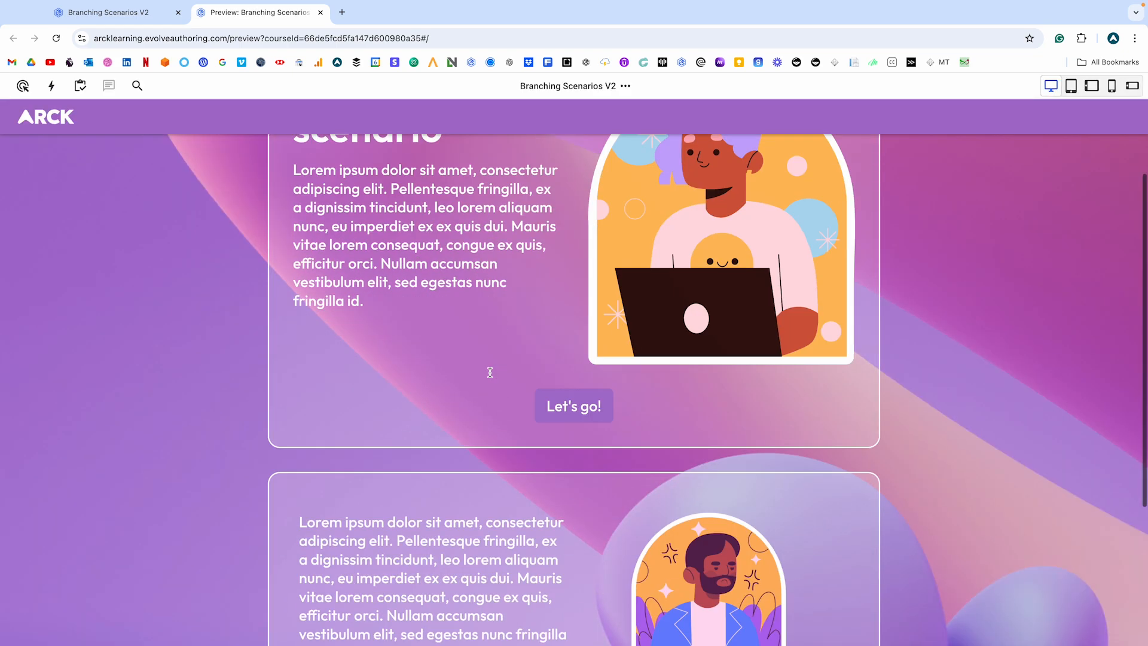
pyautogui.click(410, 584)
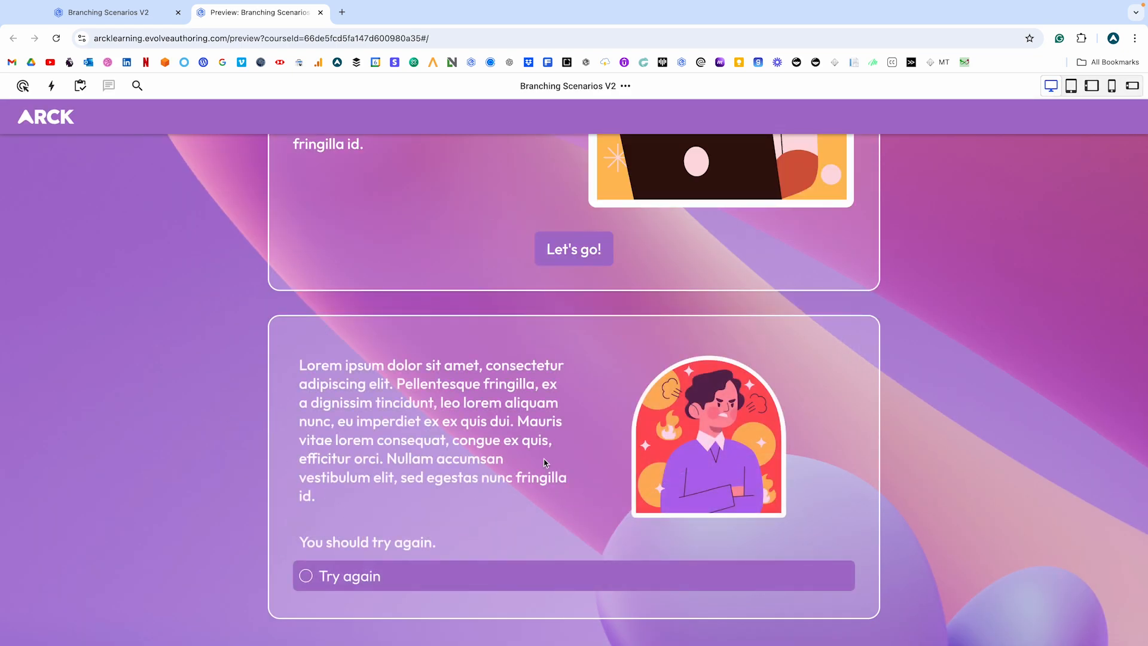
pyautogui.click(345, 589)
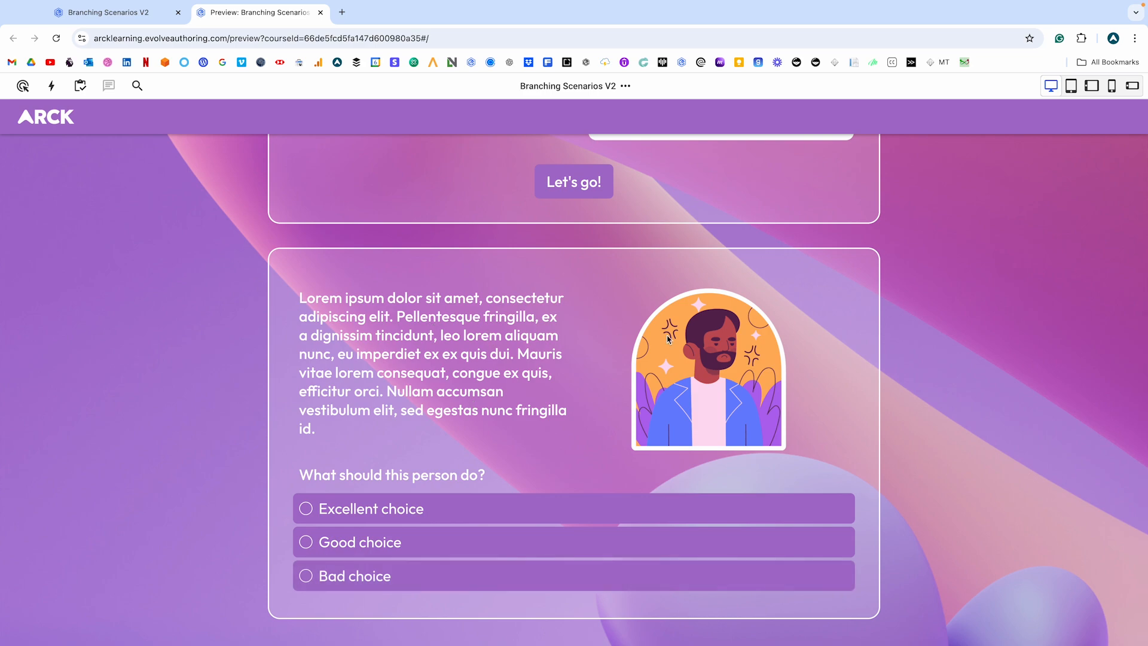
pyautogui.click(108, 12)
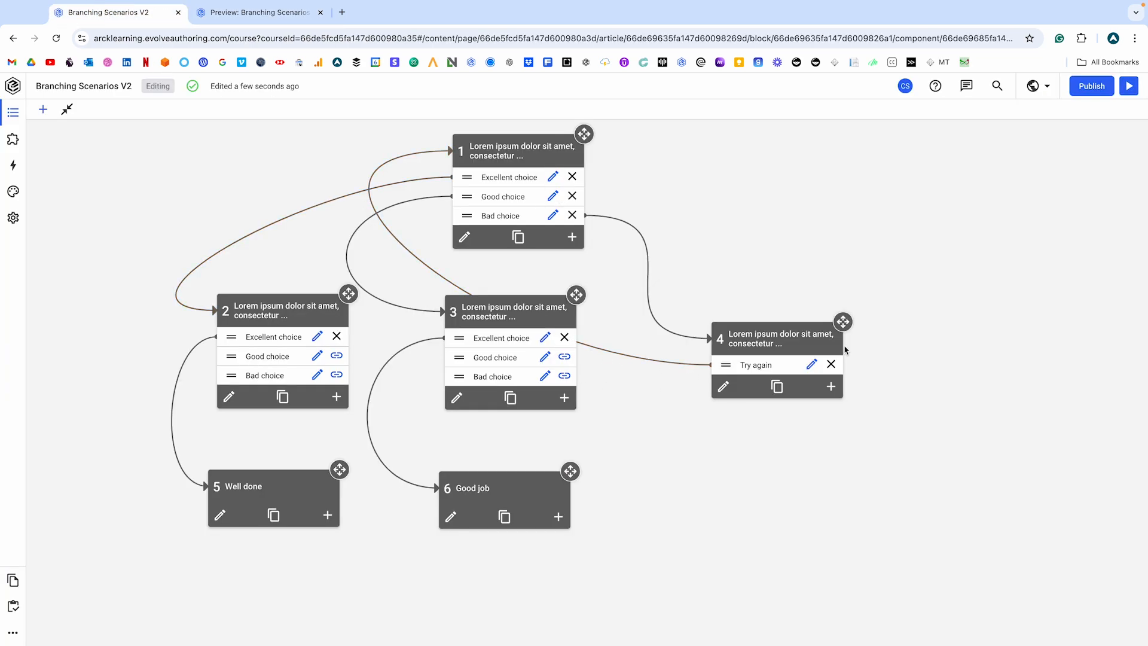
pyautogui.moveTo(843, 321); pyautogui.dragTo(830, 297)
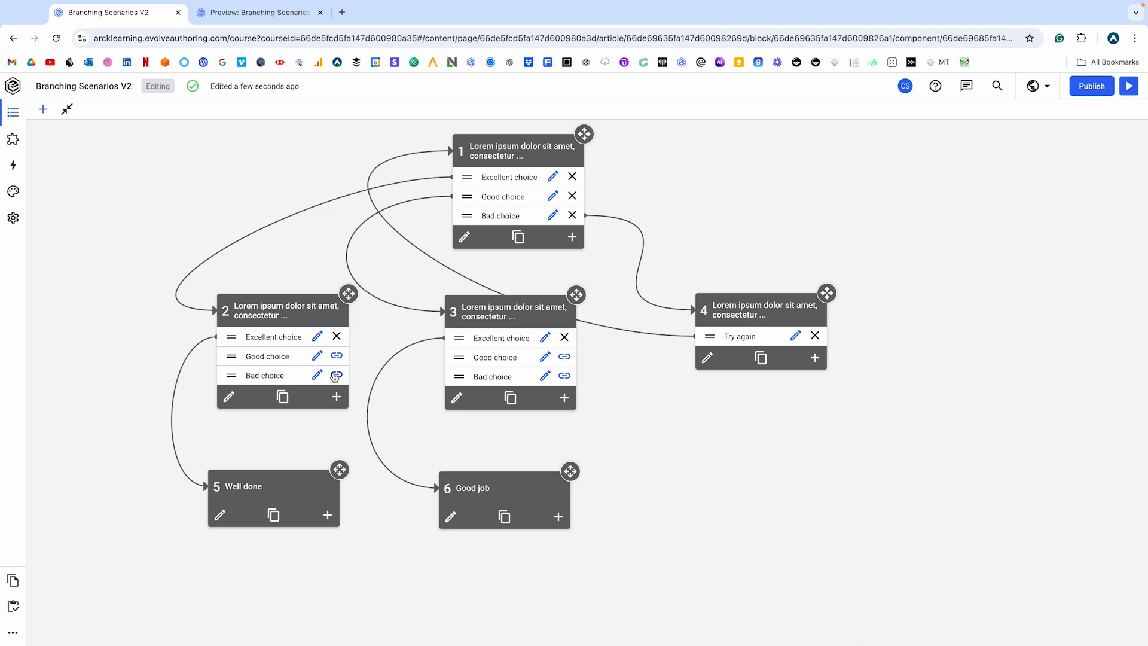
# Review the branching layout from the start item down to the end items, and return to the course preview.
pyautogui.scroll(-3, 503, 508)
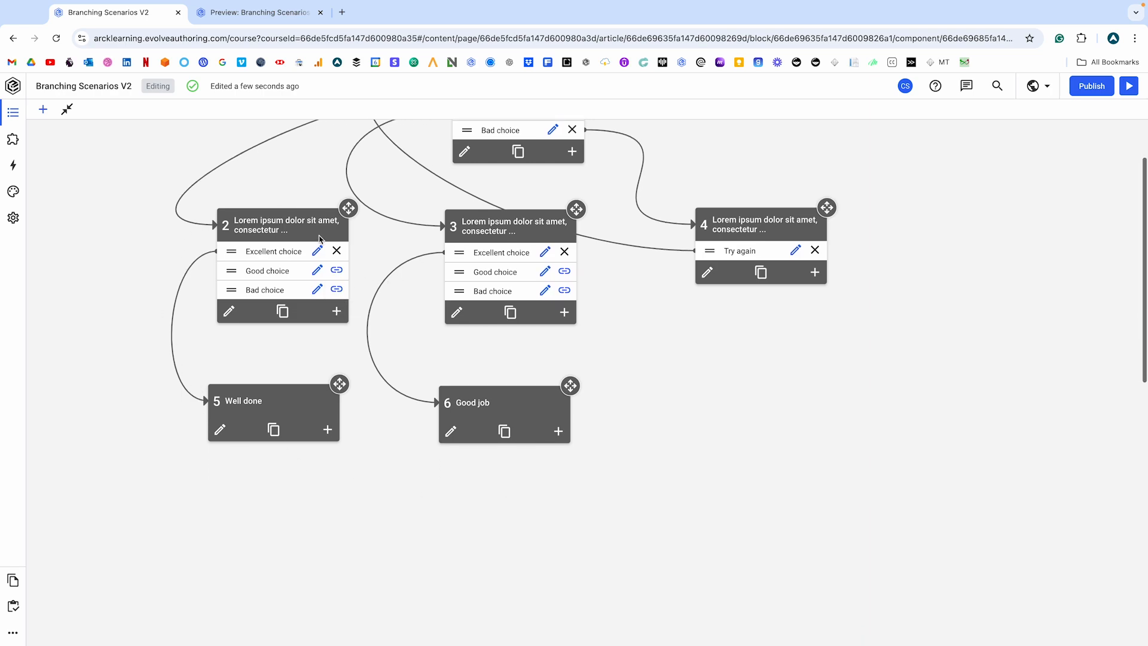
pyautogui.scroll(3, 503, 419)
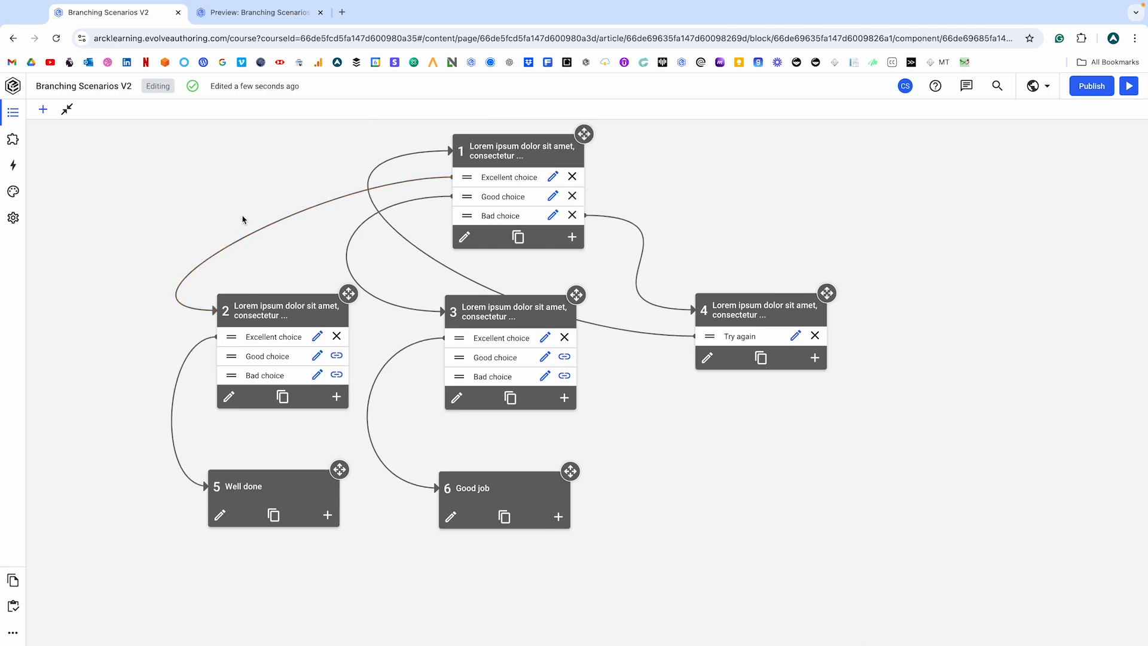
pyautogui.scroll(-3, 167, 204)
pyautogui.scroll(3, 167, 204)
pyautogui.scroll(-5, 183, 443)
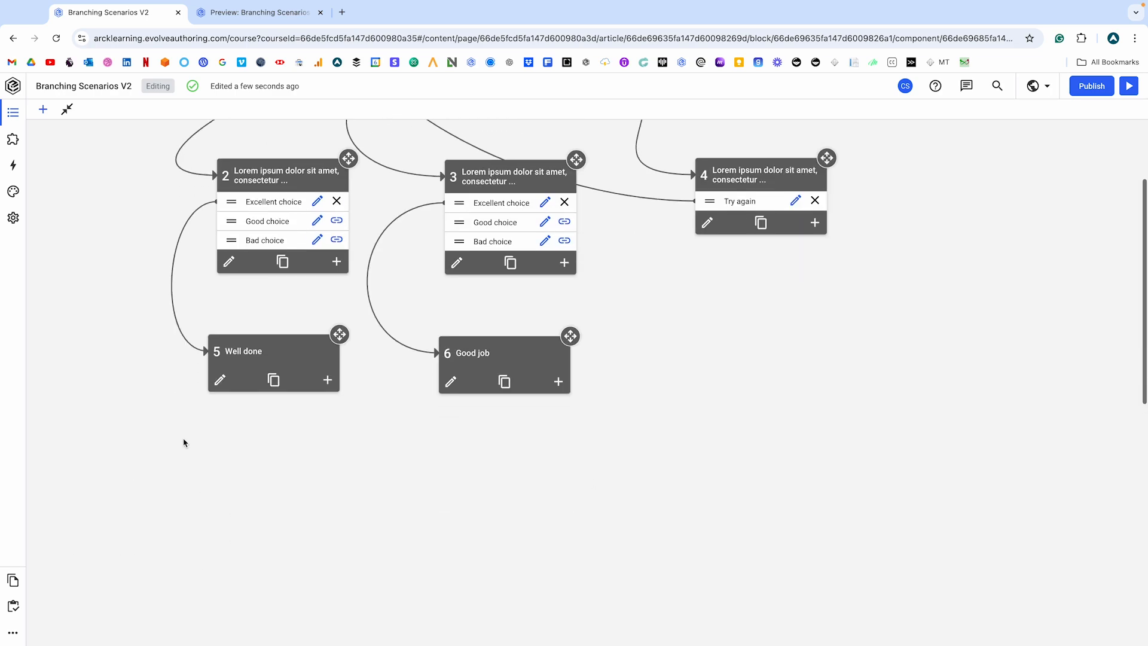
pyautogui.scroll(5, 184, 443)
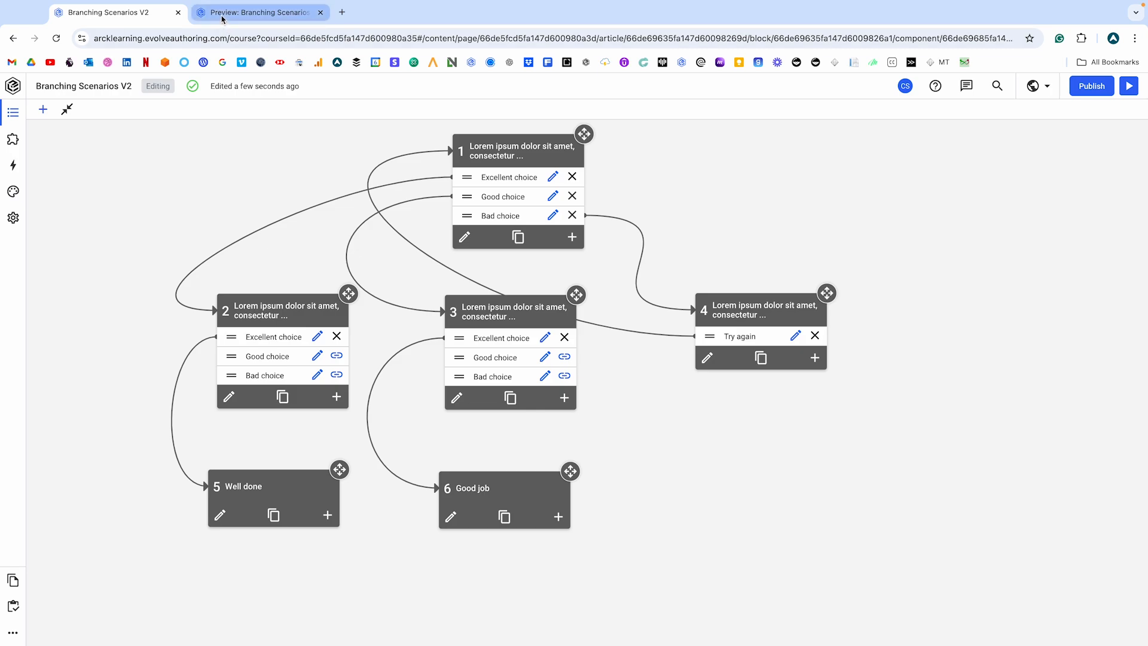
pyautogui.click(273, 18)
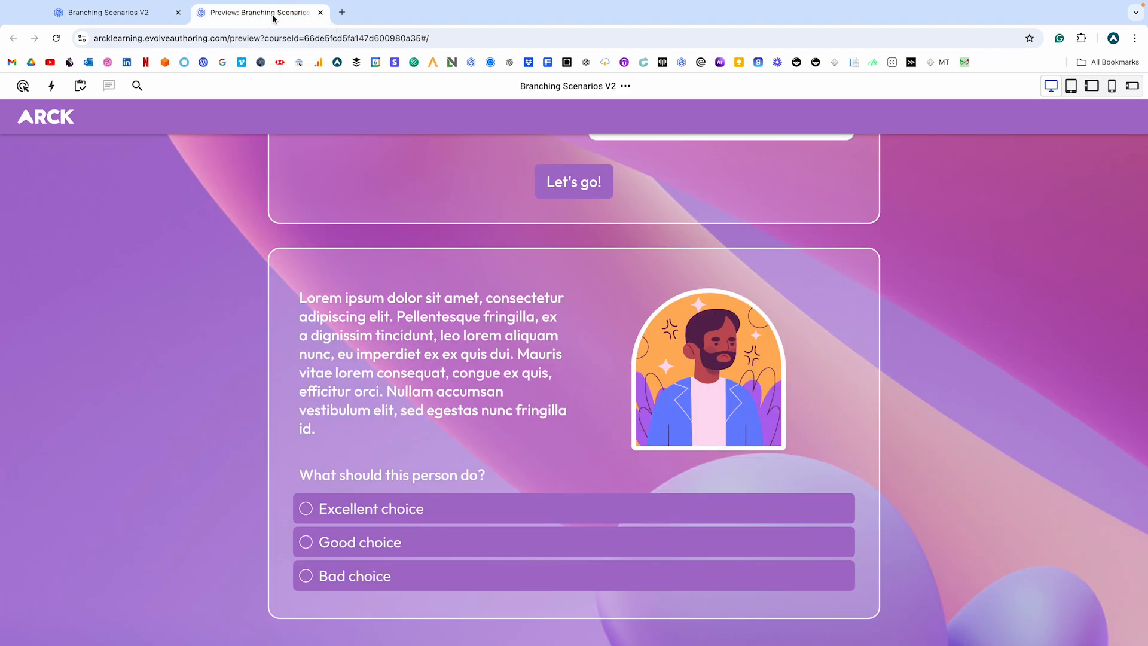
# Review the intro and question in the preview, then hide the 1.2 Branching interaction article in the course structure.
pyautogui.scroll(5, 214, 218)
pyautogui.scroll(-5, 219, 233)
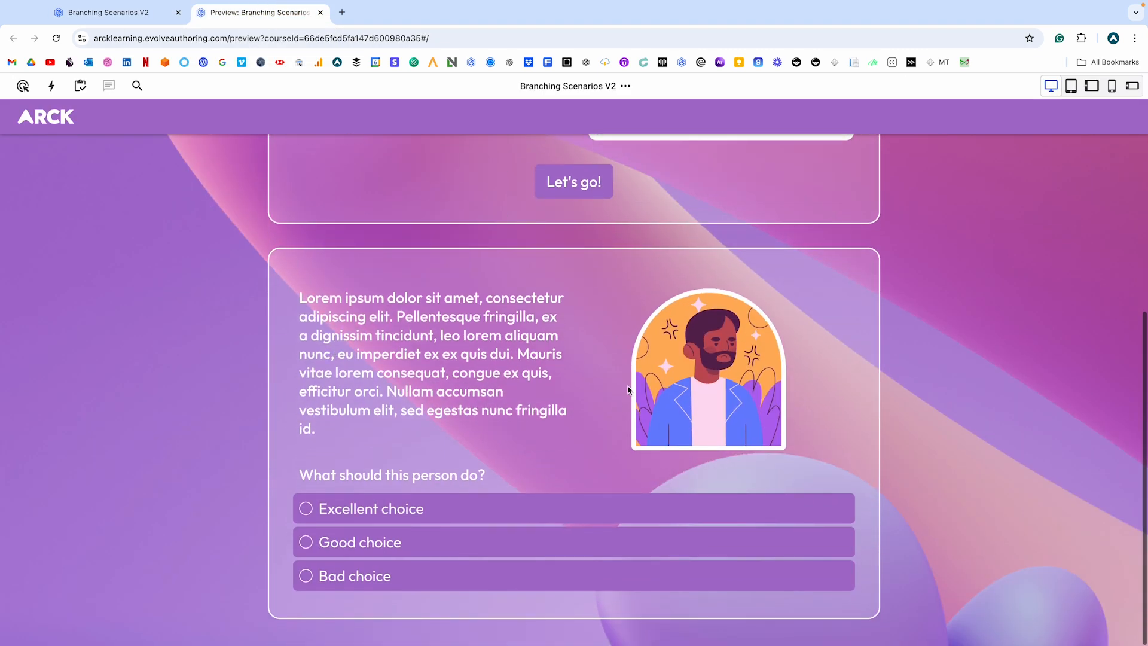
pyautogui.scroll(5, 263, 281)
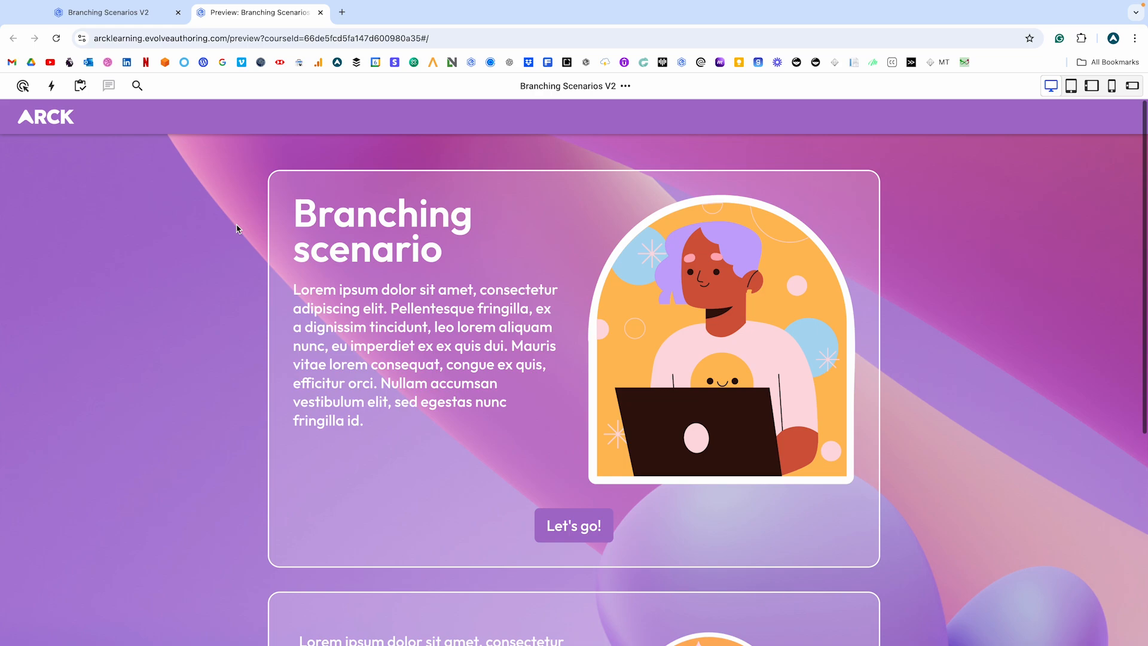
pyautogui.click(119, 12)
pyautogui.click(71, 109)
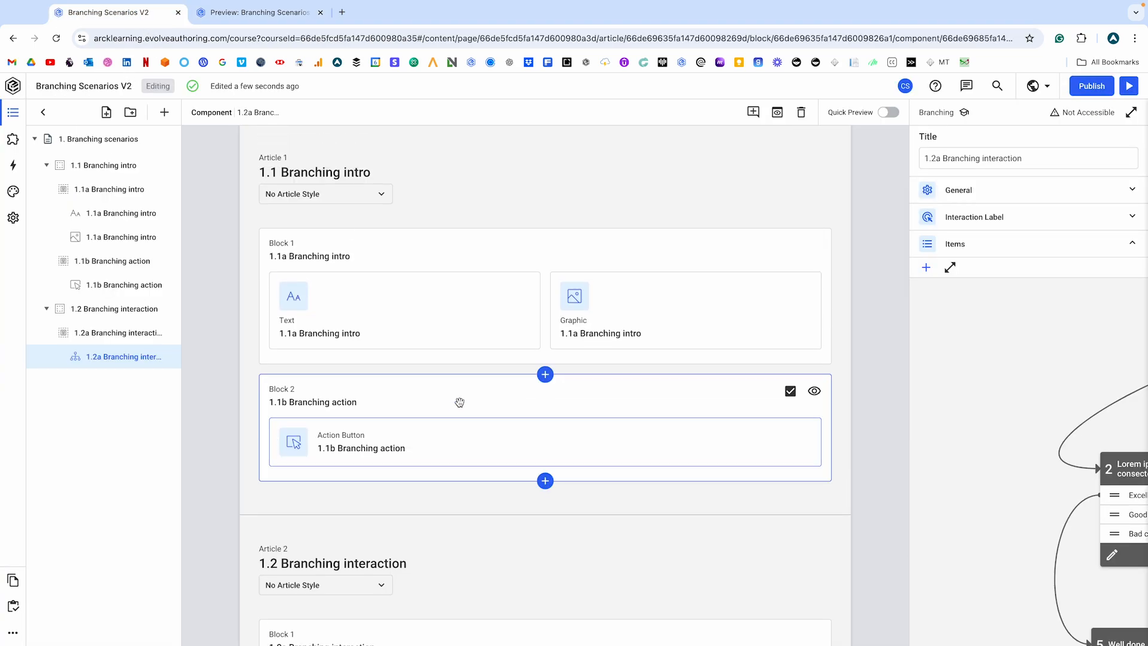
pyautogui.scroll(-2, 458, 407)
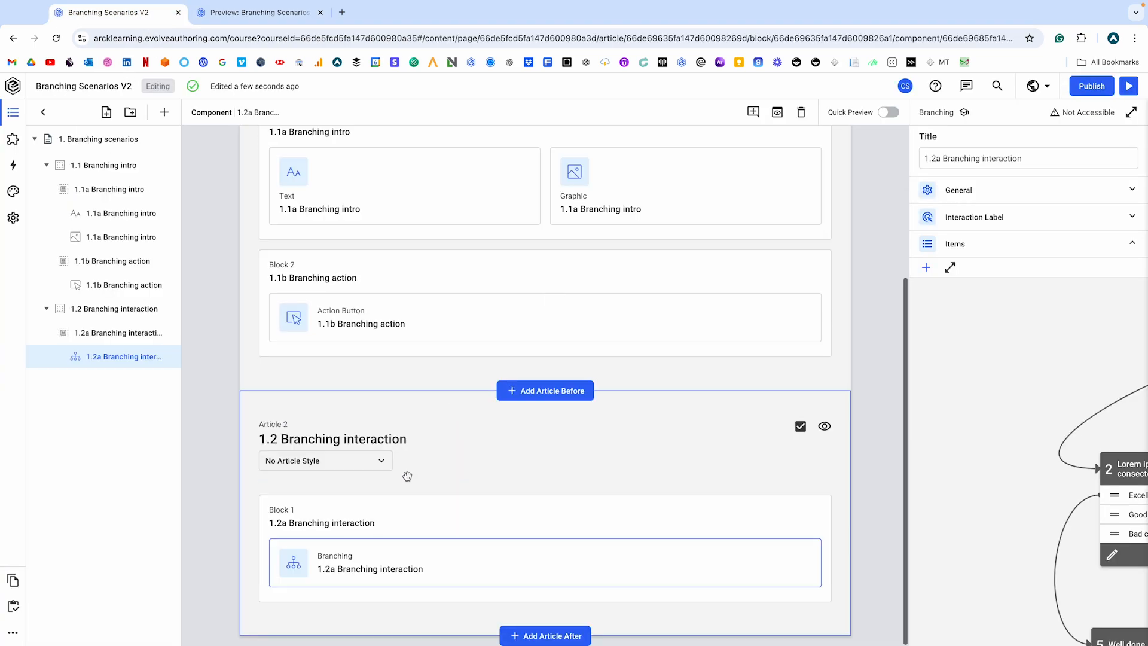
pyautogui.click(825, 425)
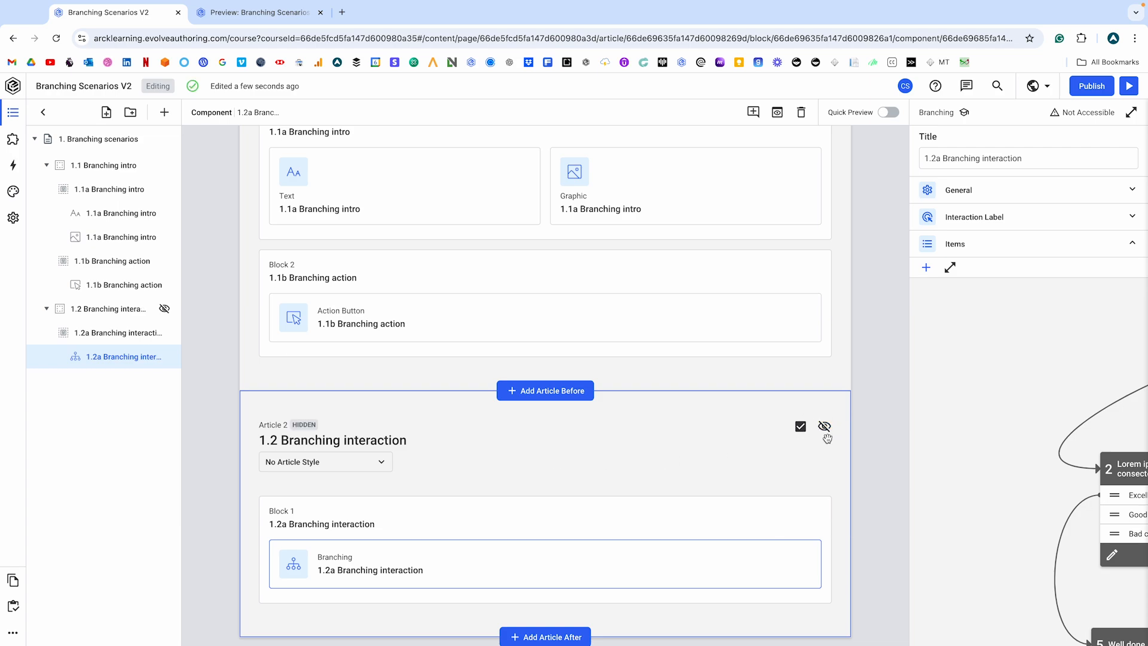
# Check the intro page in the course preview, try its "Let's go!" button, and return to the course editor.
pyautogui.click(264, 13)
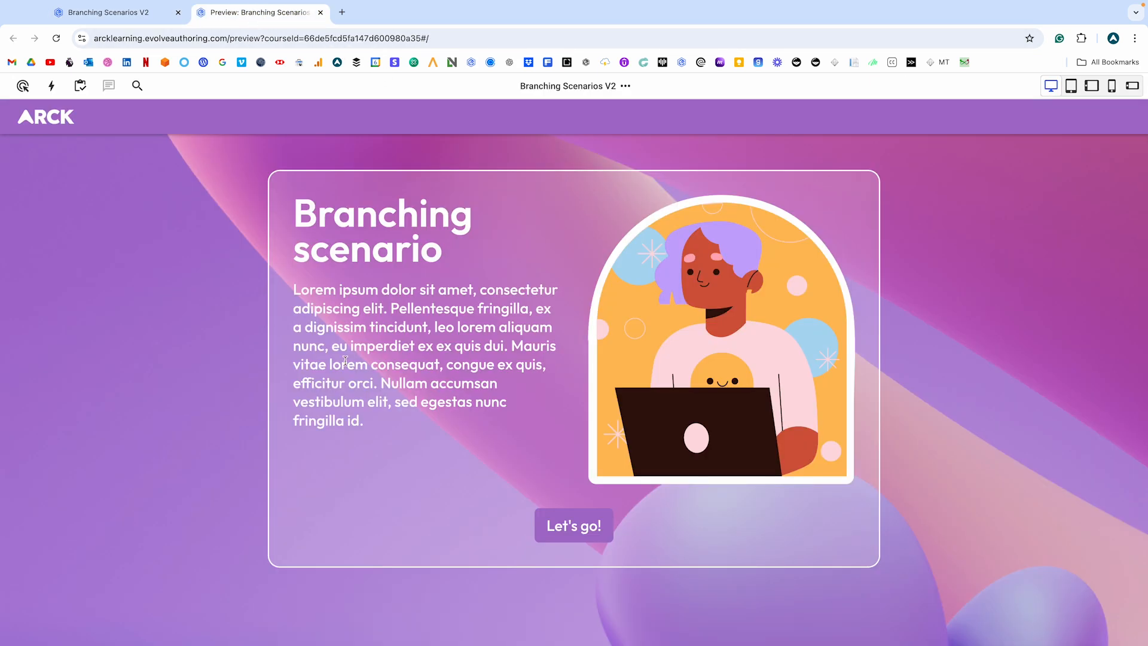
pyautogui.click(574, 527)
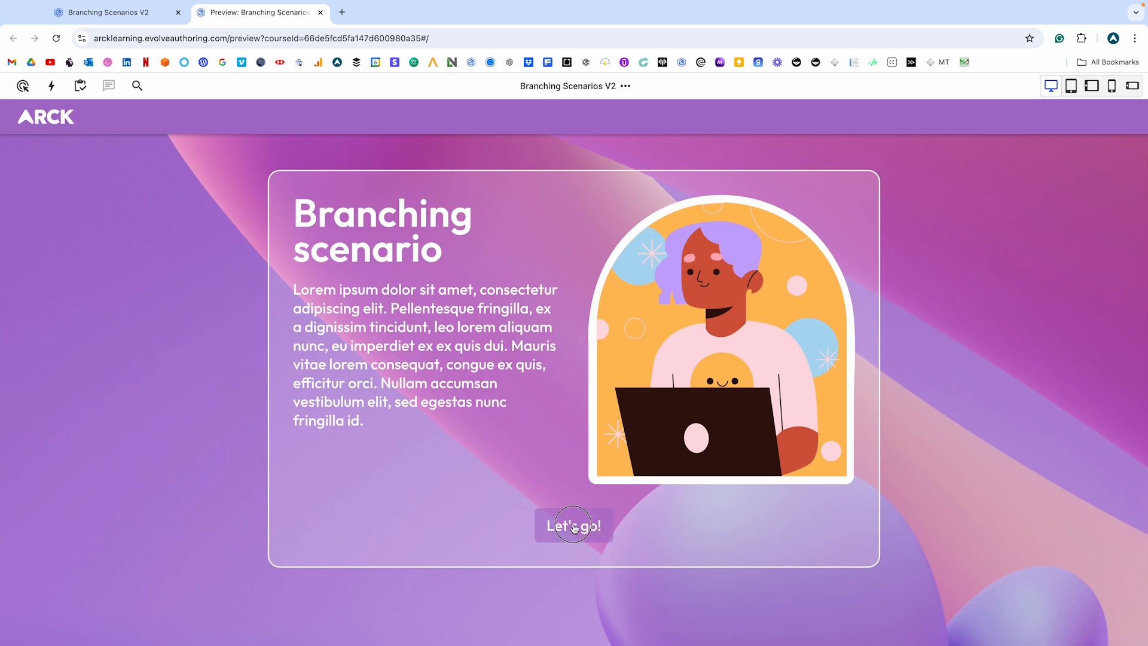
pyautogui.click(107, 12)
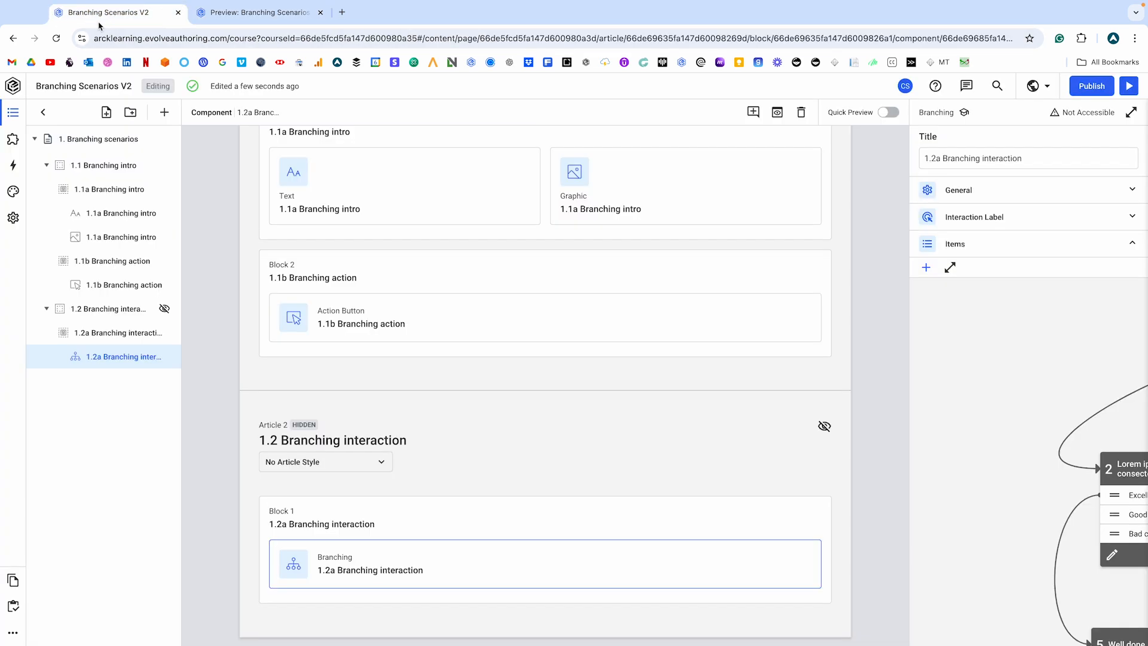
# Create a new logic trigger and name it "1.1 Branch reveal".
pyautogui.click(12, 166)
pyautogui.click(191, 140)
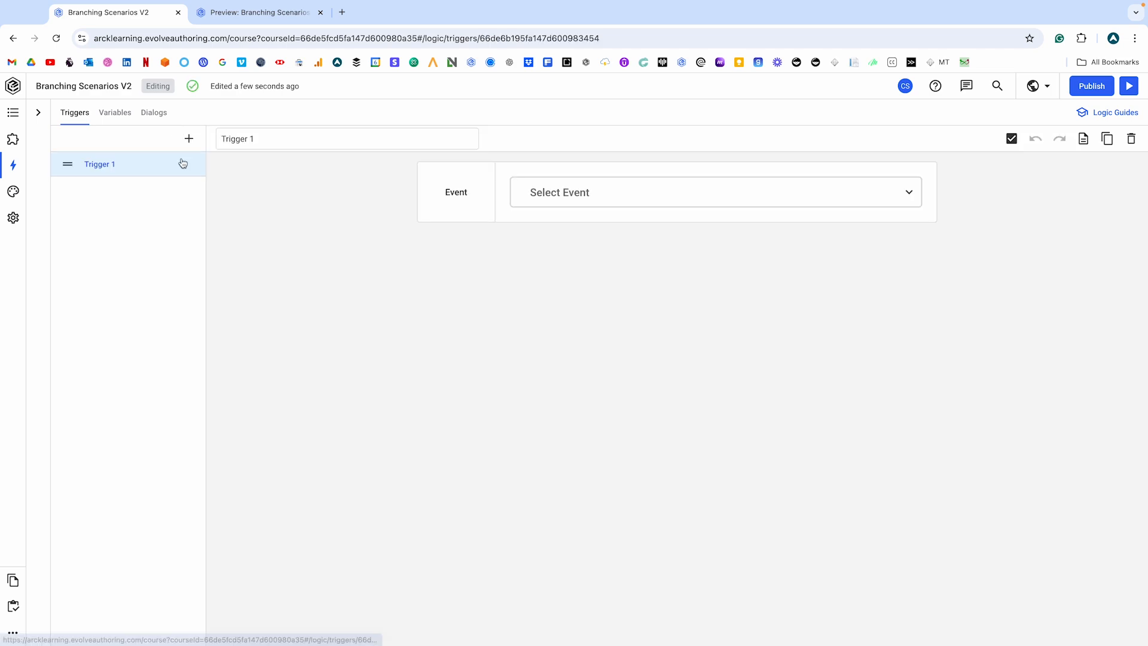
pyautogui.moveTo(256, 137); pyautogui.dragTo(216, 136)
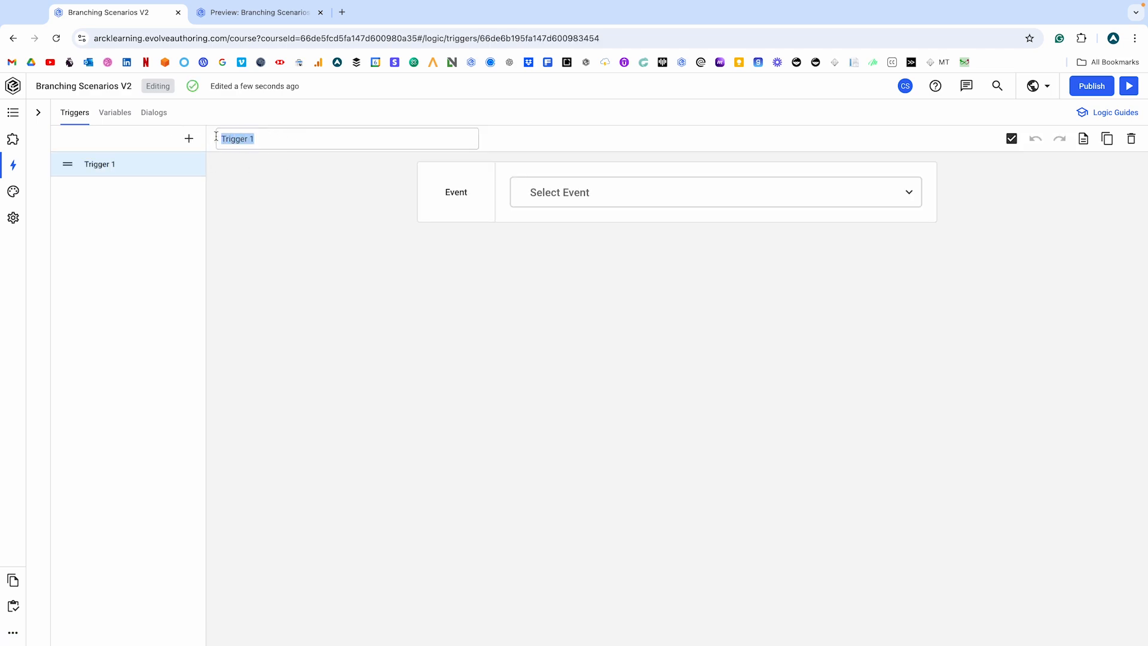
pyautogui.write('1.1 Branch reveal')
# Set the trigger's event to Action Button Clicked, with 1.1b Branching action as the condition's action button.
pyautogui.click(580, 195)
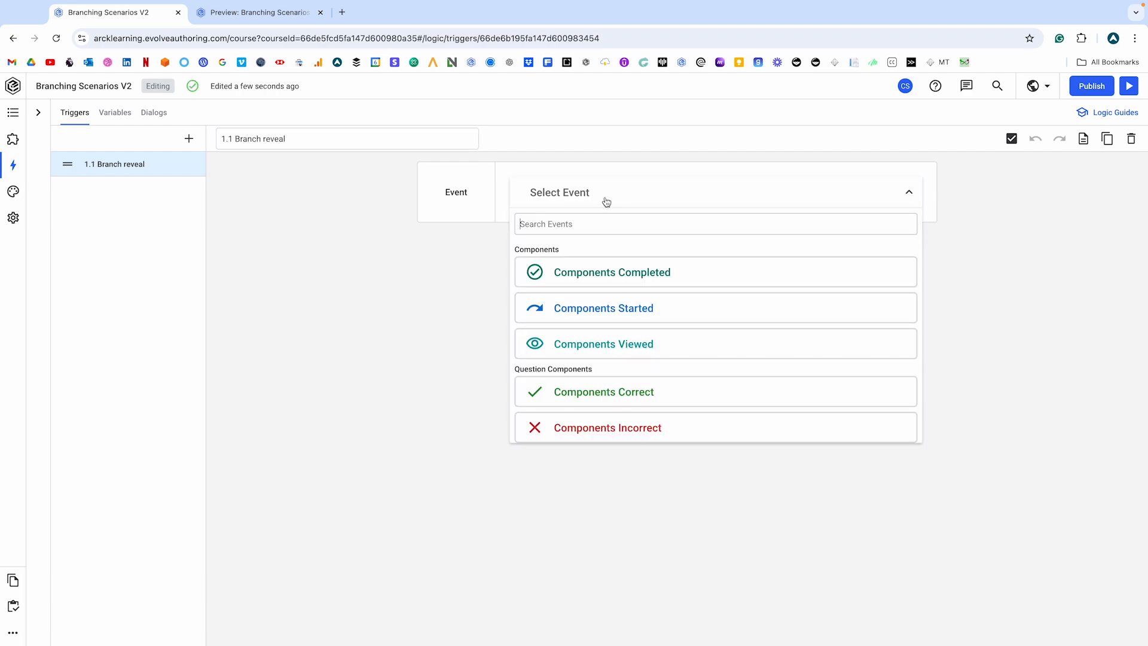
pyautogui.scroll(-2, 675, 322)
pyautogui.scroll(-1, 674, 322)
pyautogui.click(658, 312)
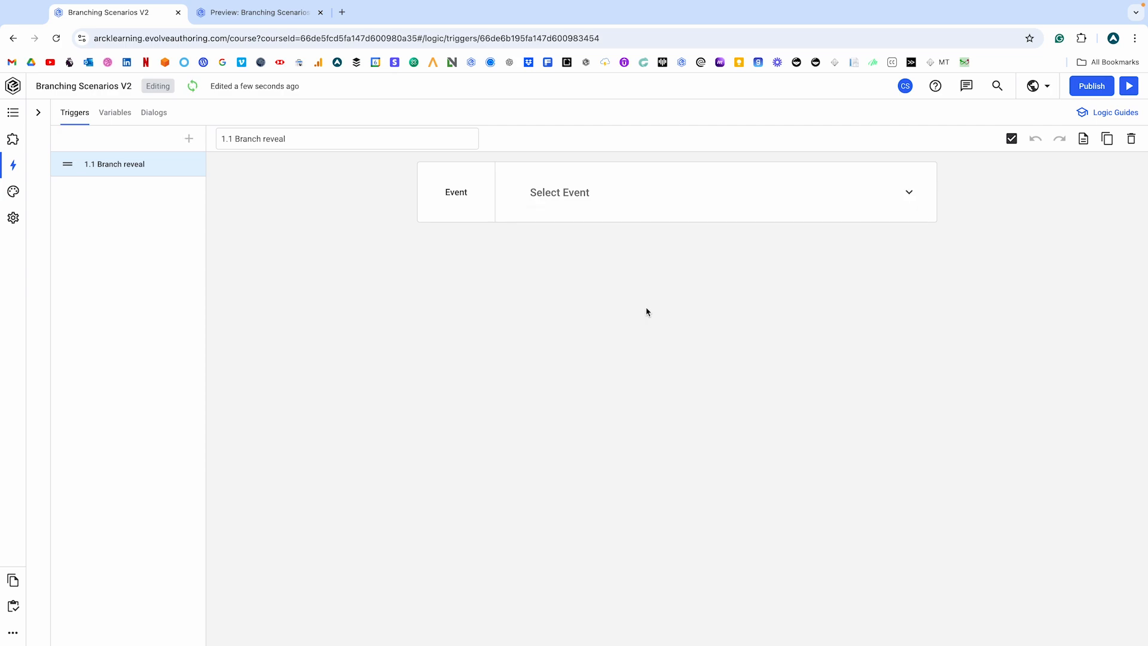
pyautogui.click(564, 290)
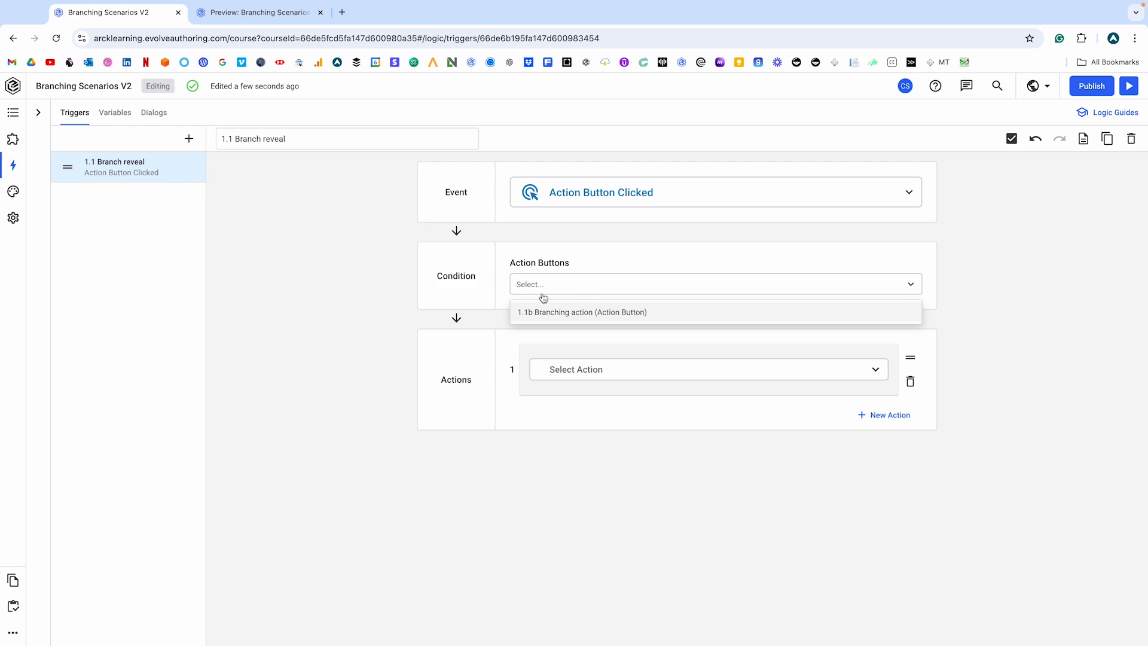
pyautogui.click(566, 314)
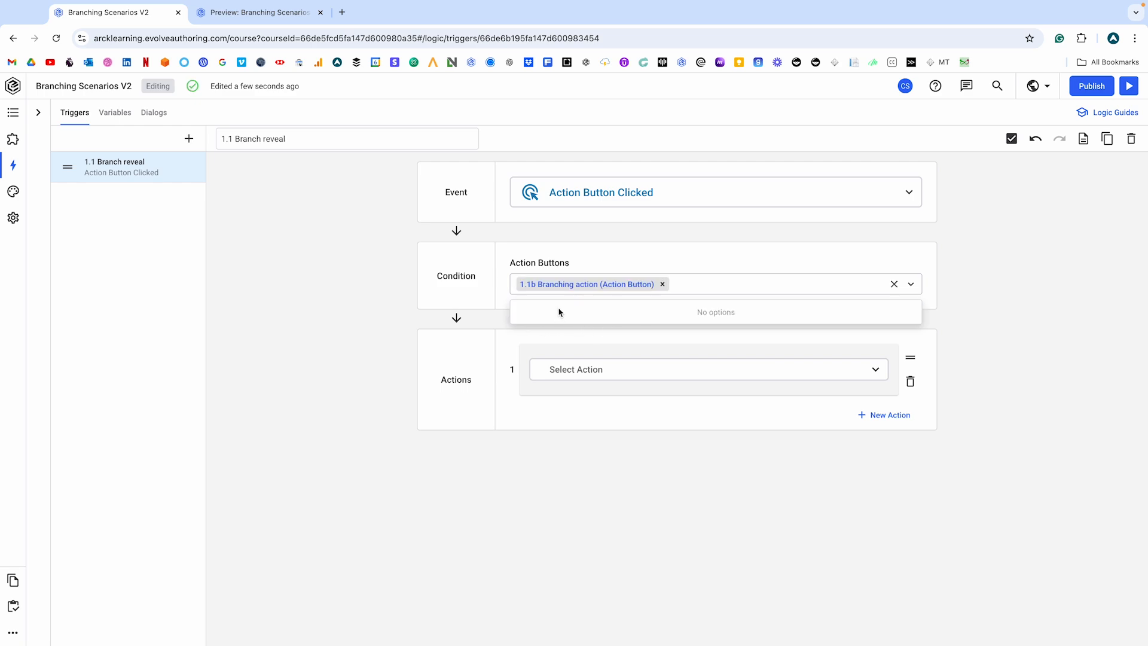
pyautogui.click(463, 258)
# Set the trigger's first action to Show Hidden Articles for the 1.2 Branching interaction article.
pyautogui.click(625, 370)
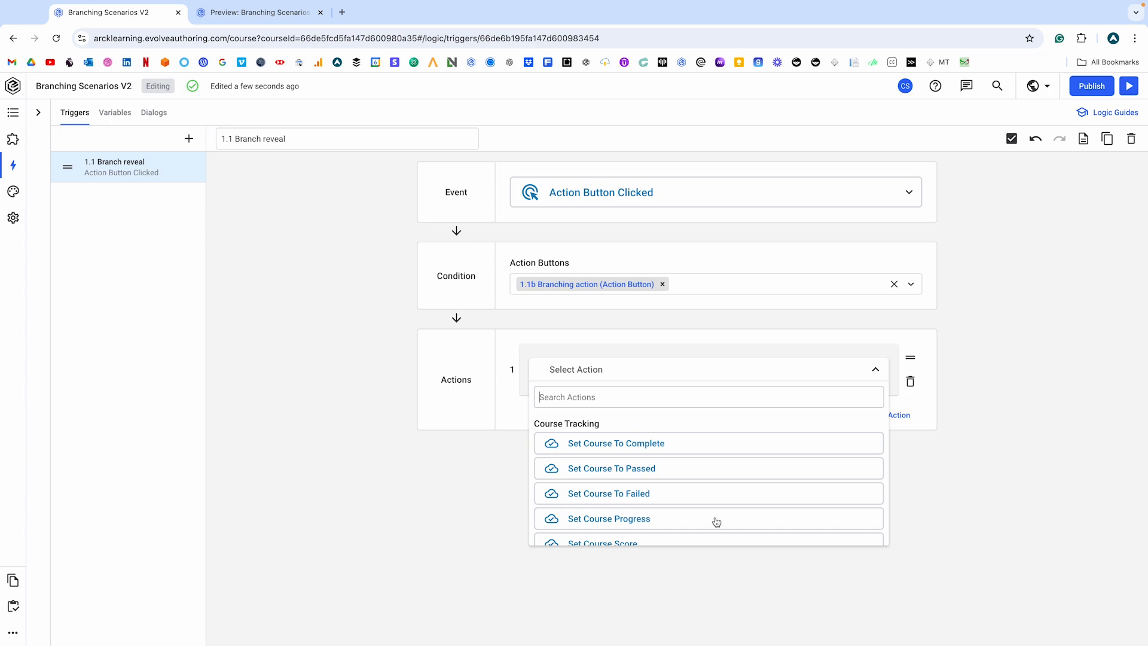
pyautogui.scroll(-6, 703, 480)
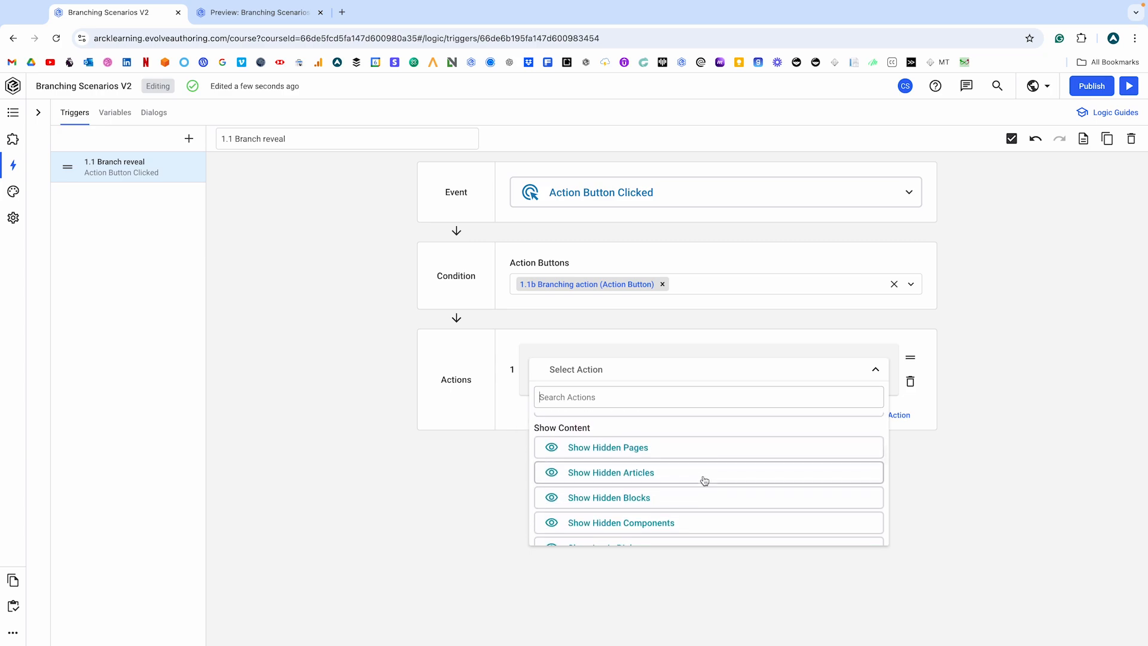
pyautogui.click(661, 477)
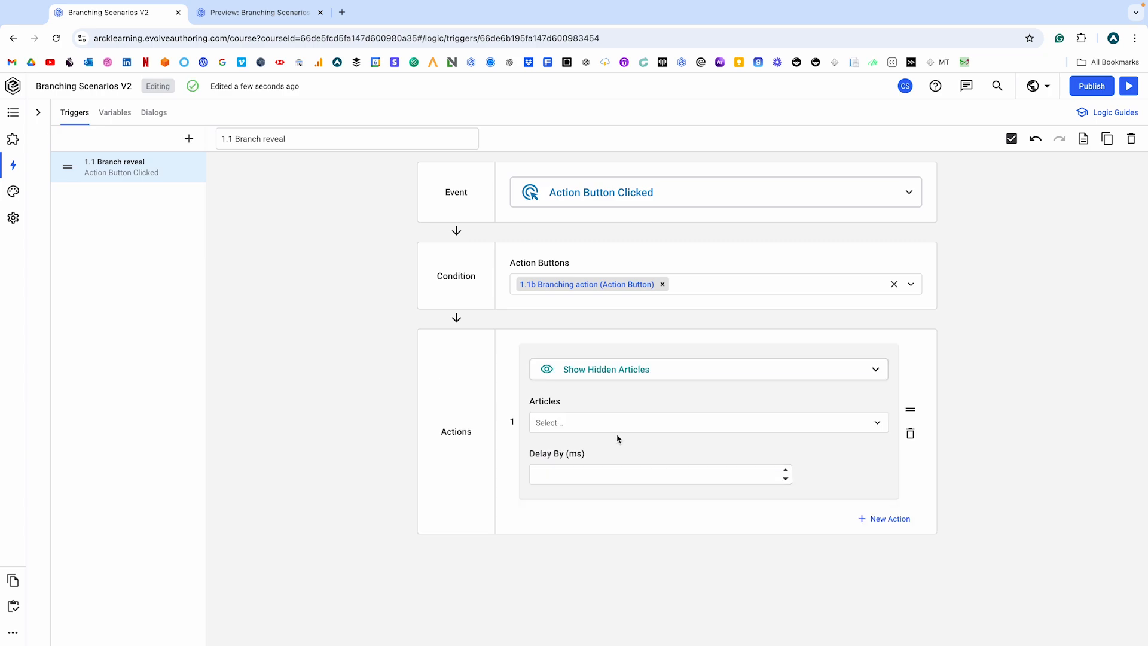
pyautogui.click(579, 421)
pyautogui.click(601, 471)
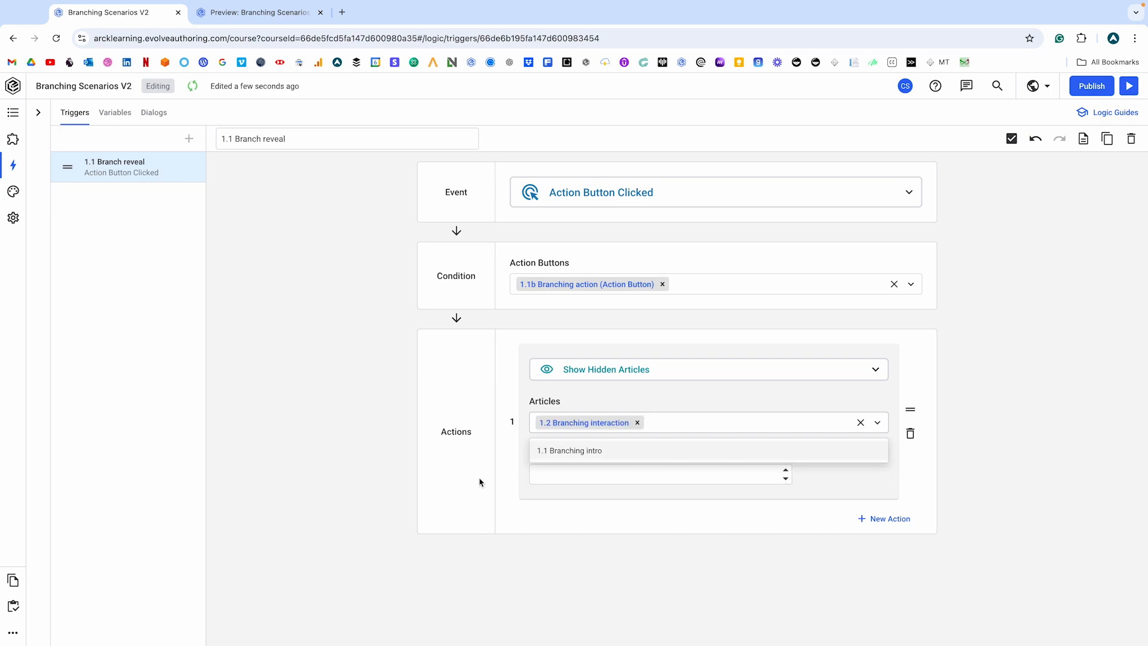
pyautogui.click(476, 480)
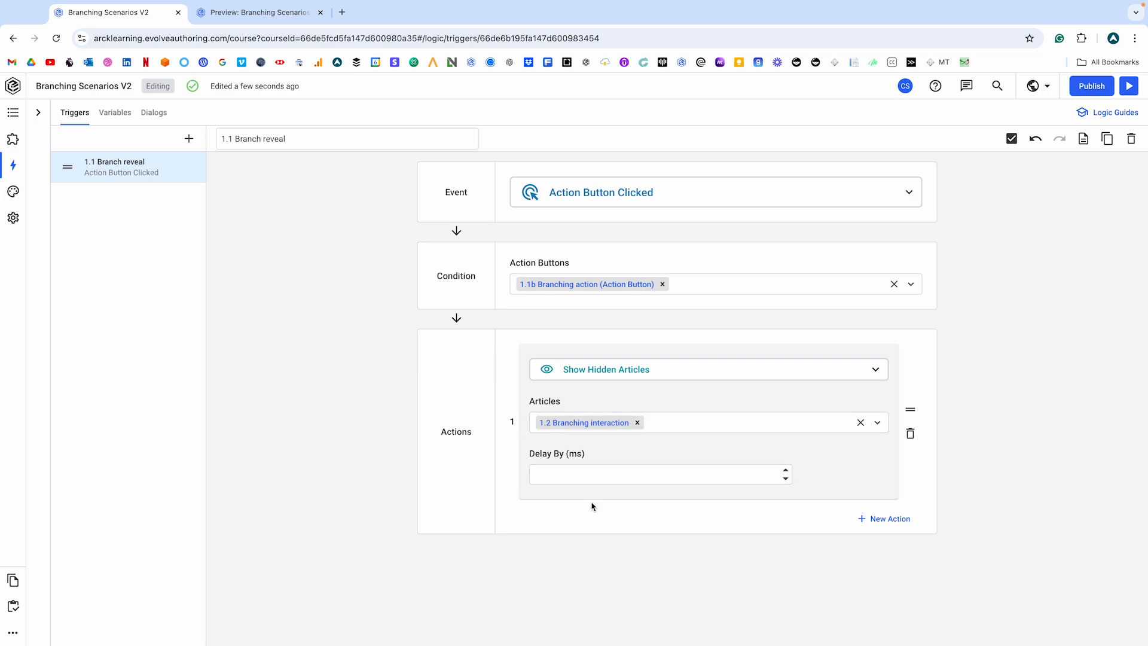
# Add a second action to the trigger that uses Hide Articles on the 1.1 Branching intro article.
pyautogui.click(890, 519)
pyautogui.click(650, 550)
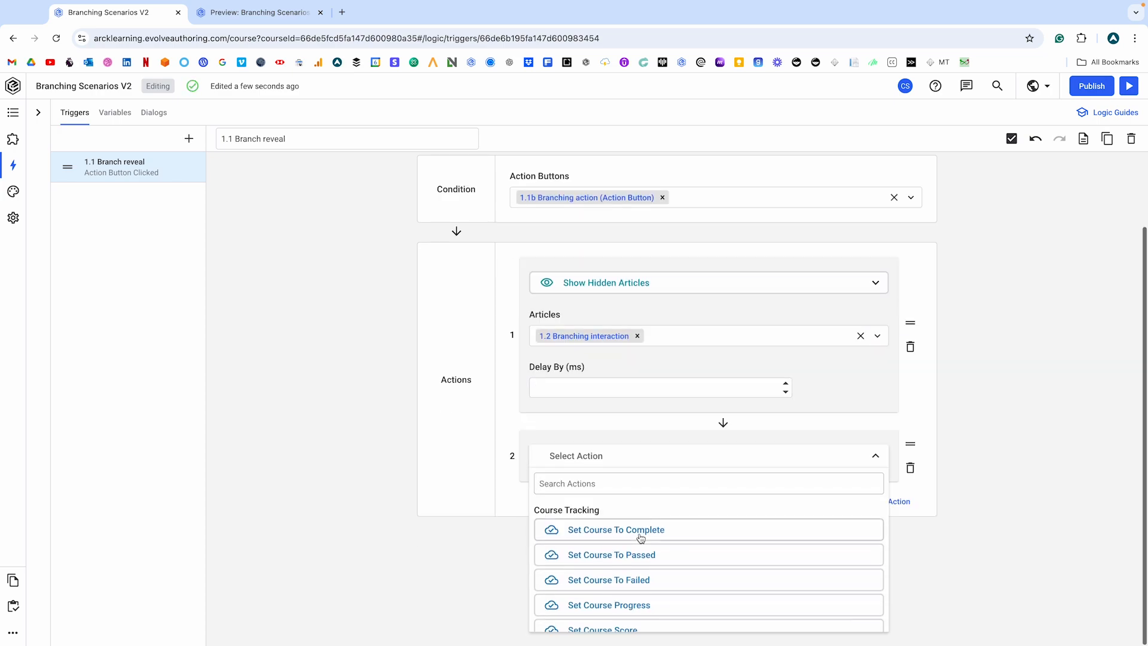
pyautogui.scroll(-5, 660, 538)
pyautogui.scroll(3, 660, 540)
pyautogui.scroll(-4, 660, 540)
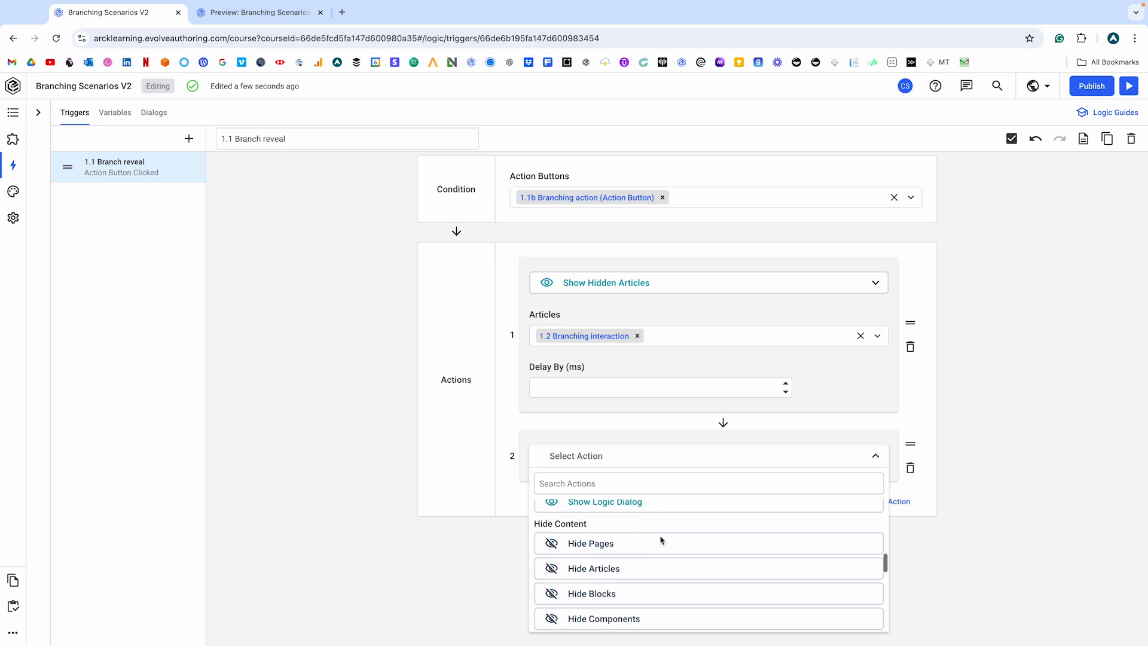
pyautogui.click(640, 561)
pyautogui.click(609, 514)
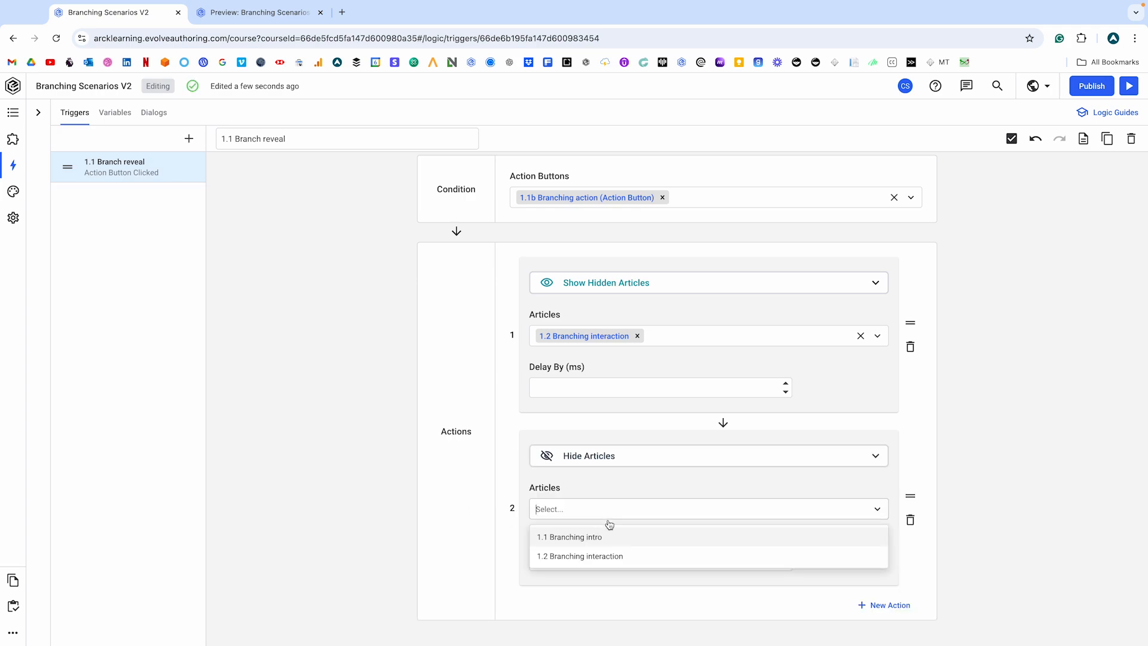
pyautogui.click(597, 539)
pyautogui.click(482, 514)
pyautogui.scroll(-3, 472, 524)
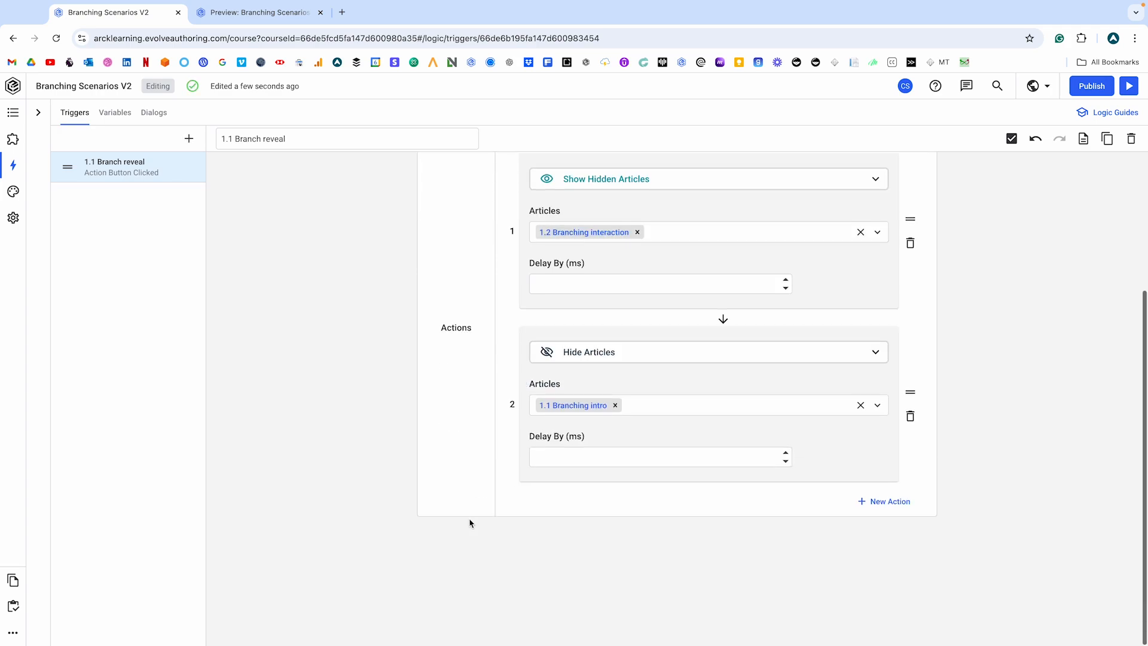
pyautogui.scroll(5, 430, 507)
# Test the "Let's go!" button in the course preview, compare the result with the trigger, and return to the editor.
pyautogui.click(227, 13)
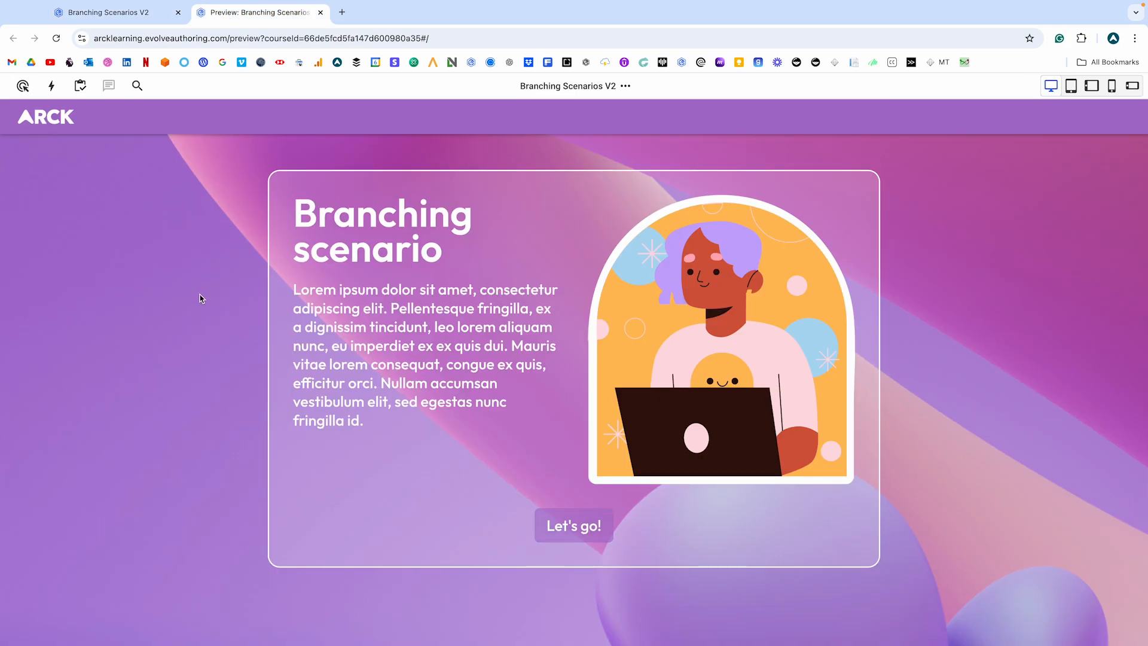
pyautogui.click(560, 527)
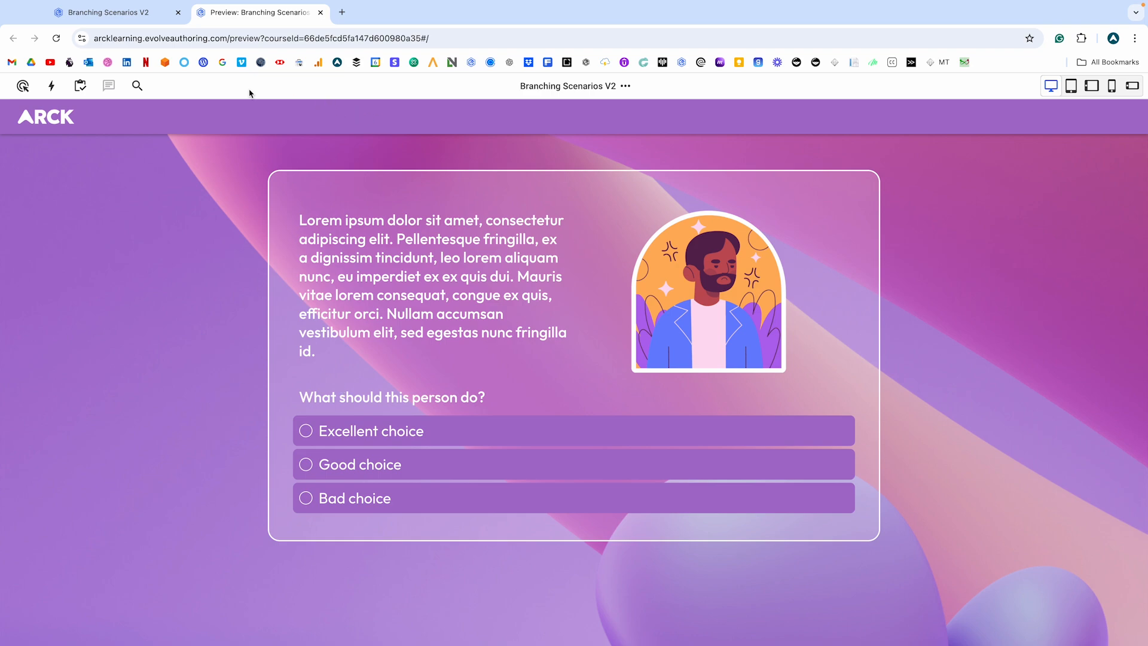
pyautogui.click(126, 17)
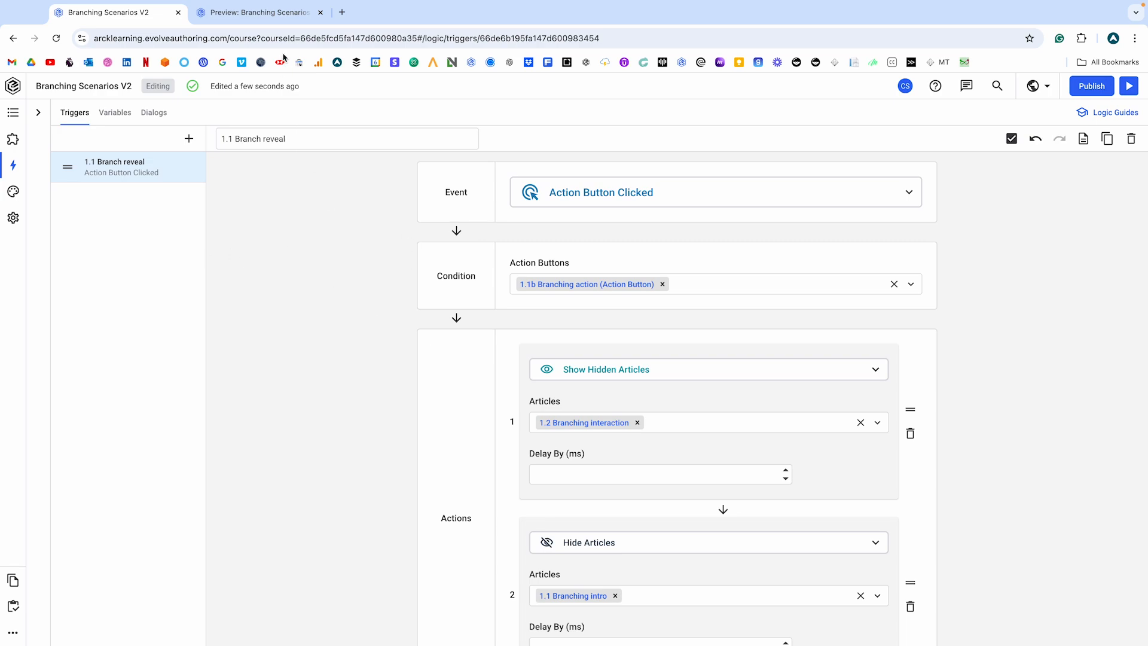
pyautogui.click(251, 13)
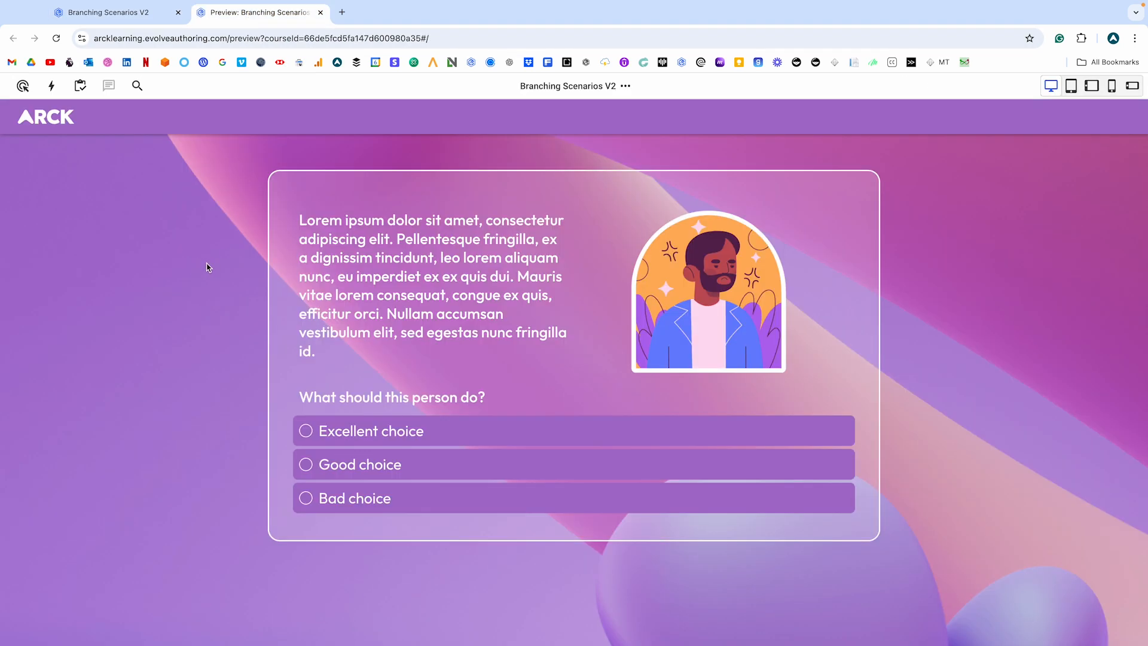
pyautogui.click(106, 6)
pyautogui.click(81, 30)
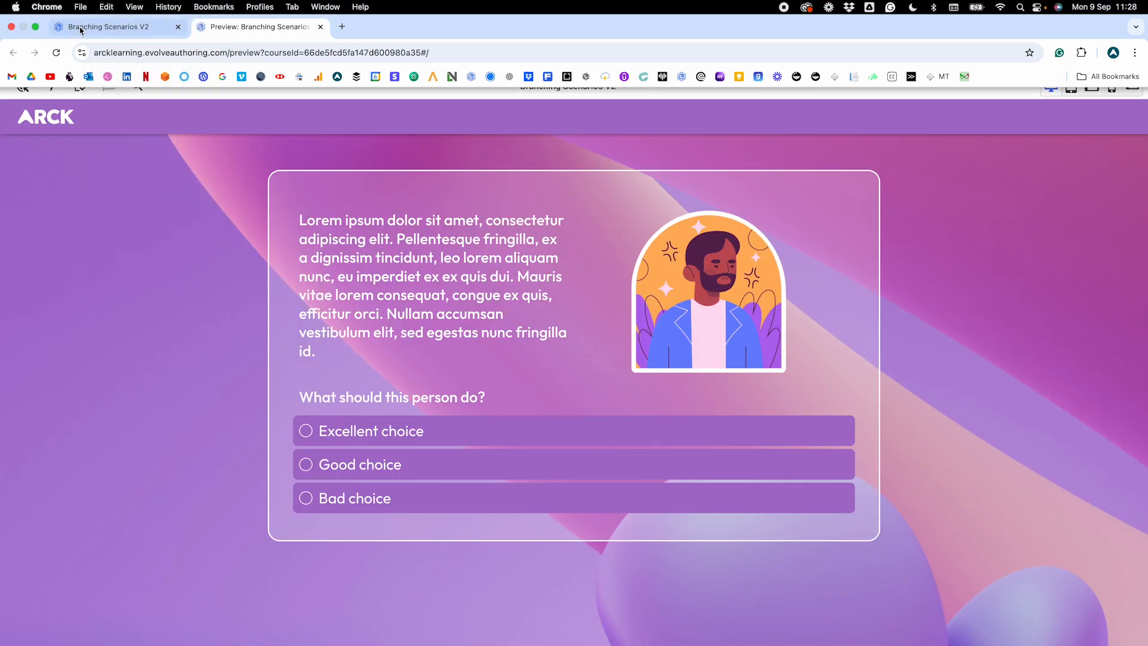
# Open the course structure and examine the Behavior and Assessment settings of the 1.2a Branching interaction component.
pyautogui.click(12, 113)
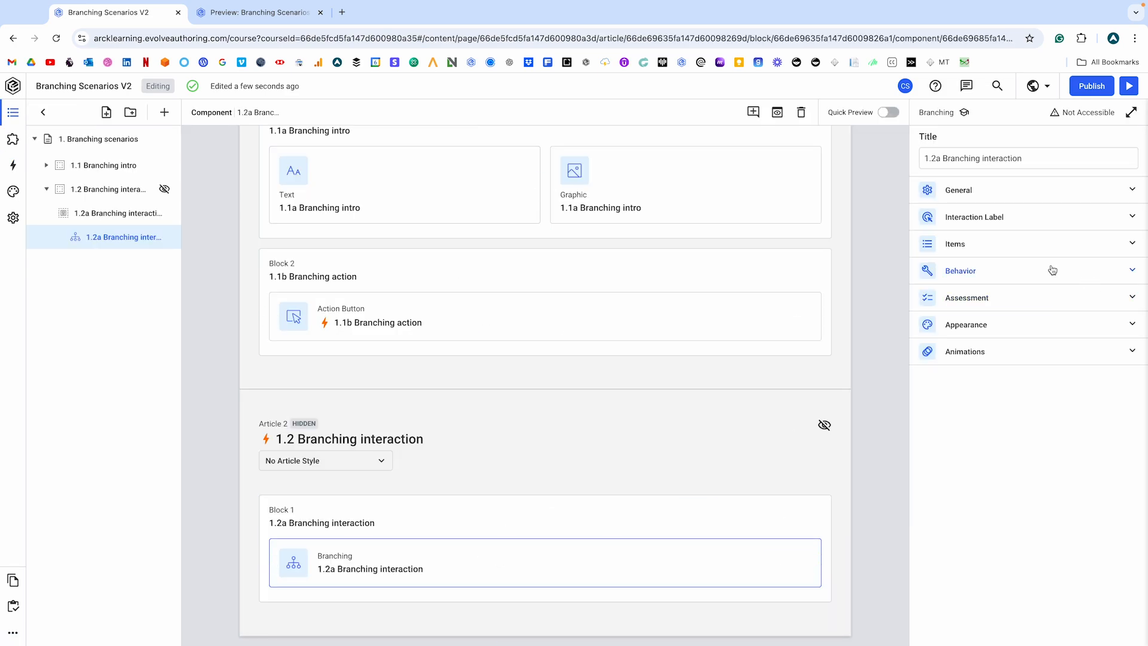
pyautogui.click(1020, 280)
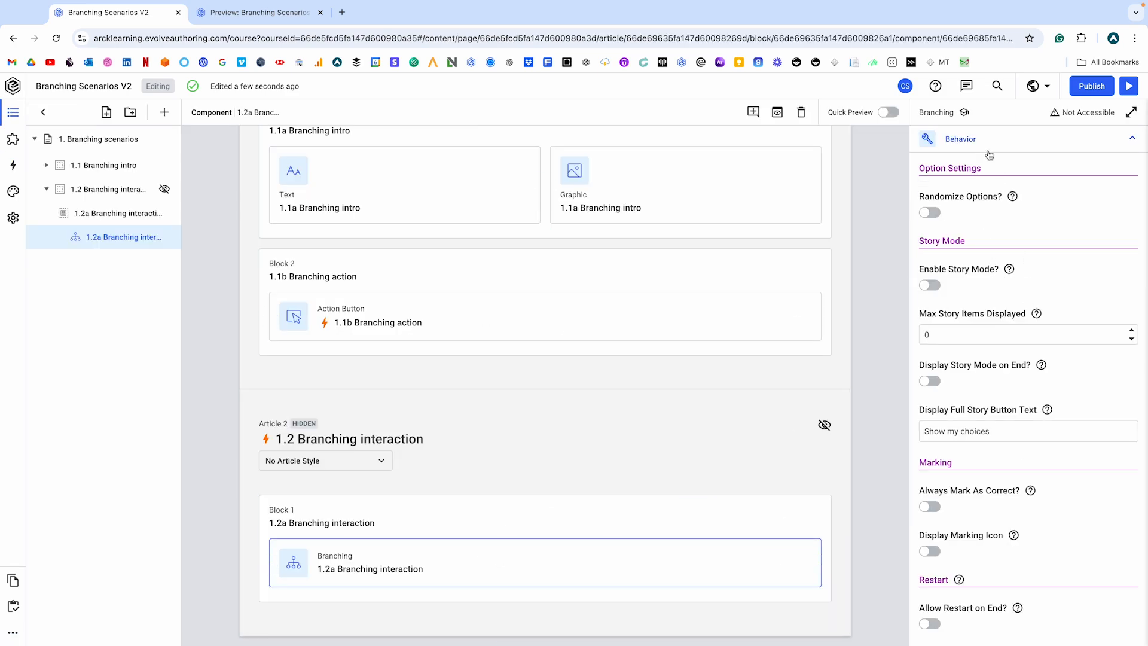
pyautogui.click(990, 153)
pyautogui.click(989, 302)
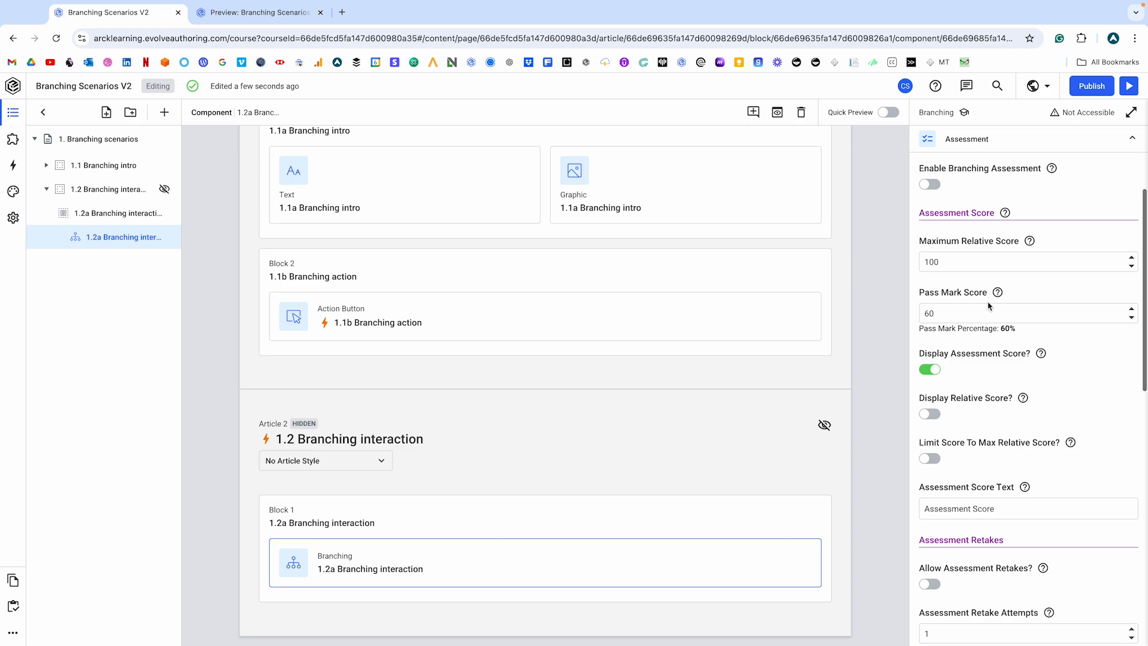
pyautogui.click(968, 143)
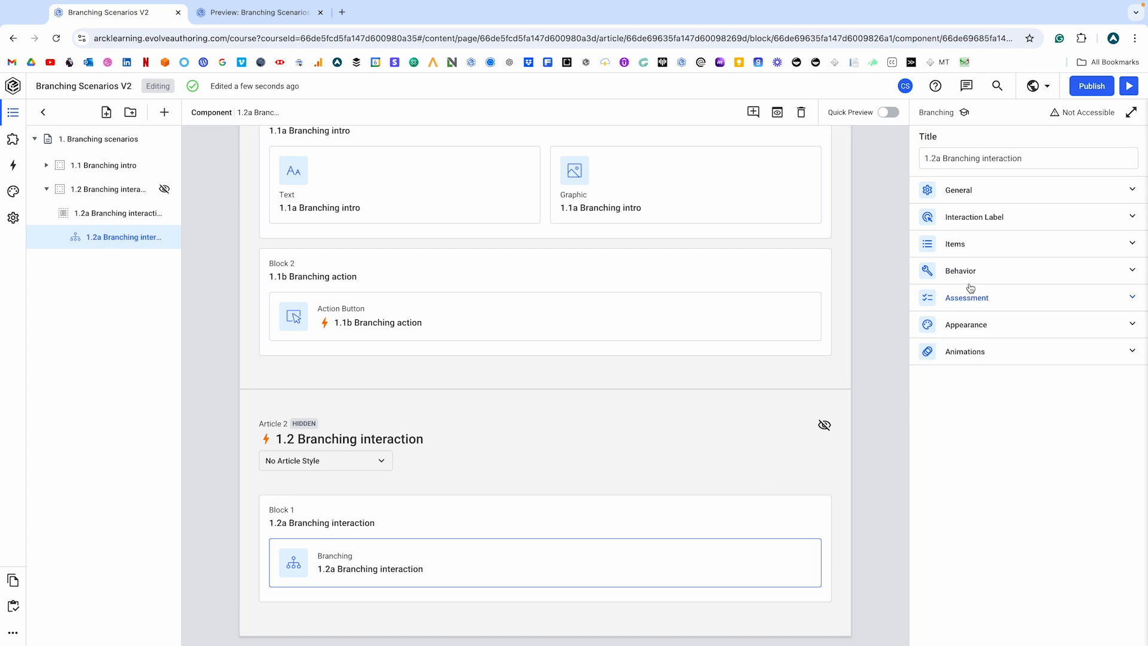
# View the branching component's items in the expanded layout, and switch back to the course preview.
pyautogui.click(973, 243)
pyautogui.click(948, 163)
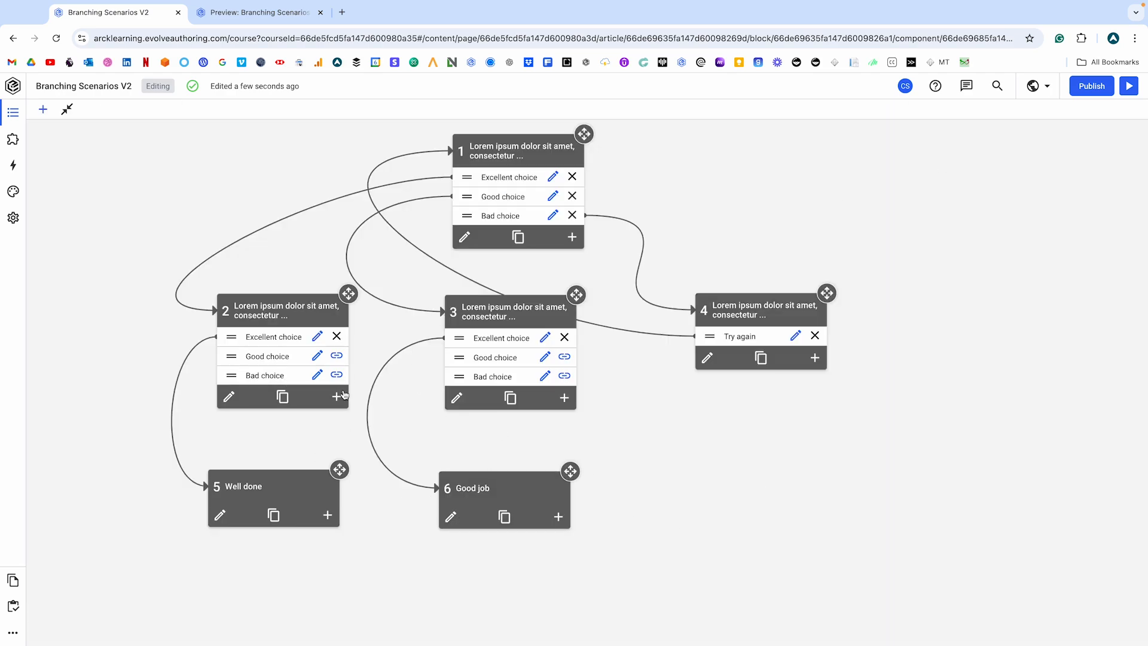
pyautogui.click(258, 13)
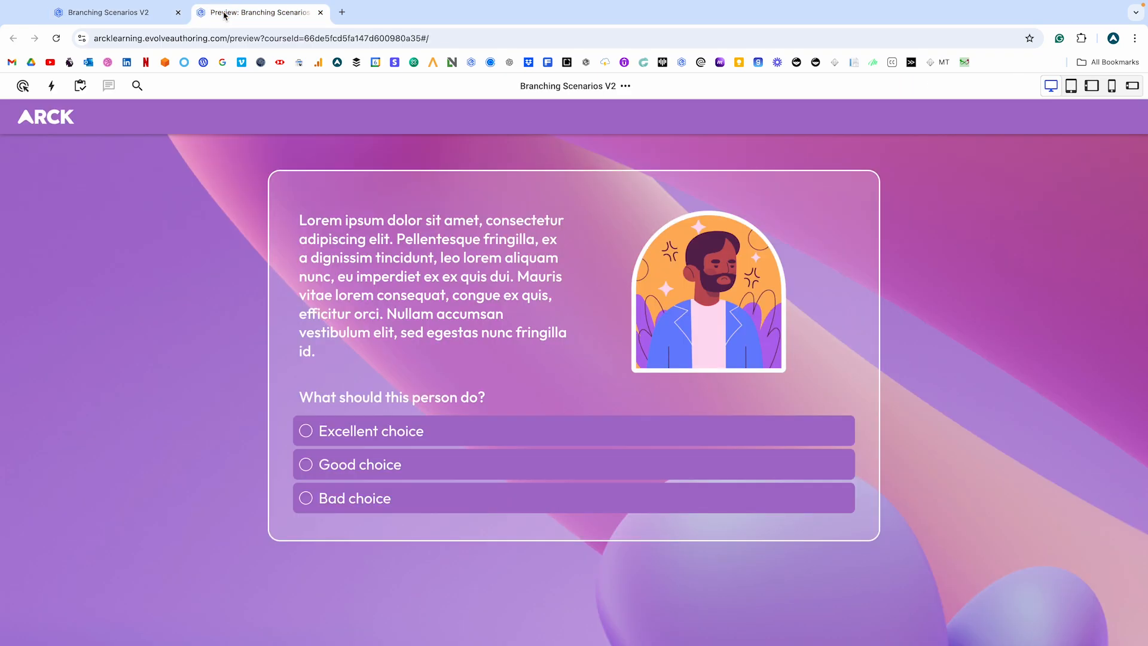